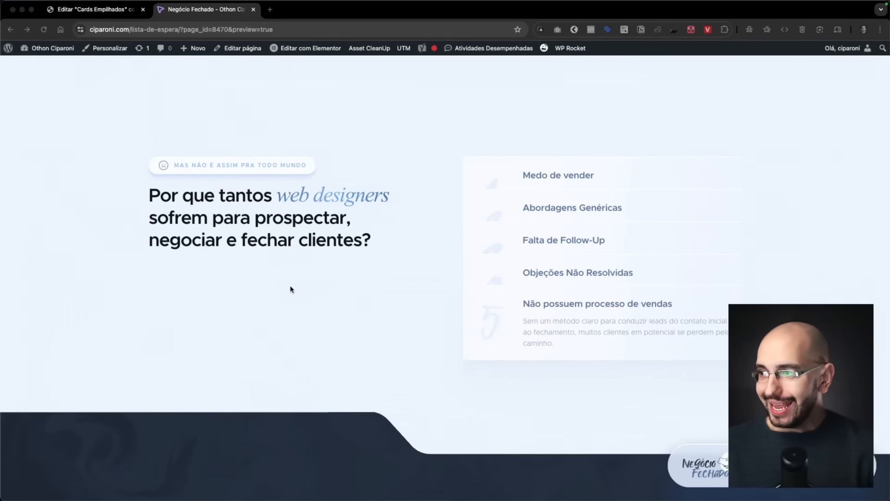
# Step: Review the stacked-cards section in the preview page and close that page, leaving only the Cards Empilhados editor open
pyautogui.scroll(4, 290, 289)
pyautogui.scroll(5, 291, 289)
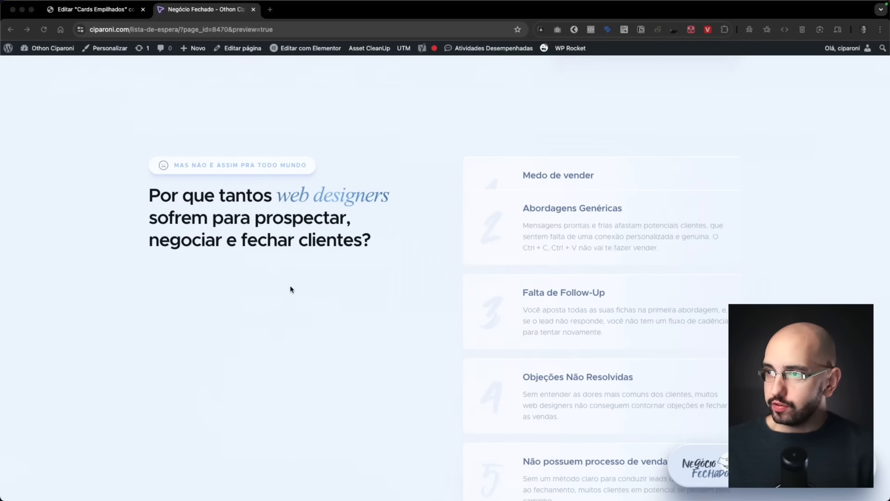
pyautogui.click(109, 14)
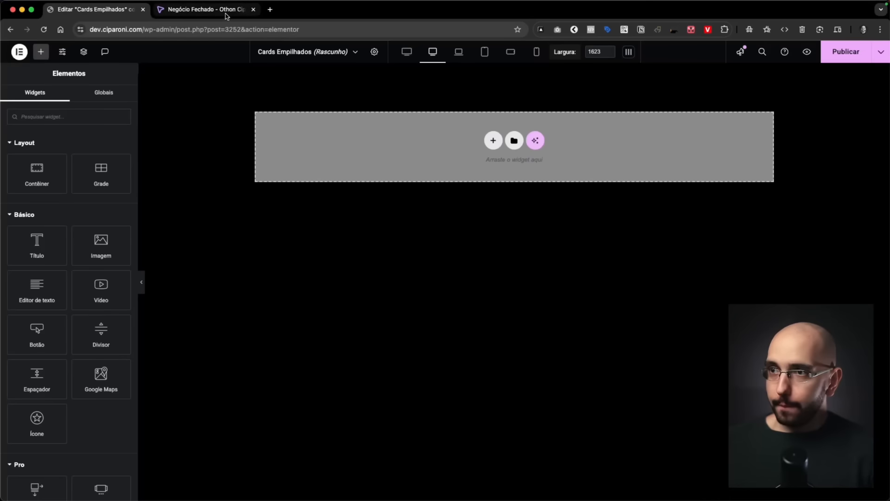
pyautogui.middleClick(225, 14)
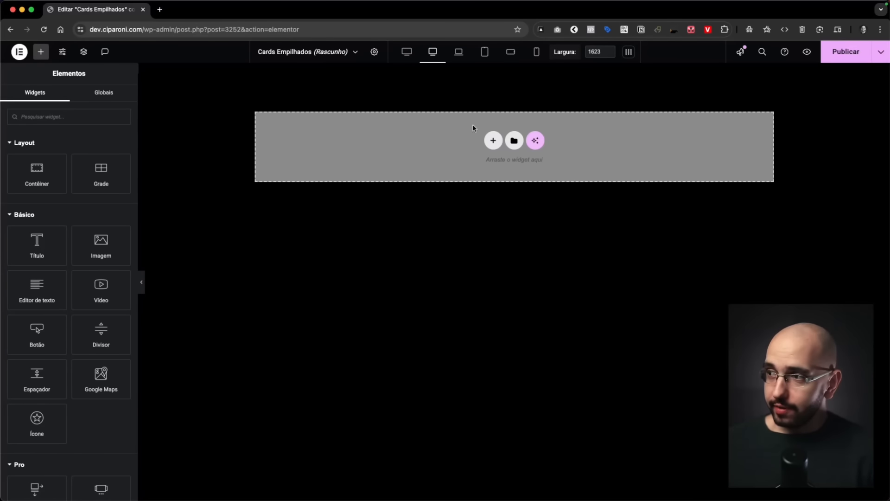
# Step: Insert a two-column Flexbox container and set its minimum height to about 618 px
pyautogui.click(493, 140)
pyautogui.click(467, 175)
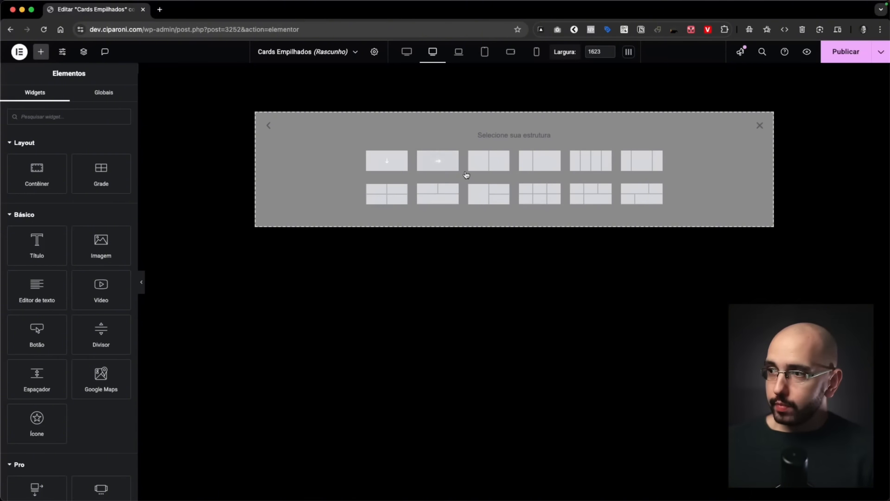
pyautogui.click(499, 165)
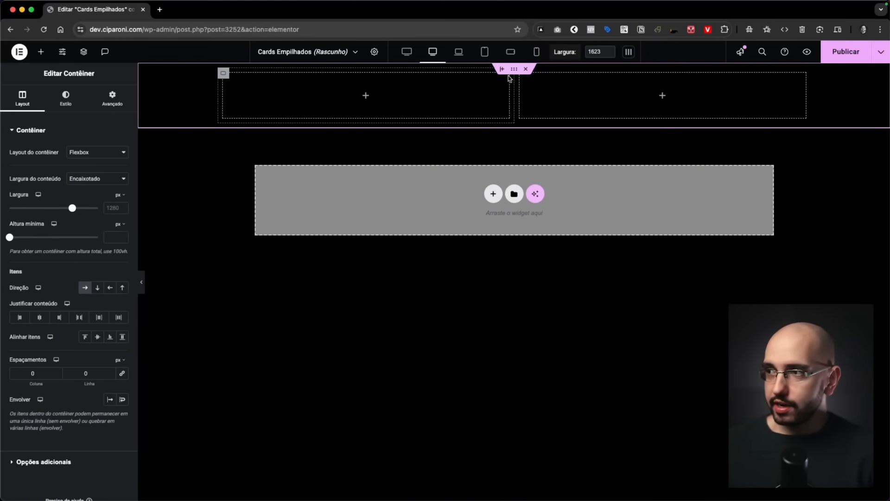
pyautogui.moveTo(10, 238); pyautogui.dragTo(47, 237)
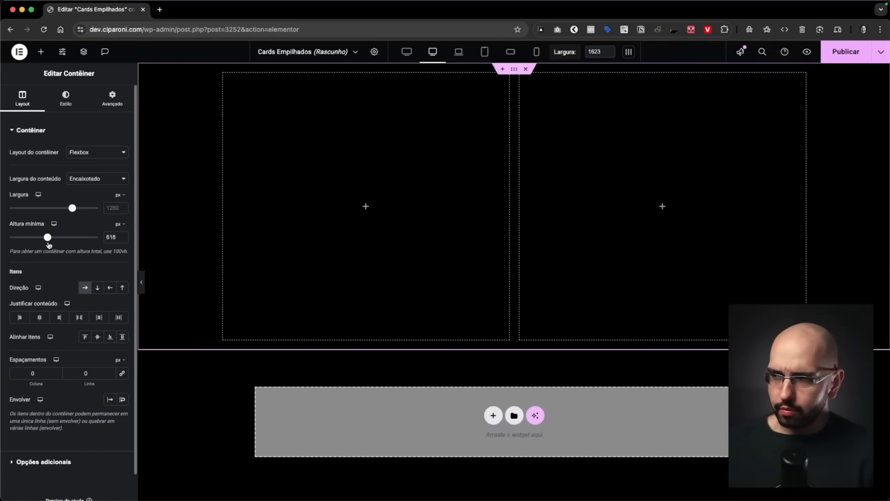
# Step: Insert a tall single-column Flexbox container above the two-column one and give it a white #FFFFFF background
pyautogui.click(504, 70)
pyautogui.click(487, 104)
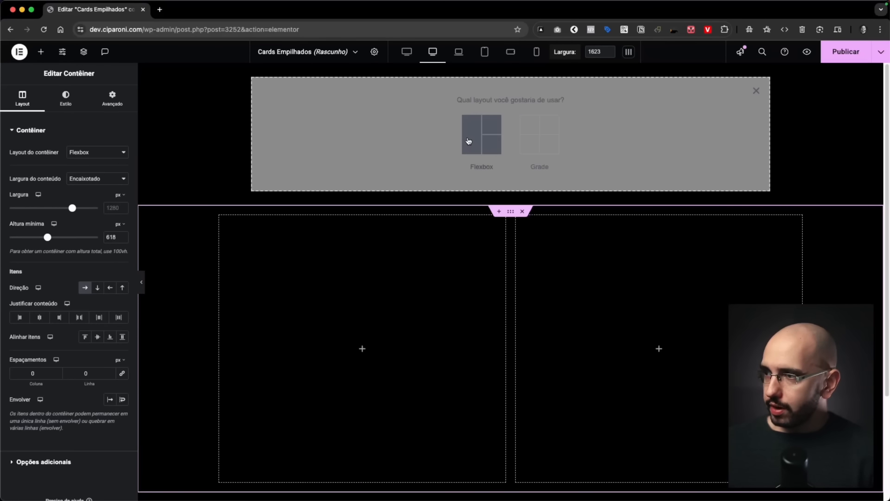
pyautogui.click(383, 125)
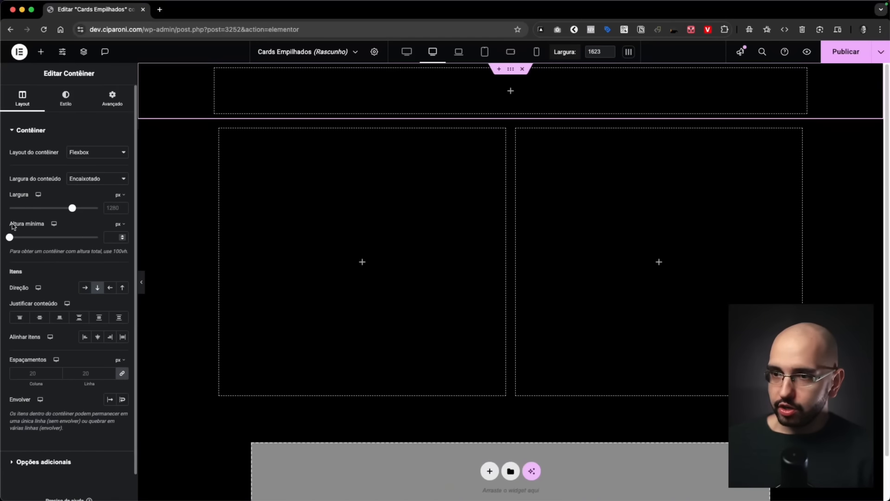
pyautogui.moveTo(9, 237); pyautogui.dragTo(66, 236)
pyautogui.click(65, 98)
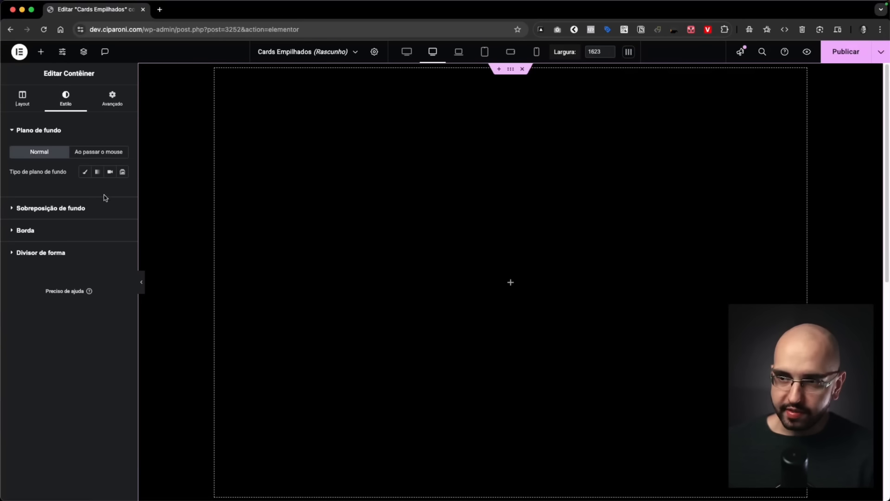
pyautogui.click(86, 172)
pyautogui.click(123, 191)
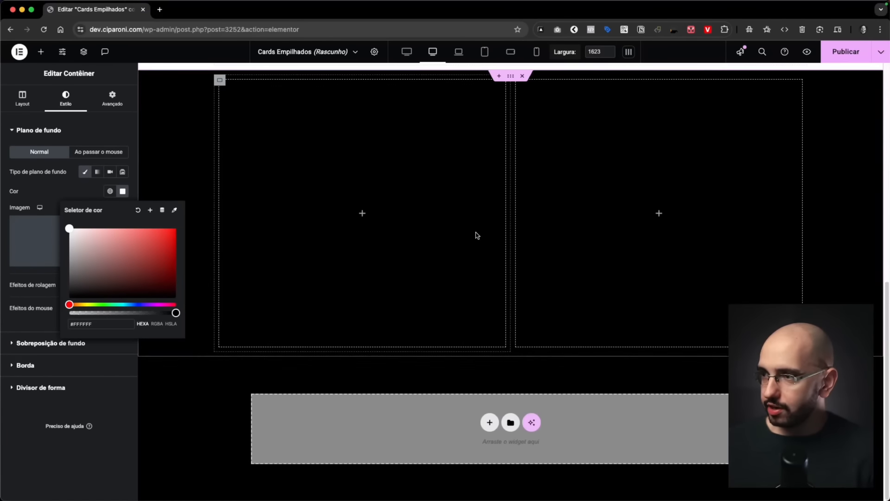
# Step: Insert a single-column Flexbox container below the two-column one, with a minimum height of about 950 px and a white background
pyautogui.click(489, 422)
pyautogui.click(483, 452)
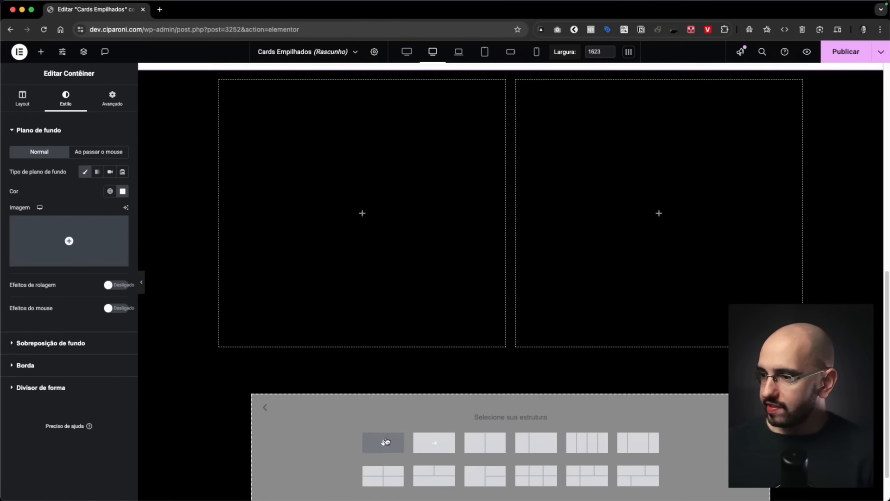
pyautogui.click(383, 443)
pyautogui.moveTo(25, 237); pyautogui.dragTo(70, 237)
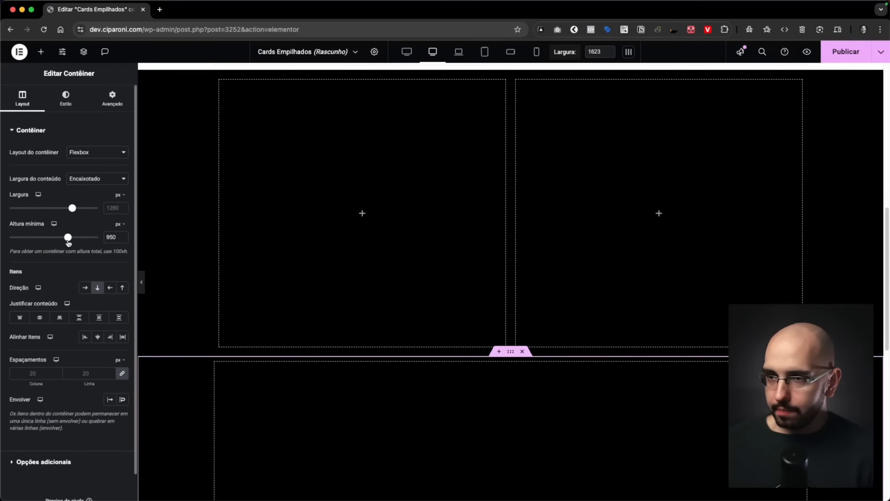
pyautogui.click(65, 97)
pyautogui.click(85, 171)
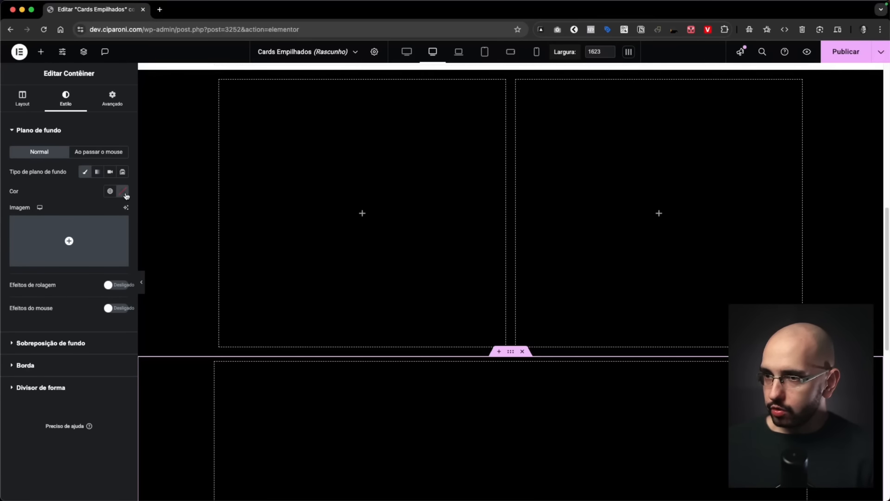
pyautogui.click(123, 191)
pyautogui.click(72, 230)
# Step: Add a Título widget to the left column of the middle container
pyautogui.scroll(3, 436, 232)
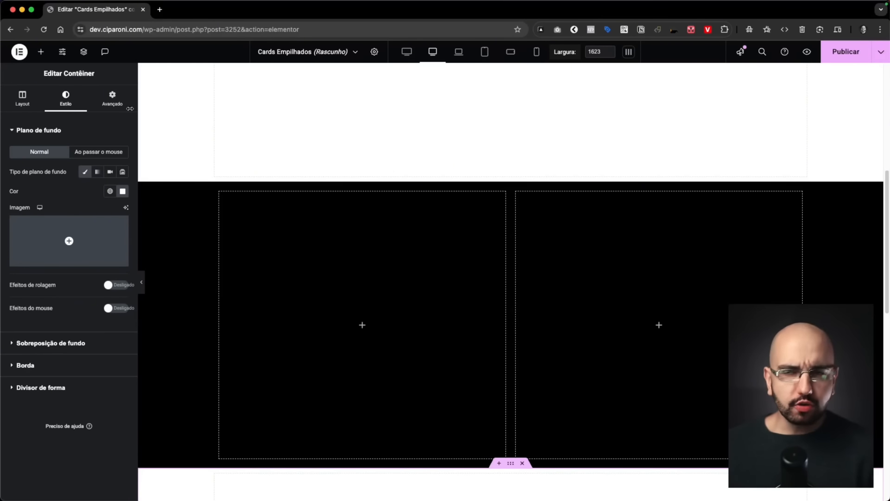
pyautogui.click(41, 51)
pyautogui.moveTo(36, 244); pyautogui.dragTo(345, 288)
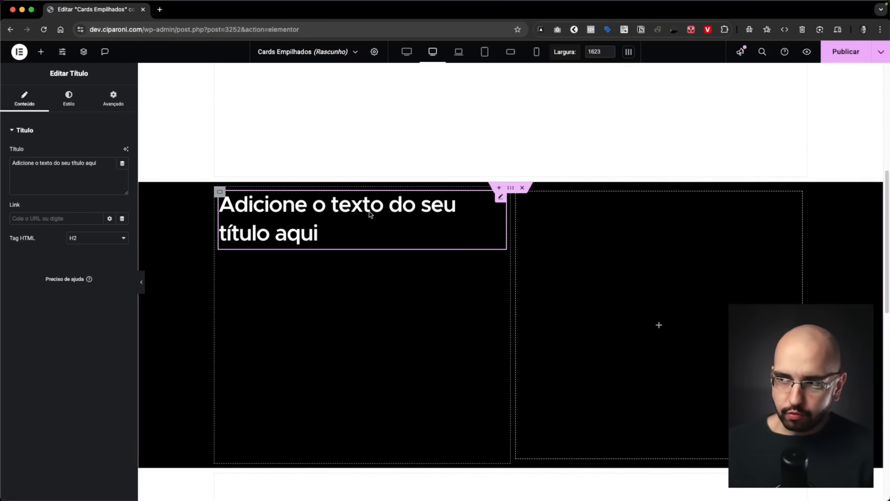
# Step: Find the Caixa da imagem widget by searching for "caixa" and add it to the right column
pyautogui.click(39, 52)
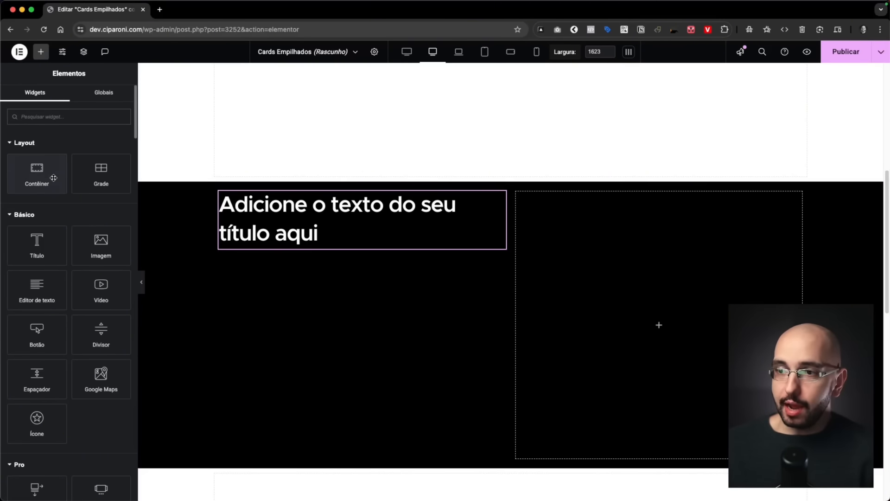
pyautogui.moveTo(44, 176)
pyautogui.mouseDown()
pyautogui.moveTo(647, 307)
pyautogui.moveTo(41, 180)
pyautogui.mouseUp()
pyautogui.scroll(-2, 42, 180)
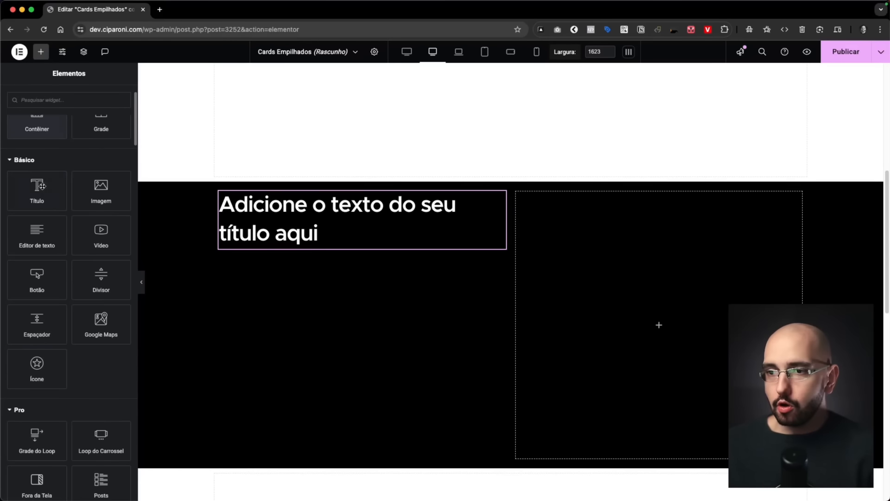
pyautogui.click(63, 100)
pyautogui.write('caixa')
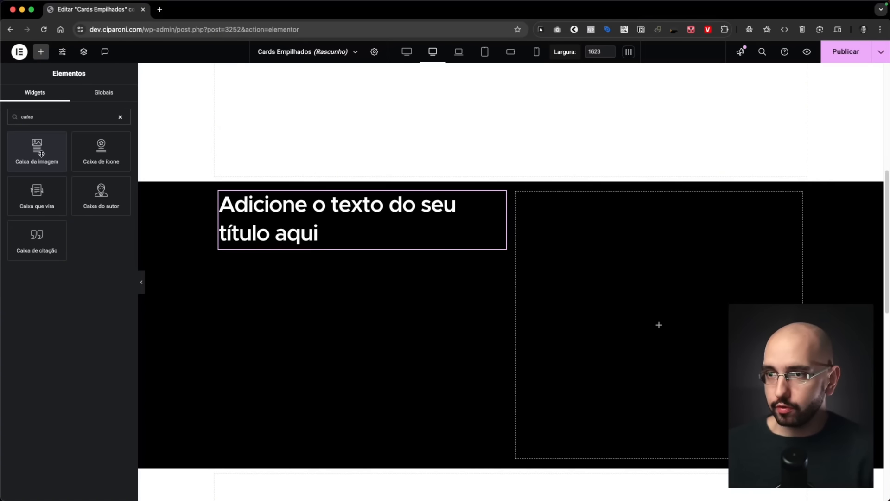
pyautogui.moveTo(42, 153); pyautogui.dragTo(613, 263)
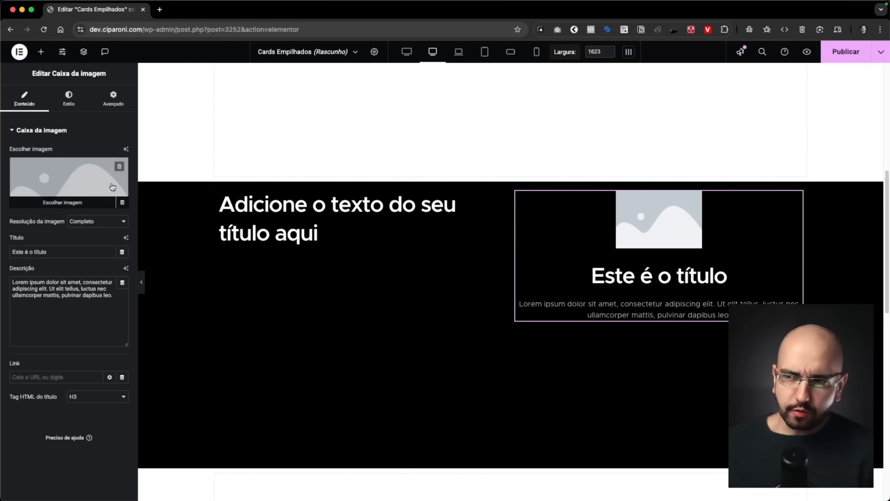
# Step: Remove the placeholder image from the image box and align its text to the left
pyautogui.click(118, 165)
pyautogui.click(70, 97)
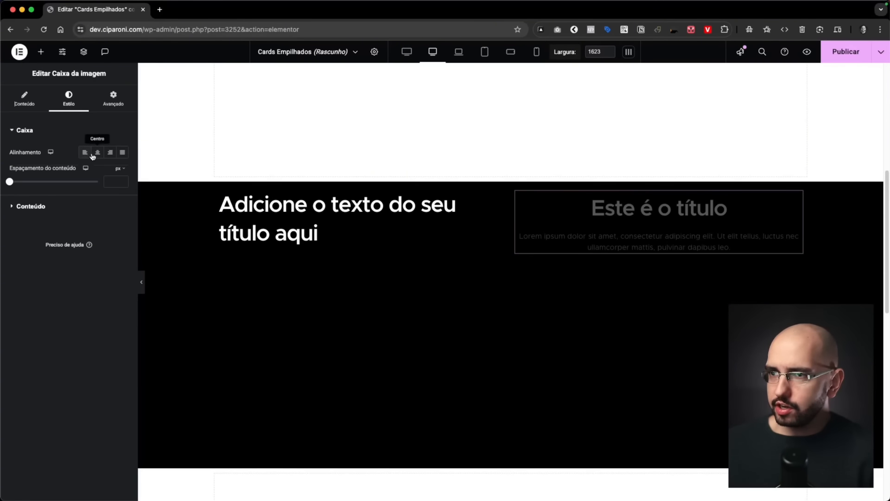
pyautogui.click(85, 151)
# Step: Give the image box 3 rem of padding on all sides and a dark #1C2020 background
pyautogui.click(113, 98)
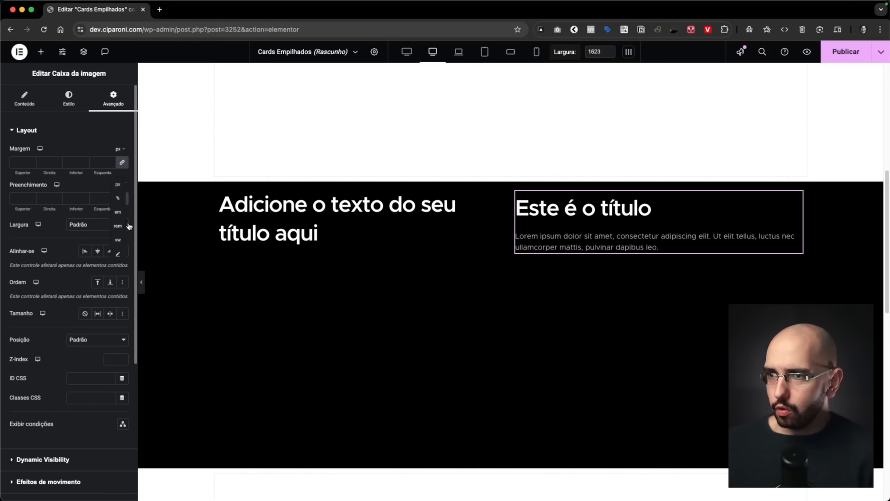
pyautogui.write('3')
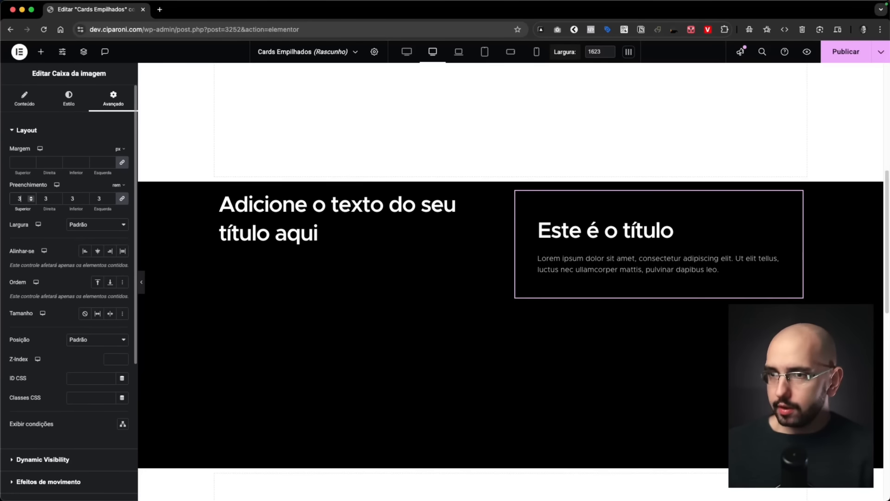
pyautogui.scroll(-5, 31, 205)
pyautogui.click(38, 323)
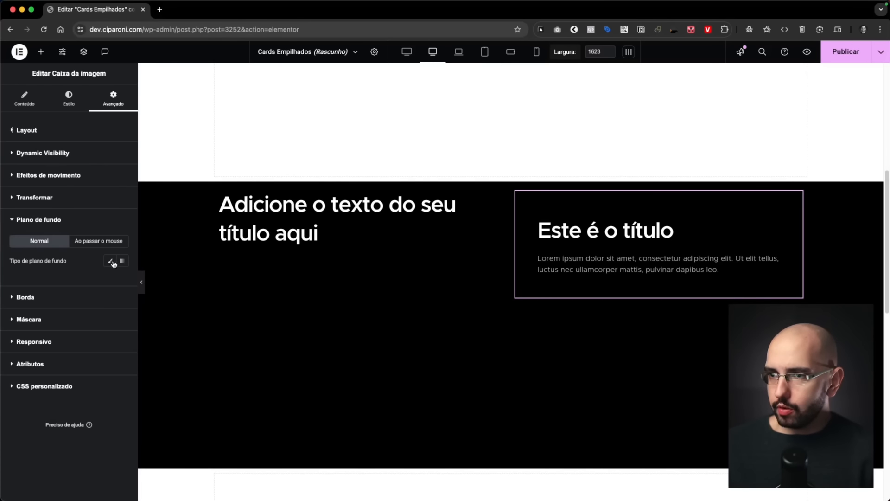
pyautogui.click(112, 261)
pyautogui.click(122, 280)
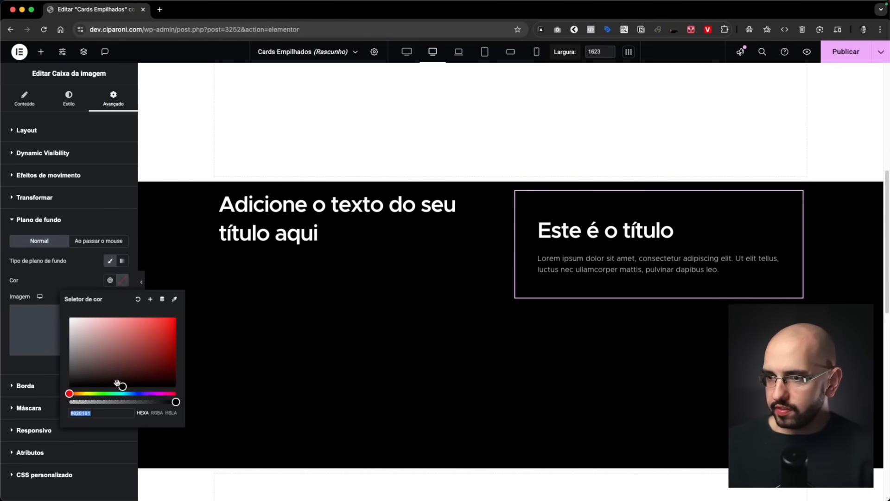
pyautogui.moveTo(113, 394); pyautogui.dragTo(107, 394)
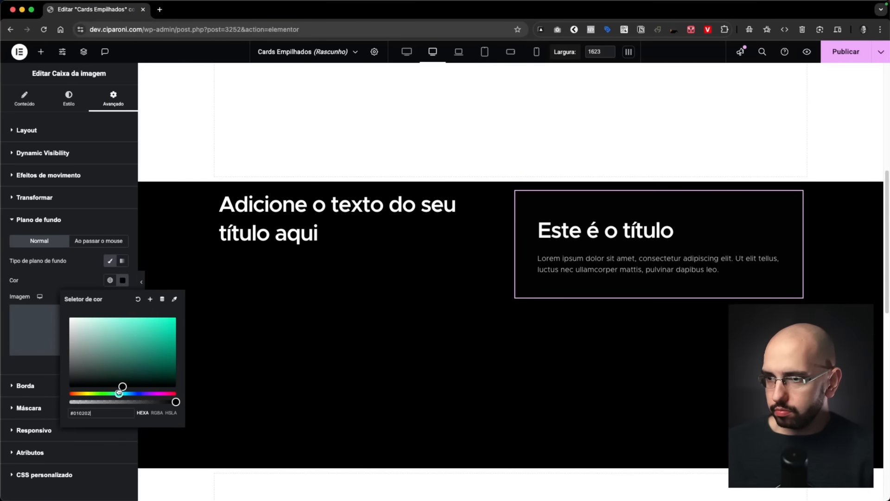
pyautogui.moveTo(79, 367); pyautogui.dragTo(84, 378)
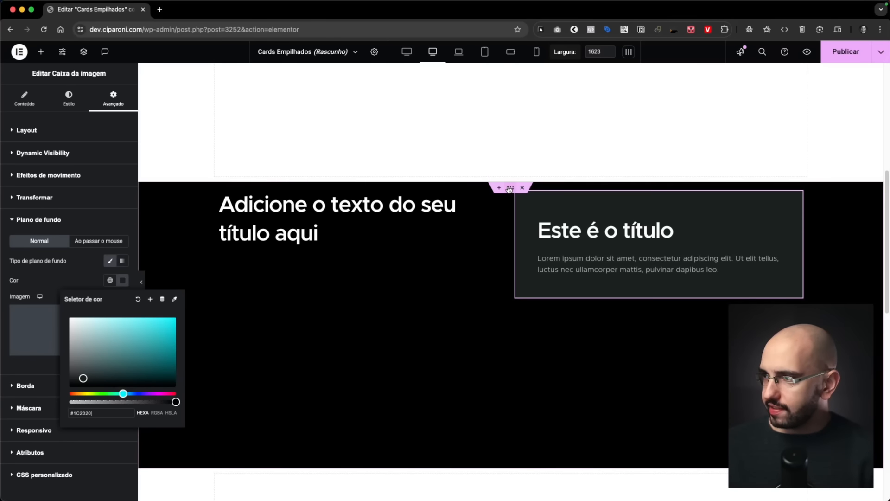
# Step: Set the two-column container's padding to 7,5 rem at the top and bottom and 0 on the sides
pyautogui.click(510, 187)
pyautogui.click(112, 98)
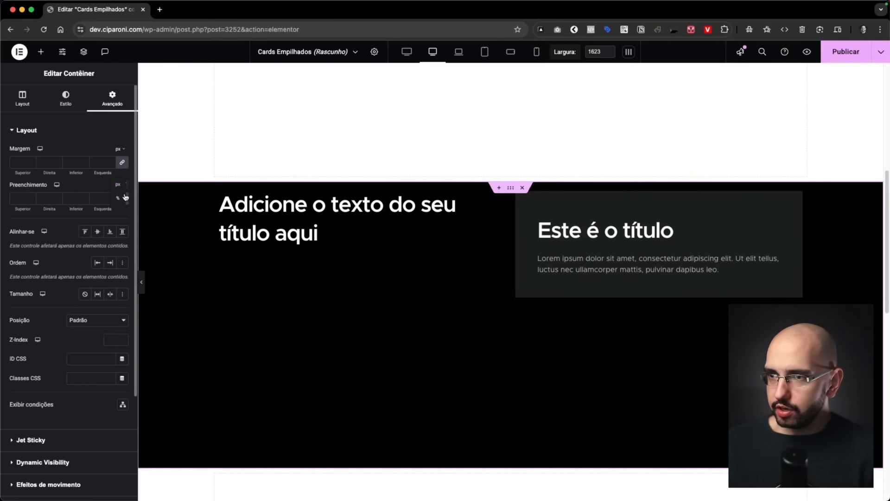
pyautogui.click(119, 225)
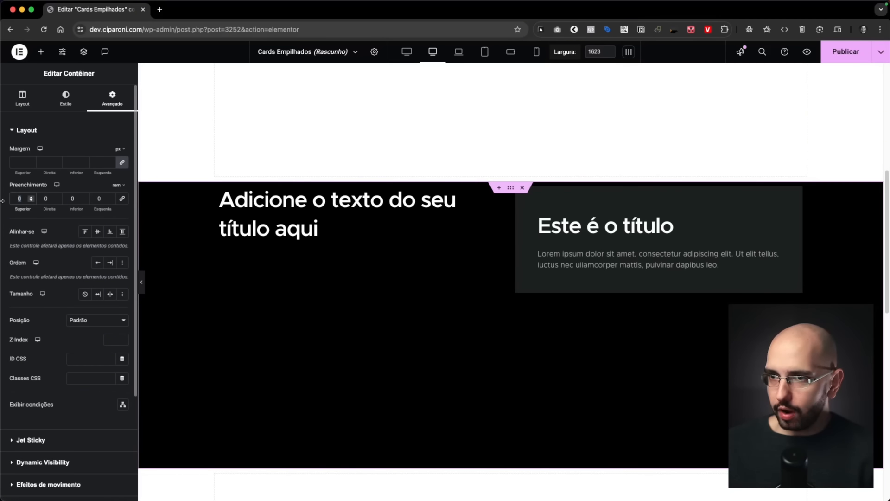
pyautogui.write('7,5')
pyautogui.click(73, 198)
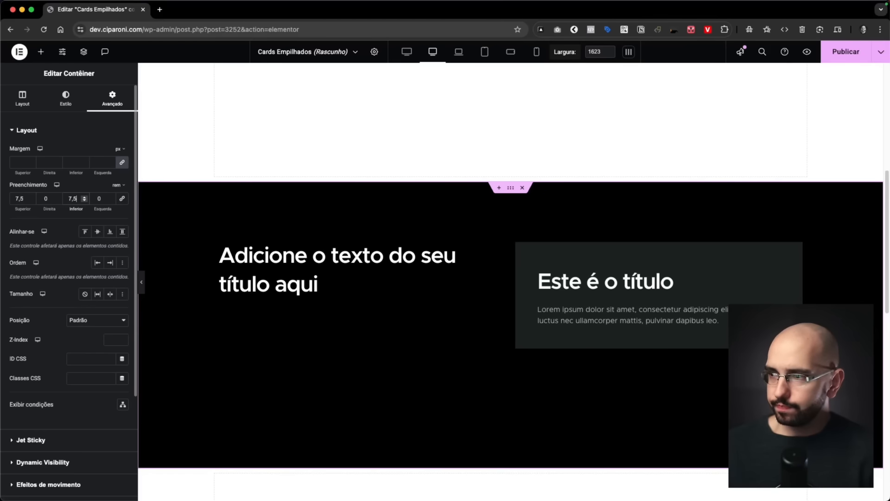
pyautogui.write('7,5')
# Step: Duplicate the image box three times to make four cards in the right column
pyautogui.scroll(-3, 578, 255)
pyautogui.rightClick(609, 236)
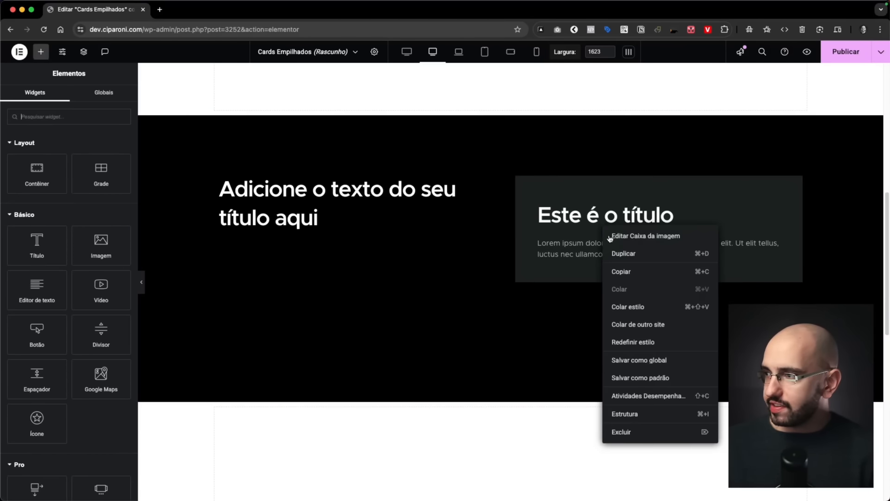
pyautogui.click(621, 253)
pyautogui.rightClick(614, 295)
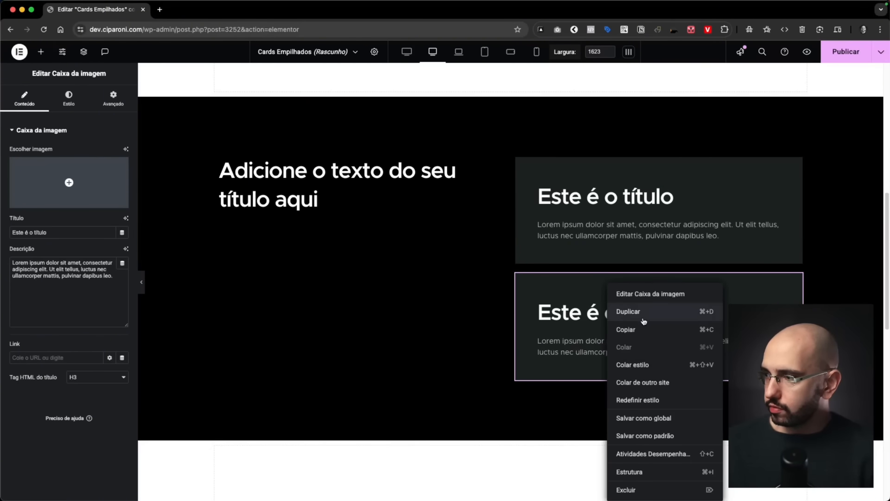
pyautogui.click(644, 321)
pyautogui.scroll(-3, 645, 325)
pyautogui.rightClick(608, 289)
pyautogui.click(633, 314)
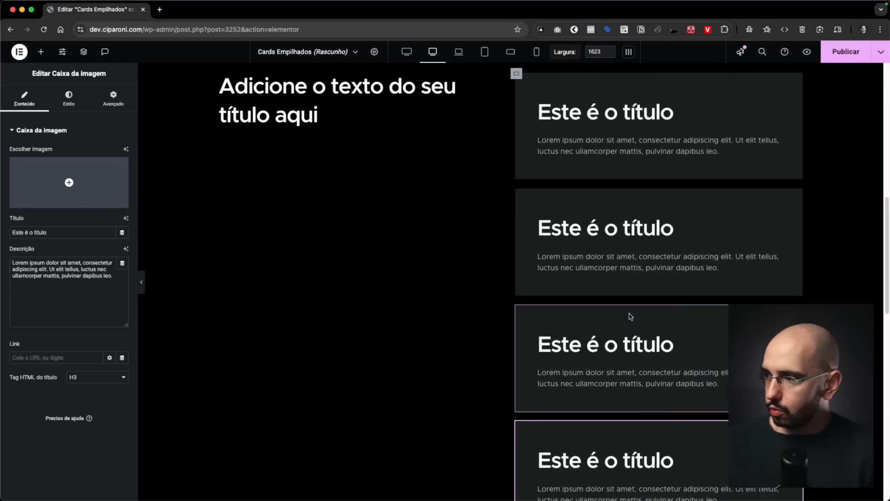
# Step: Make the left column's heading sticky by setting Fixo to Superior in its motion effects
pyautogui.scroll(-6, 631, 317)
pyautogui.scroll(9, 596, 278)
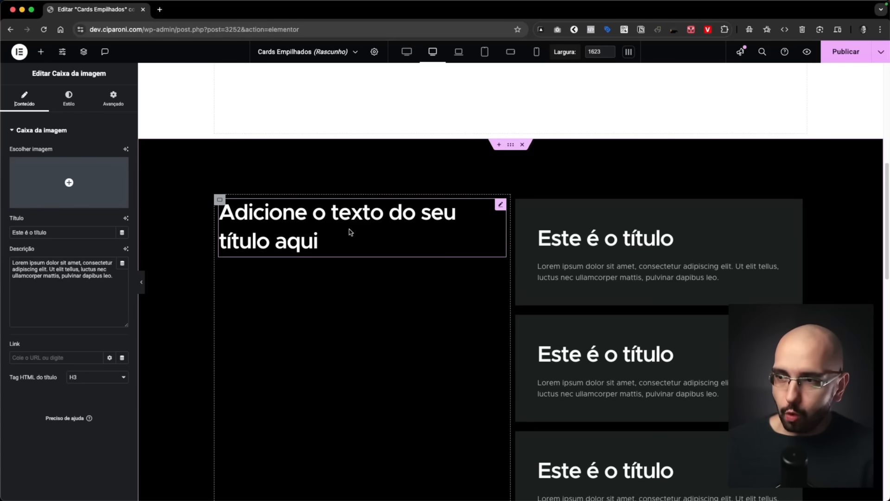
pyautogui.click(499, 211)
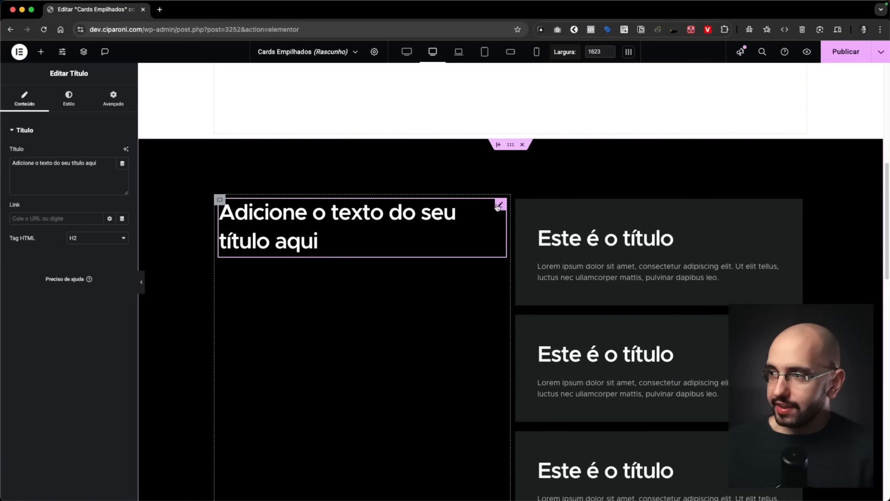
pyautogui.click(118, 100)
pyautogui.scroll(-5, 53, 175)
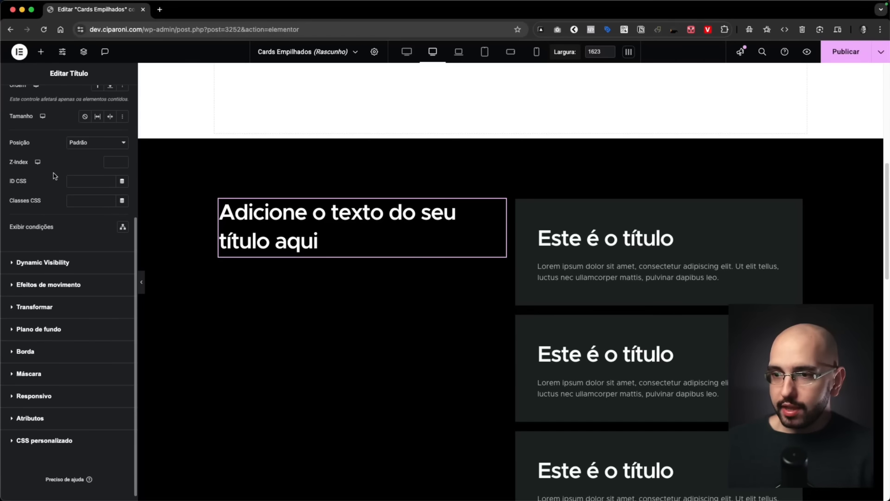
pyautogui.click(54, 284)
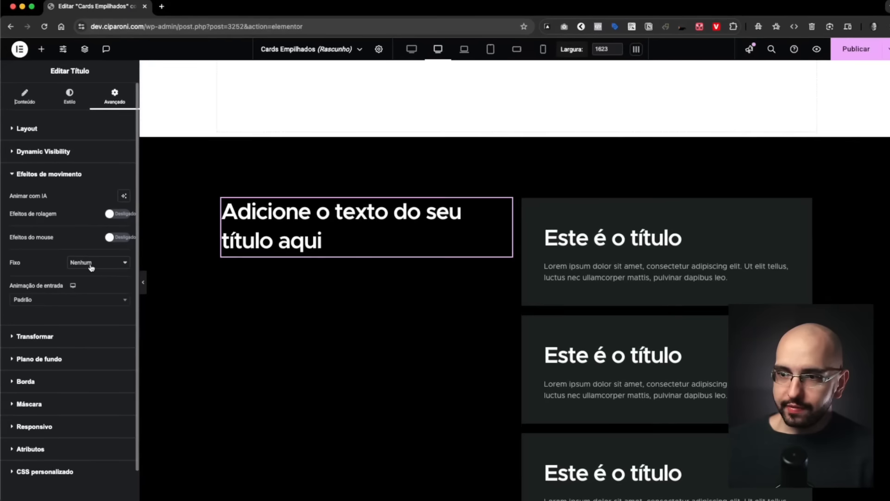
pyautogui.click(91, 266)
pyautogui.click(89, 272)
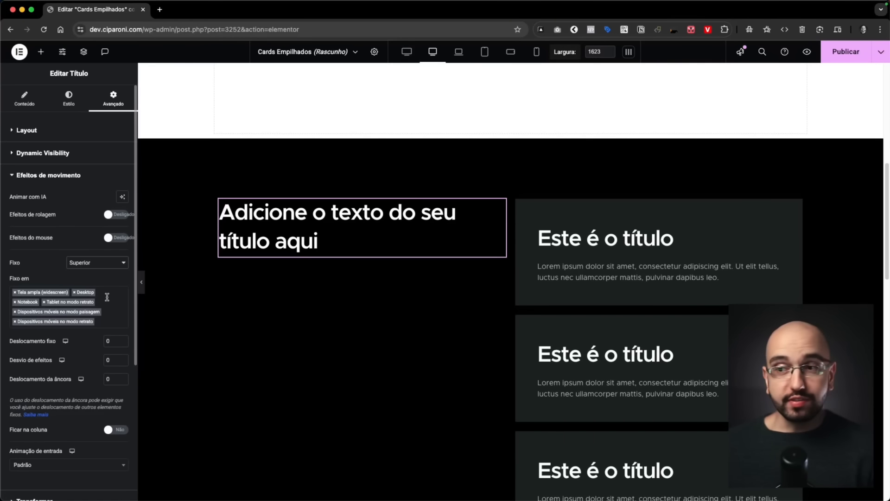
# Step: Preview the page in the browser and scroll through the section to check how the sticky heading behaves
pyautogui.scroll(-5, 308, 195)
pyautogui.scroll(8, 300, 250)
pyautogui.scroll(-4, 327, 207)
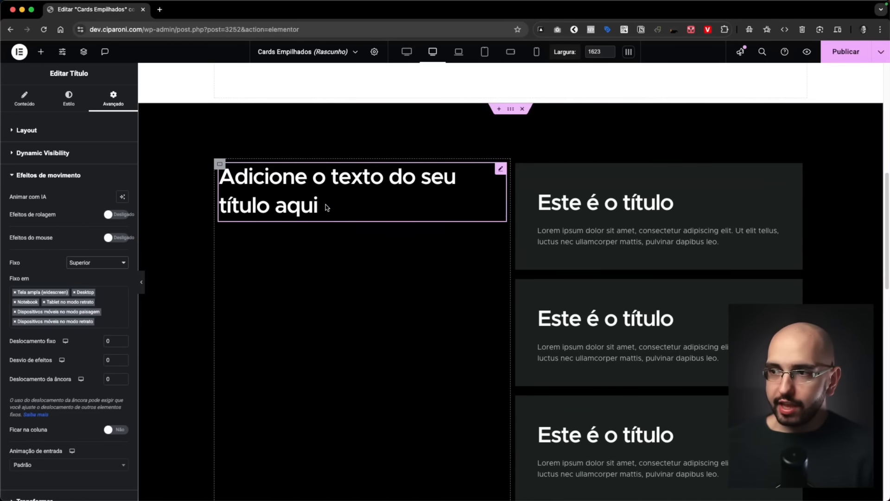
pyautogui.scroll(7, 327, 208)
pyautogui.scroll(-5, 296, 255)
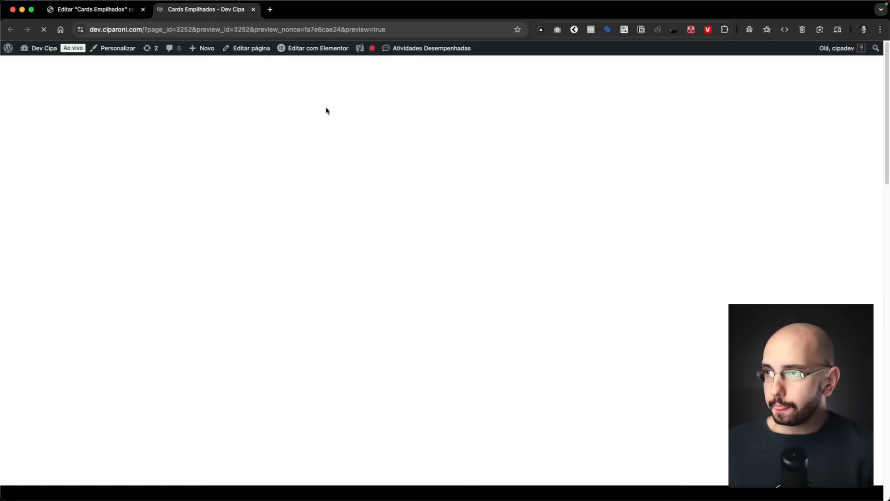
pyautogui.scroll(-10, 342, 152)
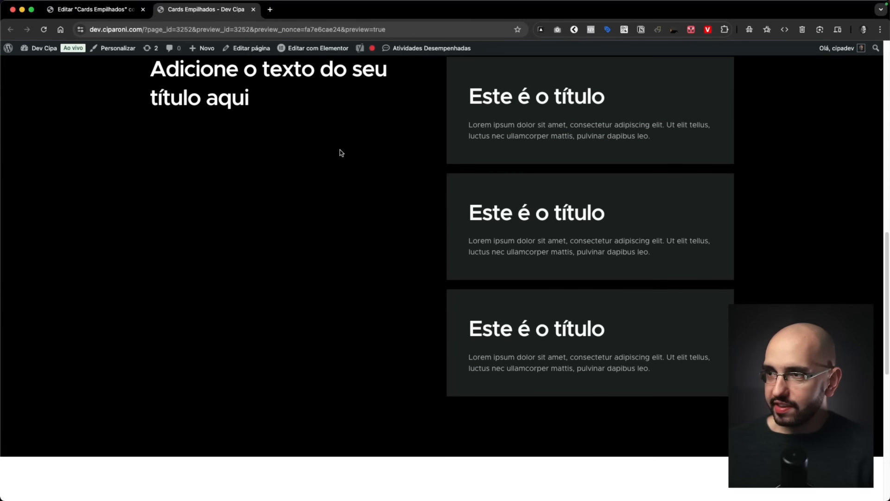
pyautogui.scroll(-3, 341, 153)
pyautogui.scroll(8, 342, 153)
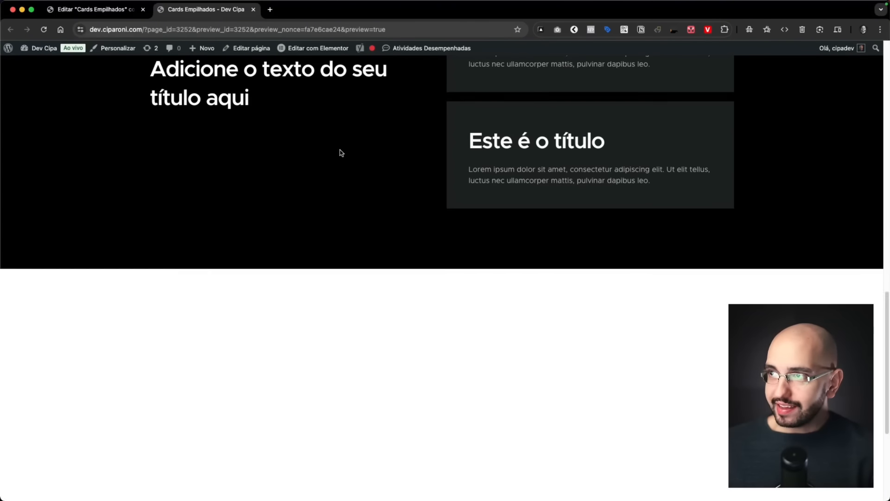
pyautogui.scroll(-8, 342, 153)
pyautogui.scroll(8, 340, 153)
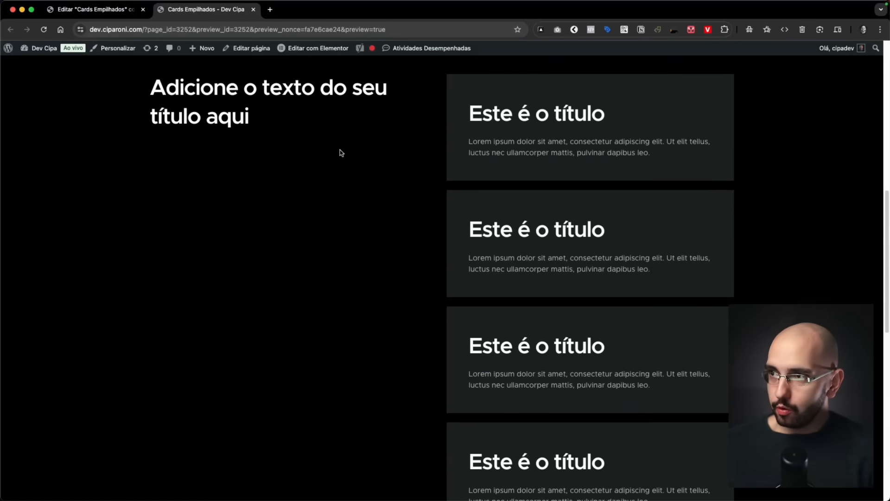
pyautogui.scroll(-8, 340, 152)
pyautogui.scroll(8, 340, 153)
pyautogui.hotkey('ctrl', 'shift', 'Tab')
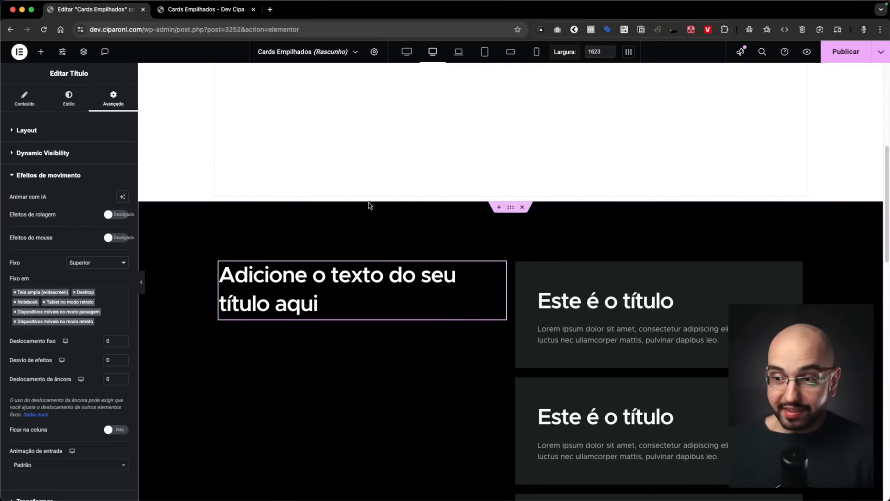
# Step: Turn on Ficar na coluna for the sticky heading
pyautogui.scroll(-1, 46, 308)
pyautogui.scroll(-5, 45, 308)
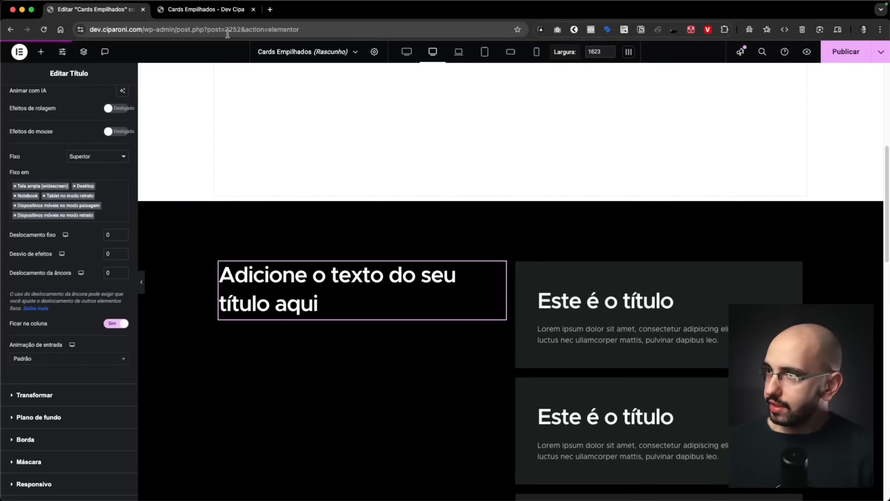
# Step: Reload the preview and scroll past the section's end to check that the heading stays within its column
pyautogui.click(232, 9)
pyautogui.scroll(-10, 254, 112)
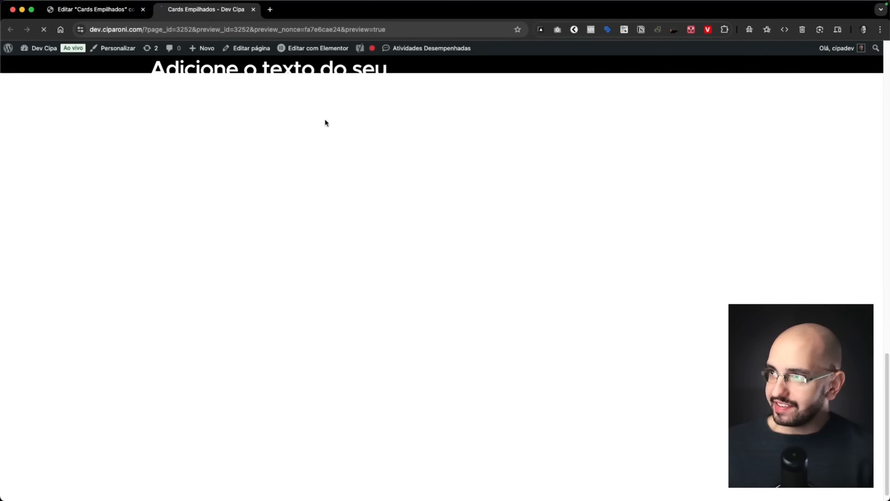
pyautogui.scroll(-1, 325, 121)
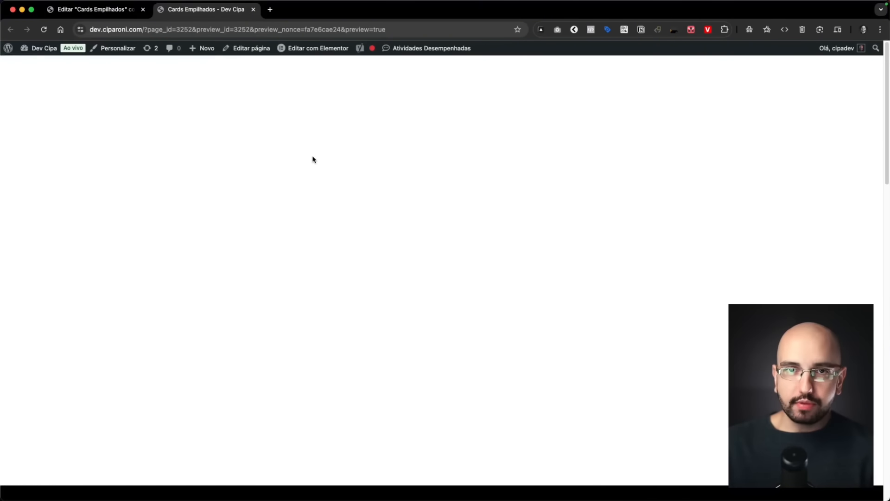
pyautogui.scroll(-8, 313, 159)
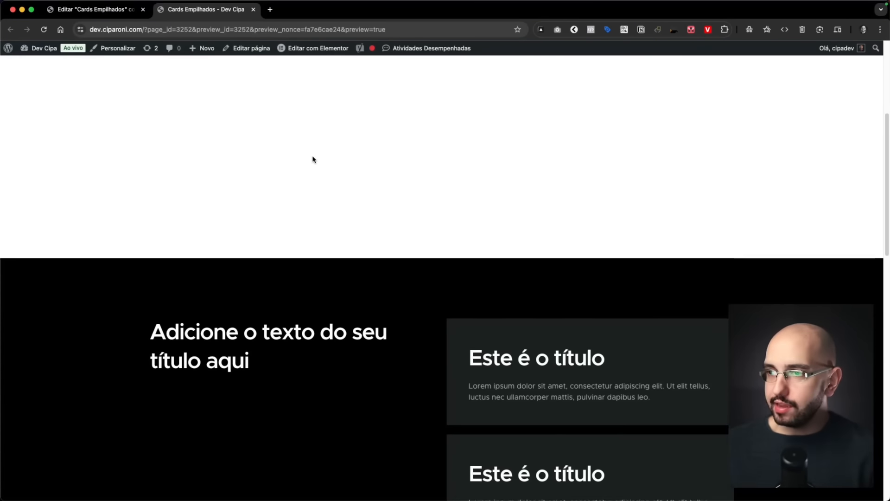
pyautogui.scroll(-5, 313, 159)
pyautogui.scroll(3, 312, 159)
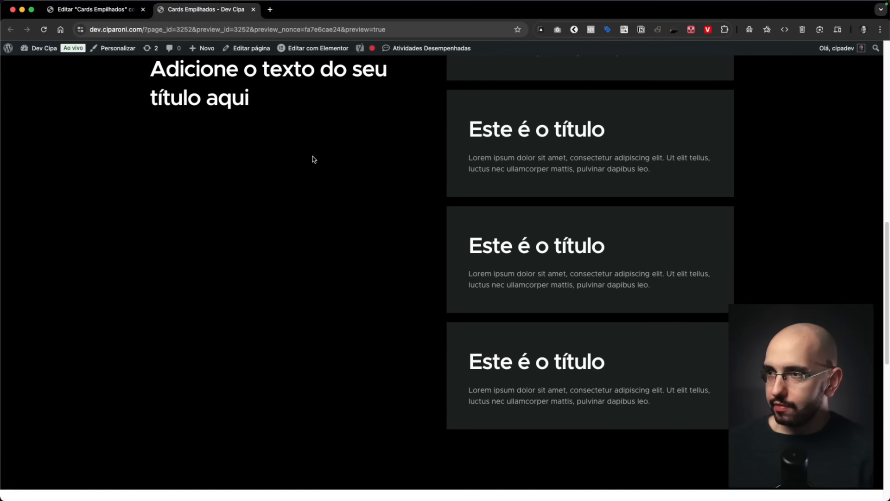
pyautogui.scroll(-6, 312, 159)
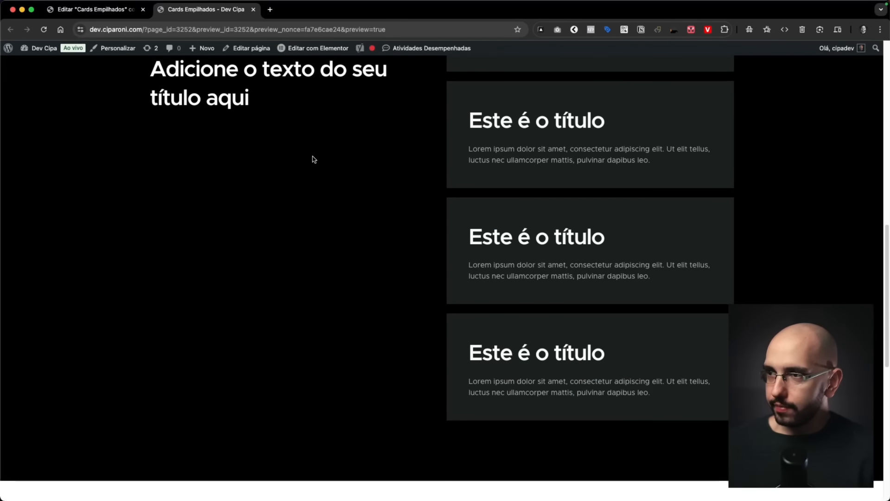
pyautogui.scroll(-5, 313, 159)
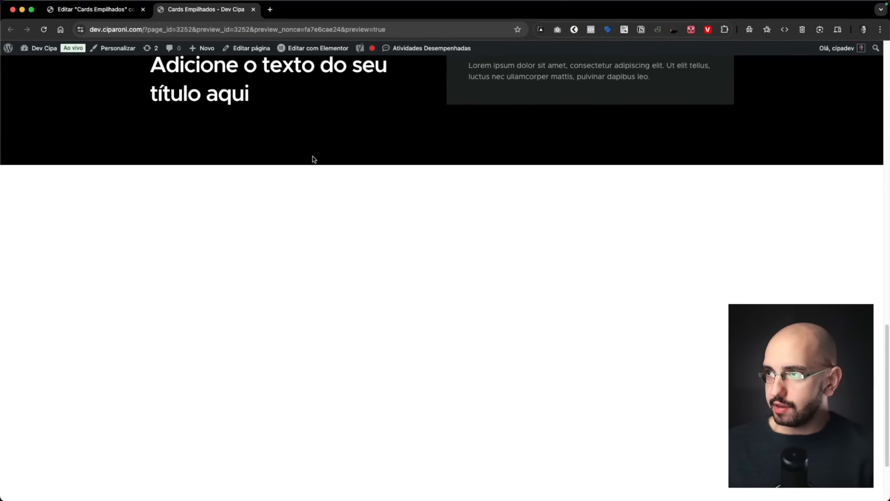
pyautogui.scroll(-2, 313, 159)
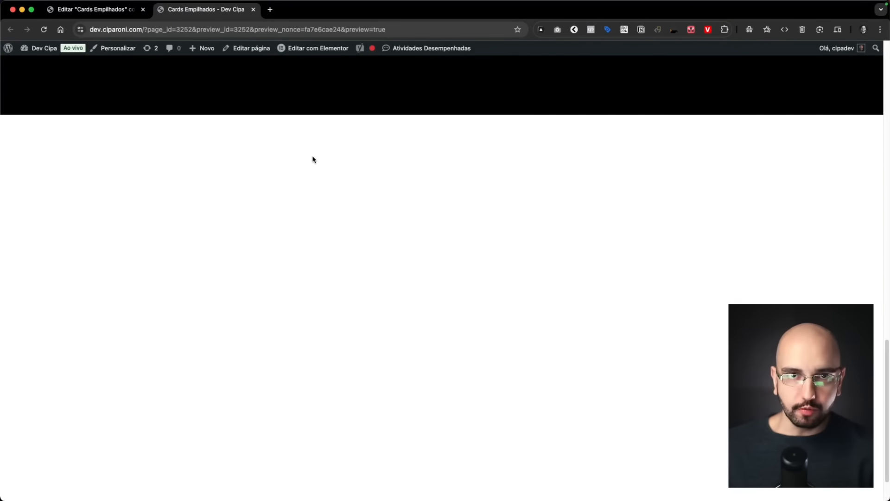
pyautogui.scroll(4, 313, 159)
pyautogui.scroll(5, 313, 159)
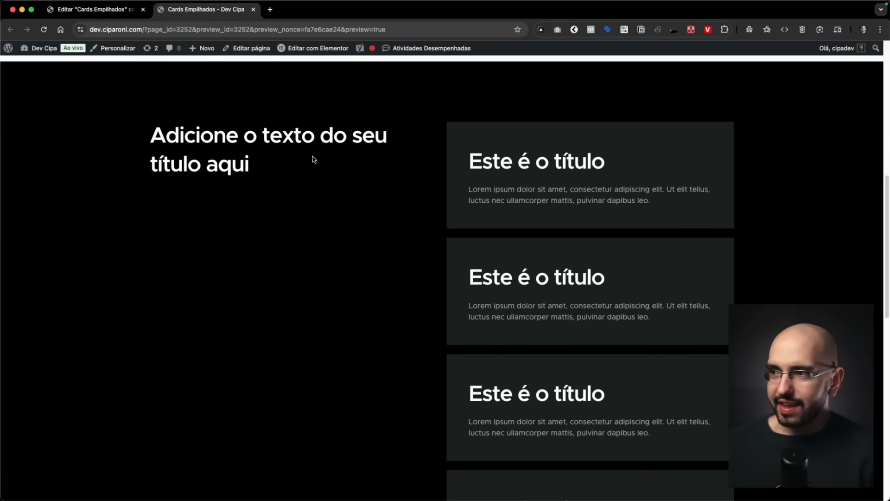
pyautogui.scroll(-3, 312, 159)
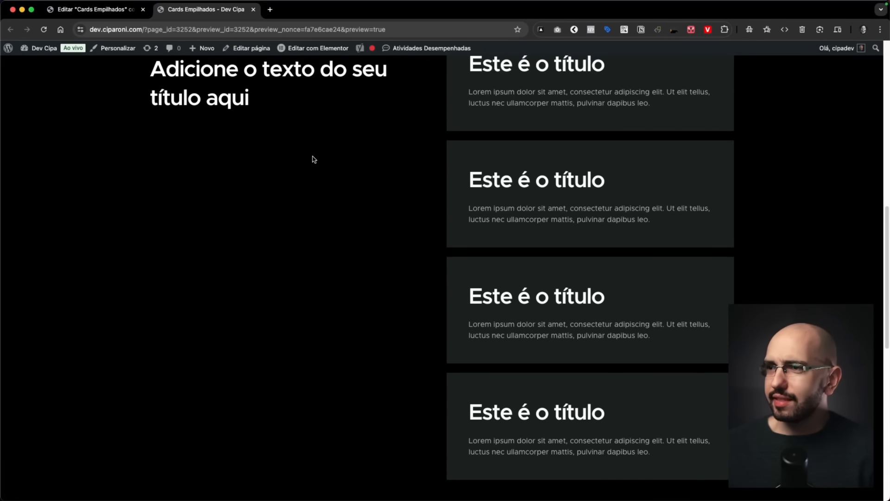
# Step: Add a fixed offset to the sticky heading and check its distance from the top while scrolling the preview
pyautogui.click(108, 10)
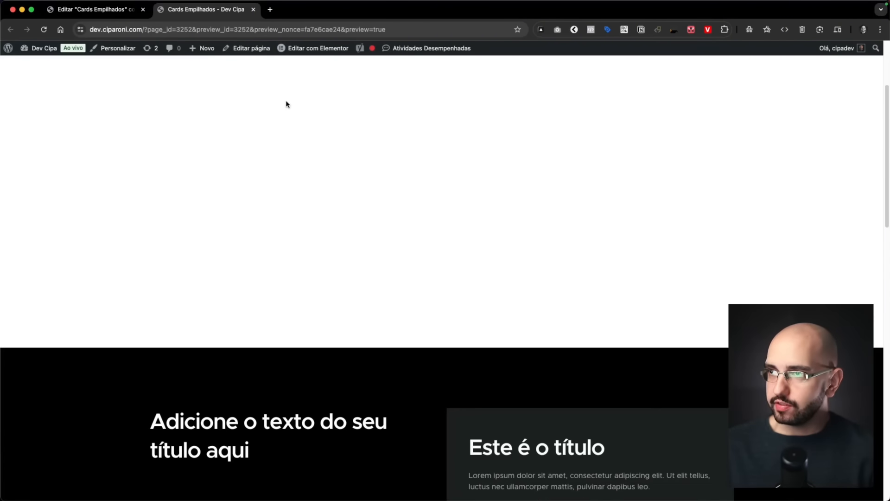
pyautogui.scroll(-6, 286, 104)
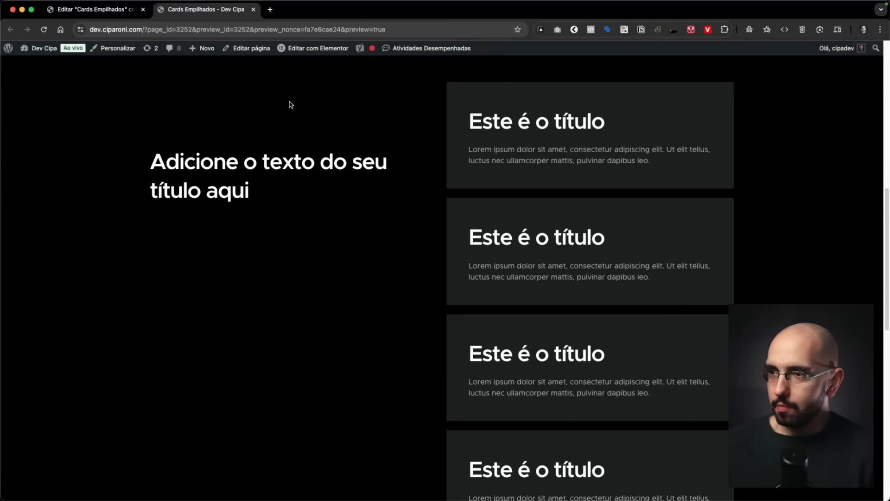
pyautogui.scroll(-5, 289, 105)
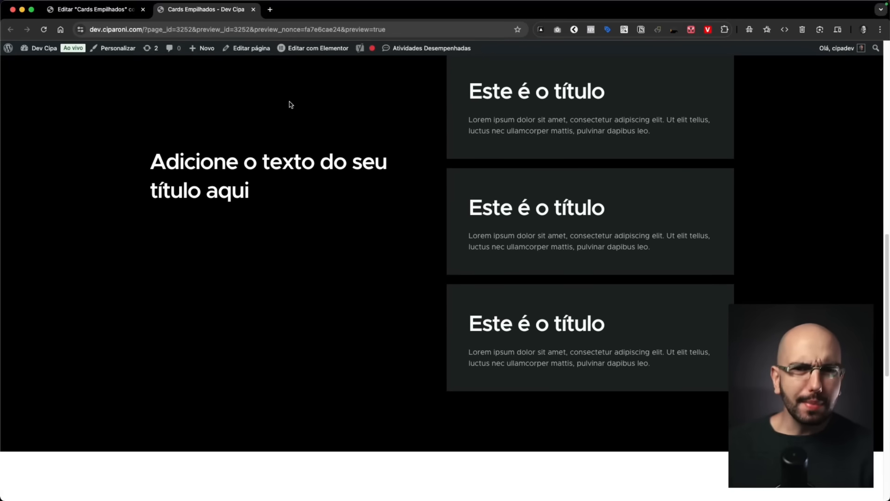
pyautogui.scroll(-5, 291, 104)
pyautogui.scroll(10, 209, 97)
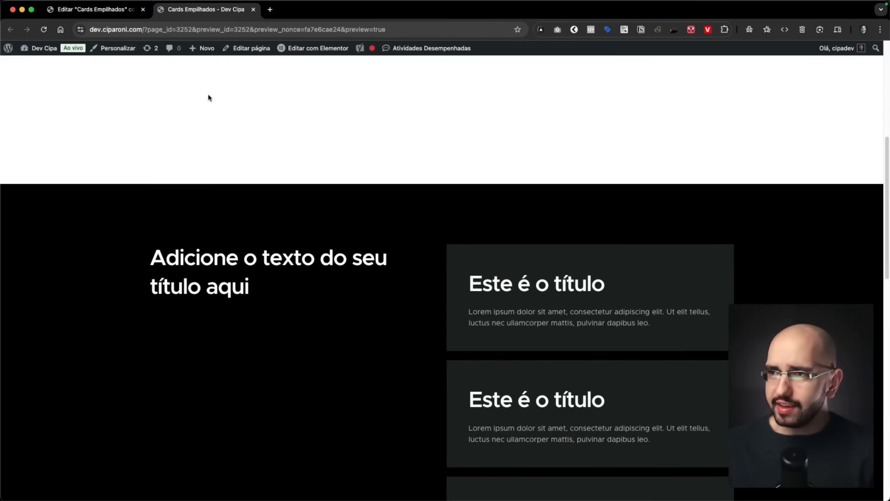
# Step: Make the first image-box card sticky with Fixo set to Superior and a fixed offset of 200
pyautogui.click(107, 17)
pyautogui.click(580, 292)
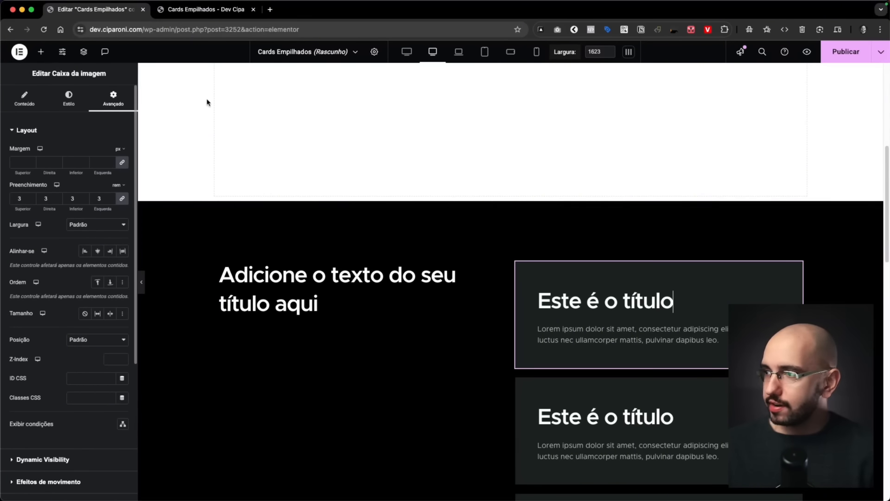
pyautogui.scroll(-5, 52, 207)
pyautogui.click(52, 280)
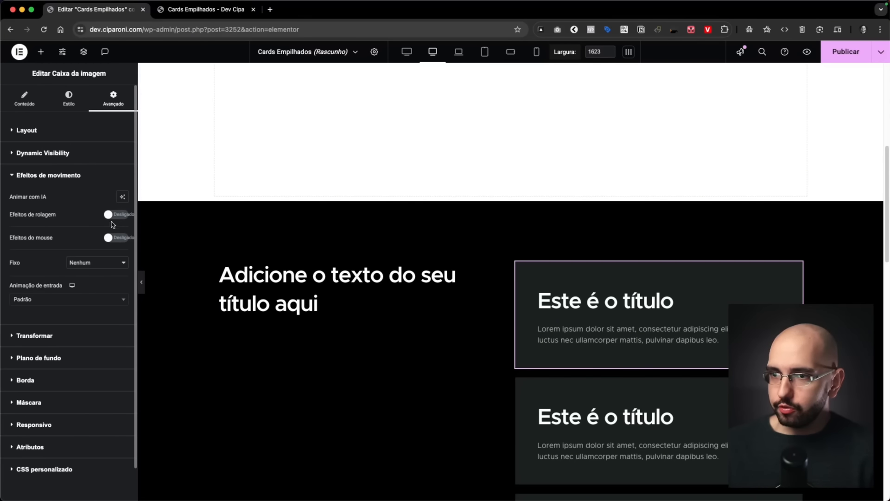
pyautogui.click(84, 270)
pyautogui.click(88, 272)
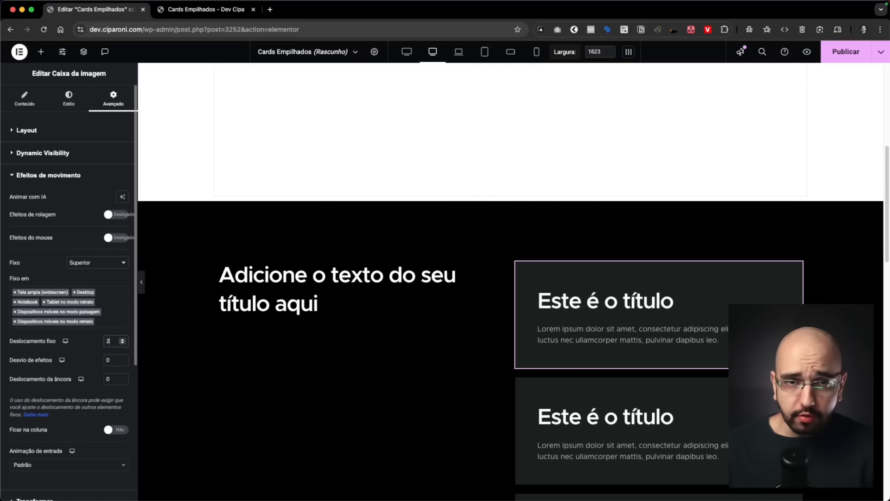
# Step: Copy the first card and paste its style onto the second card
pyautogui.scroll(-3, 594, 253)
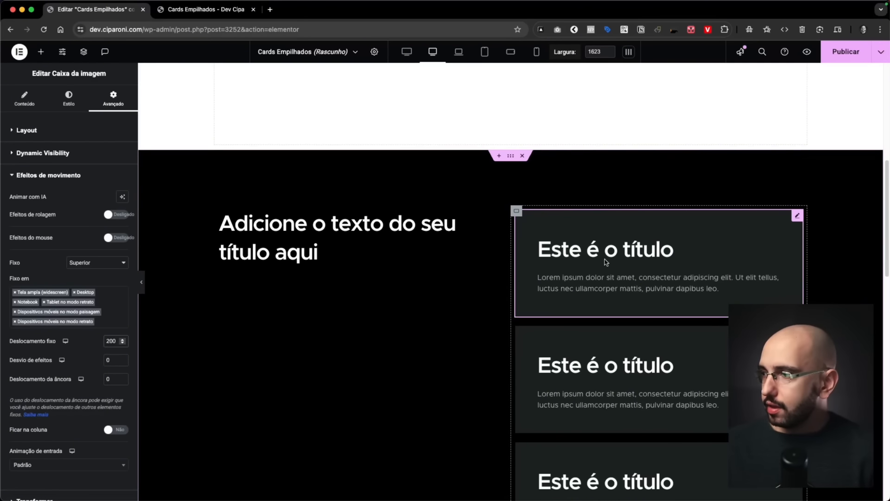
pyautogui.rightClick(652, 237)
pyautogui.click(676, 281)
pyautogui.rightClick(605, 348)
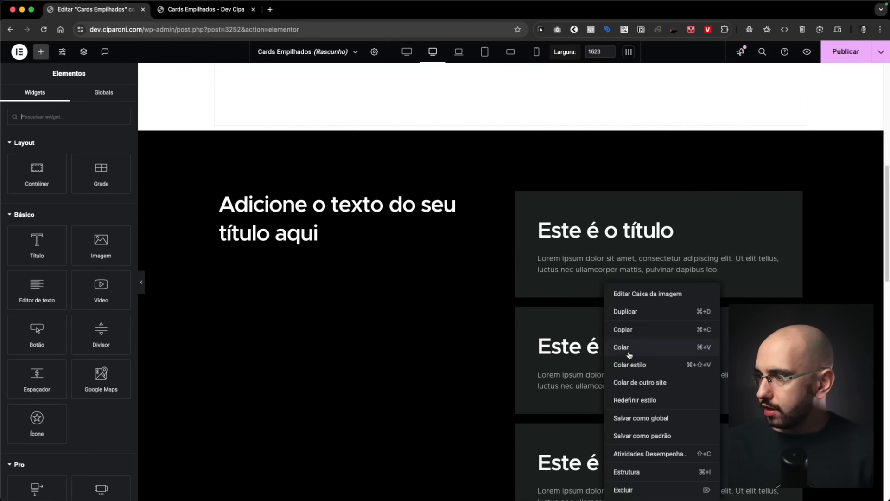
pyautogui.click(650, 369)
# Step: Inspect the second card's motion effects to verify its sticky position and offset
pyautogui.click(673, 347)
pyautogui.click(109, 97)
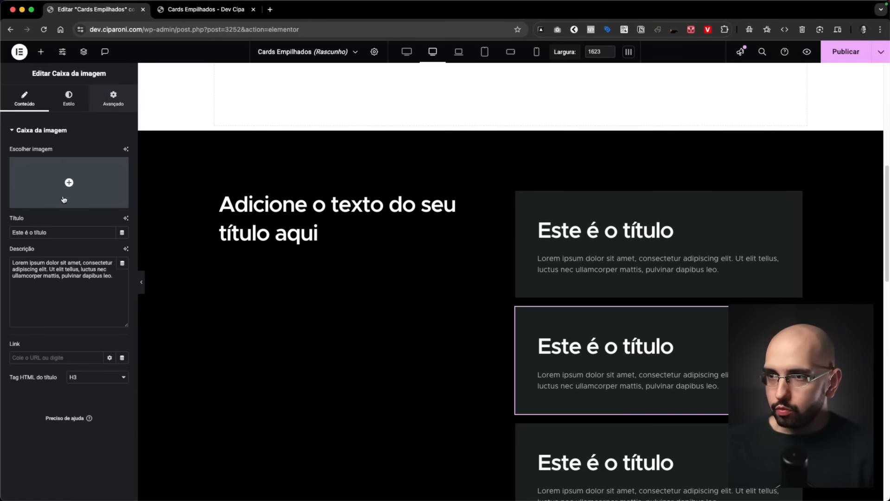
pyautogui.scroll(-3, 21, 296)
pyautogui.scroll(-2, 21, 296)
pyautogui.click(59, 276)
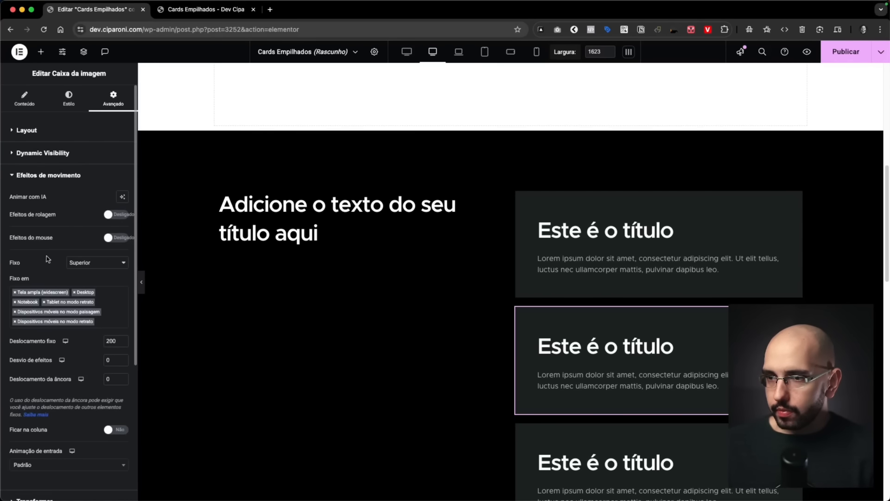
# Step: Paste the copied card style onto the third and fourth cards
pyautogui.rightClick(604, 377)
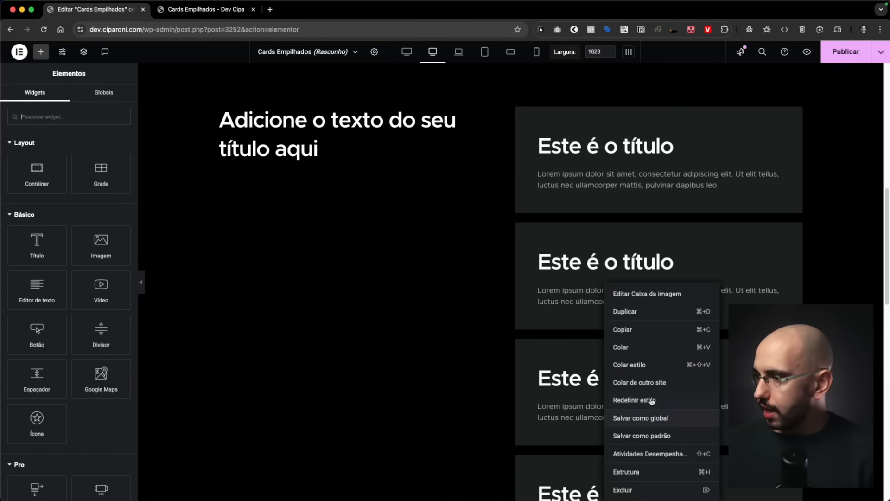
pyautogui.click(638, 372)
pyautogui.scroll(-5, 636, 373)
pyautogui.rightClick(612, 276)
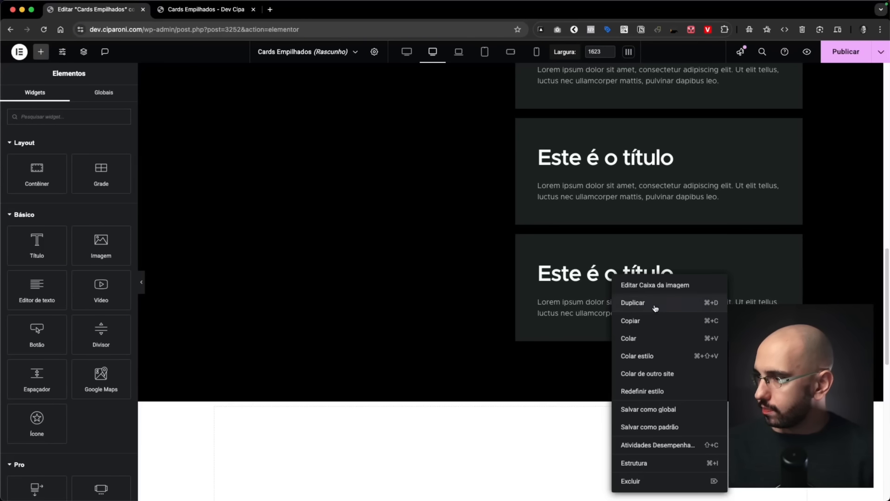
pyautogui.click(637, 356)
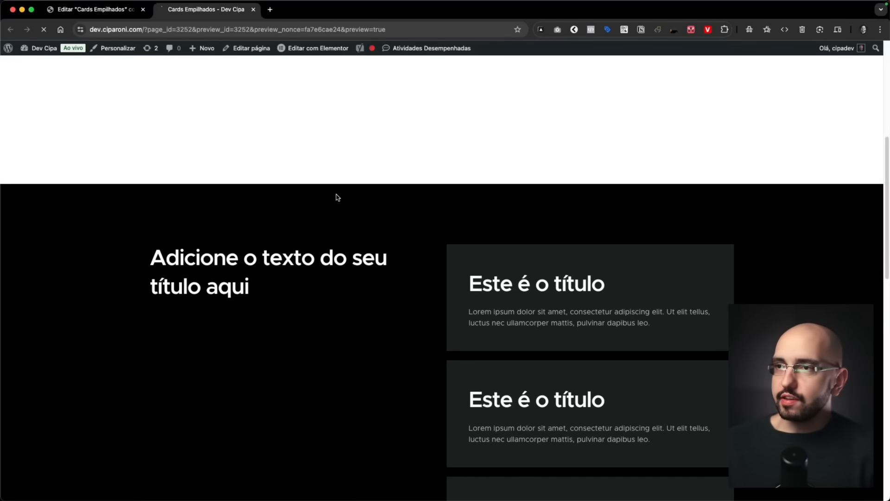
# Step: Scroll through the page preview to examine how the cards stack and behave at the end of the section
pyautogui.scroll(-7, 370, 119)
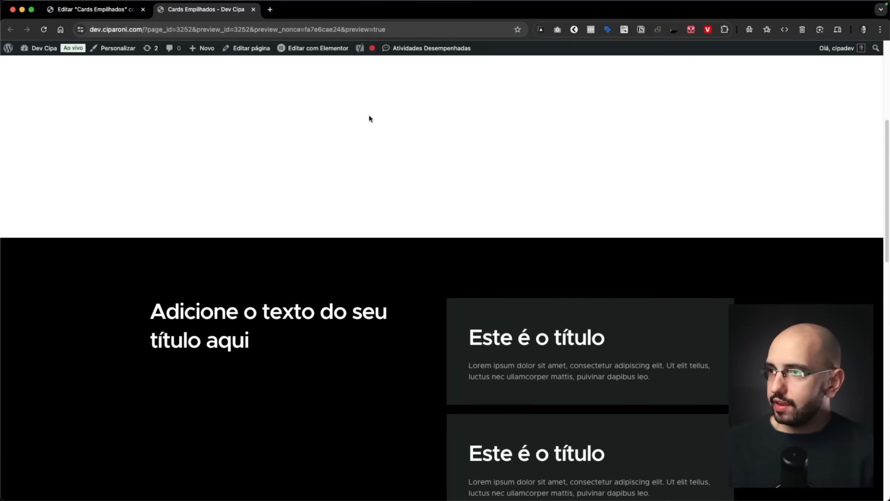
pyautogui.scroll(-5, 275, 191)
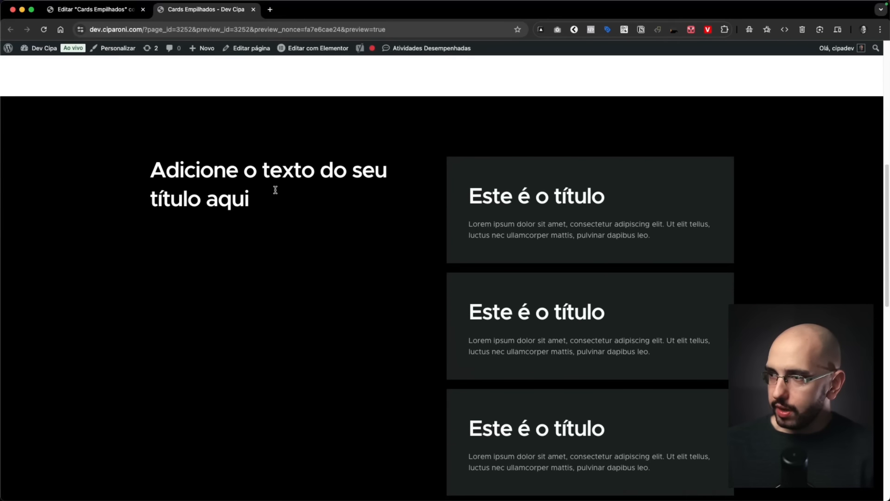
pyautogui.scroll(-3, 508, 192)
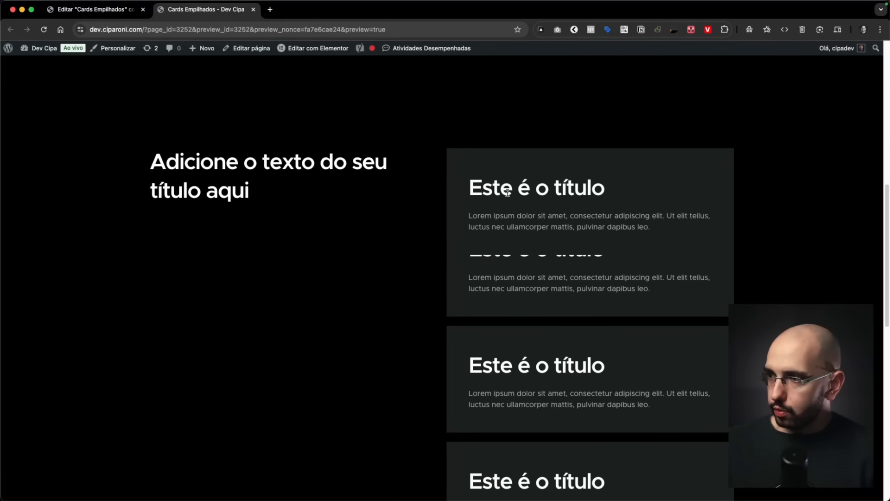
pyautogui.scroll(-4, 507, 192)
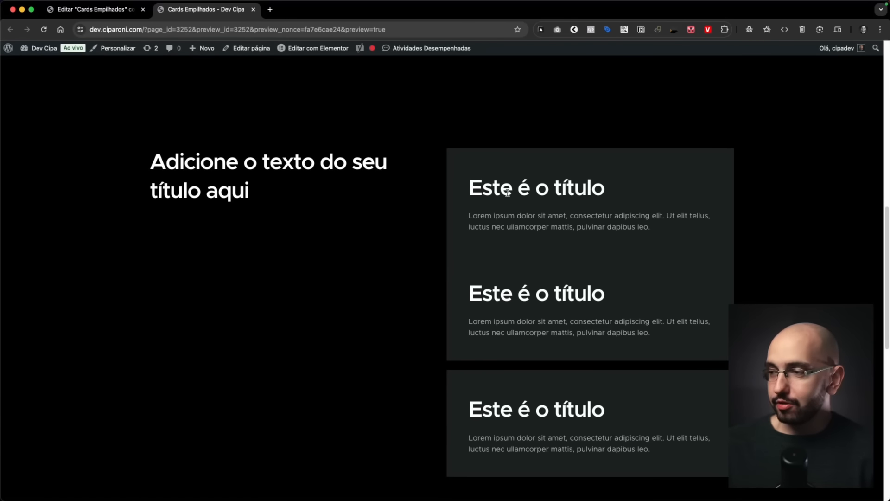
pyautogui.scroll(-5, 508, 192)
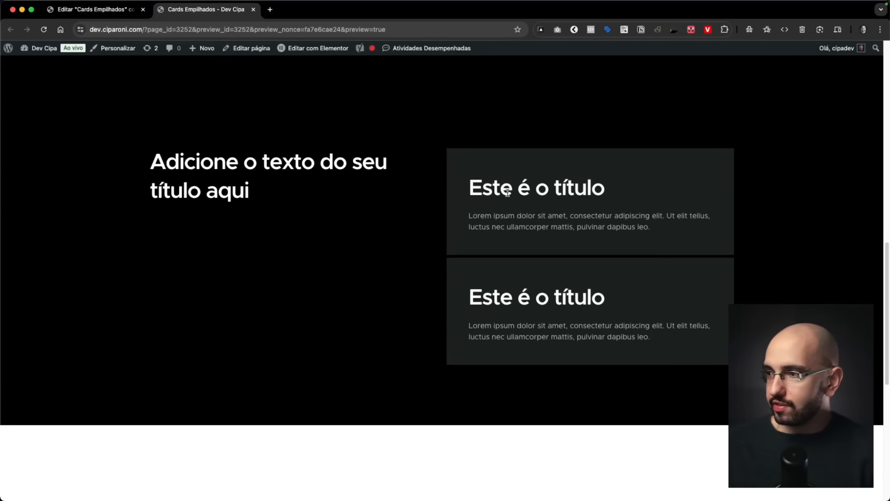
pyautogui.scroll(-3, 507, 192)
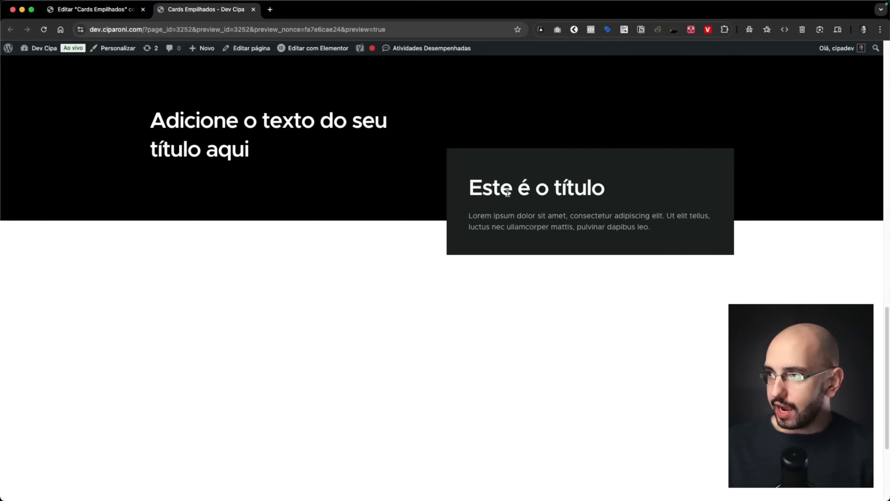
# Step: Return to the Elementor editor and enable Ficar na coluna in the first card's motion effects
pyautogui.click(116, 10)
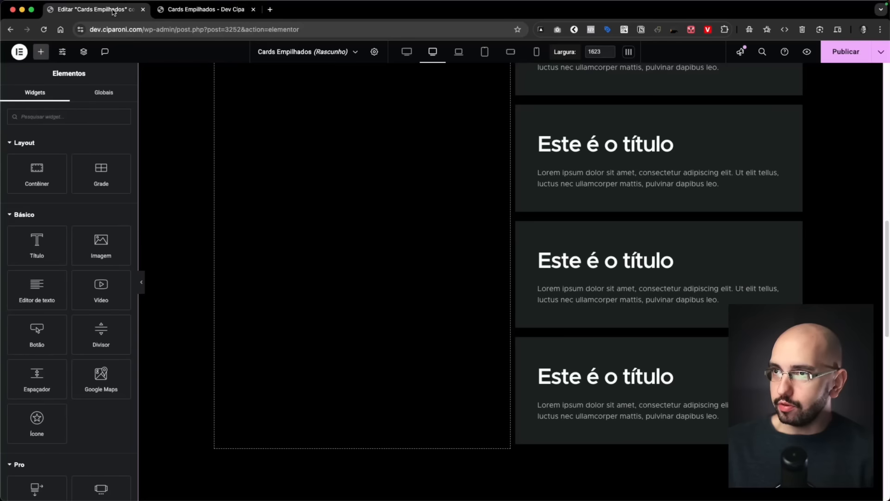
pyautogui.scroll(1, 672, 156)
pyautogui.click(683, 113)
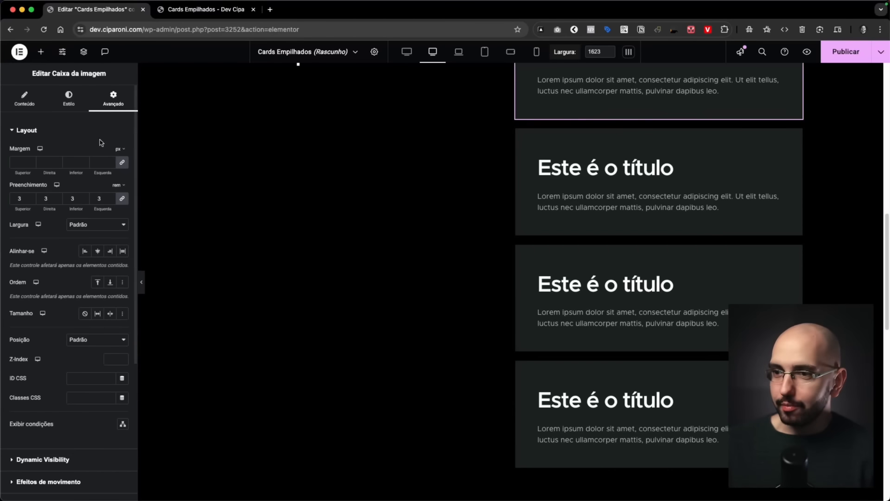
pyautogui.scroll(-5, 59, 287)
pyautogui.click(62, 361)
pyautogui.scroll(-3, 84, 229)
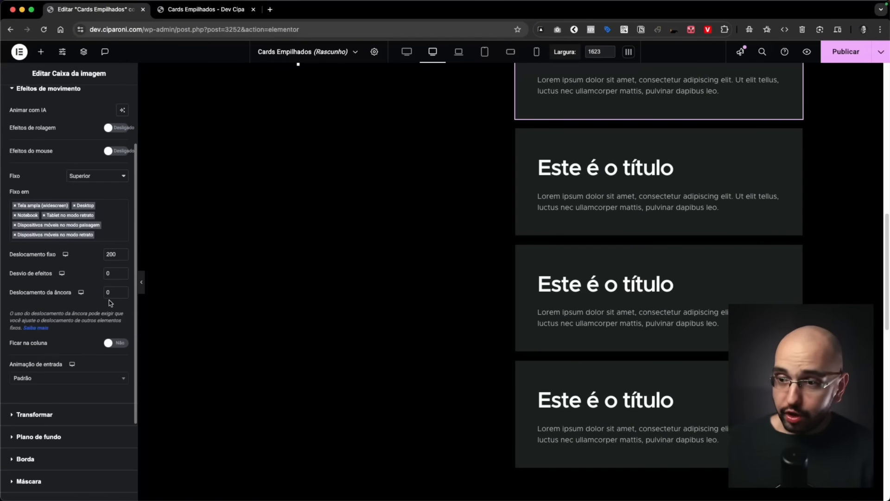
# Step: Enable Ficar na coluna in the second card's motion effects
pyautogui.click(659, 185)
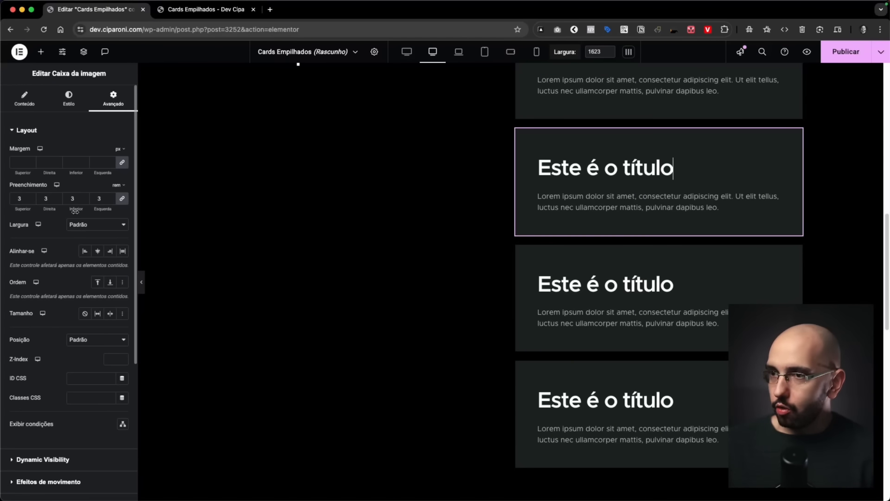
pyautogui.scroll(-5, 63, 336)
pyautogui.click(61, 275)
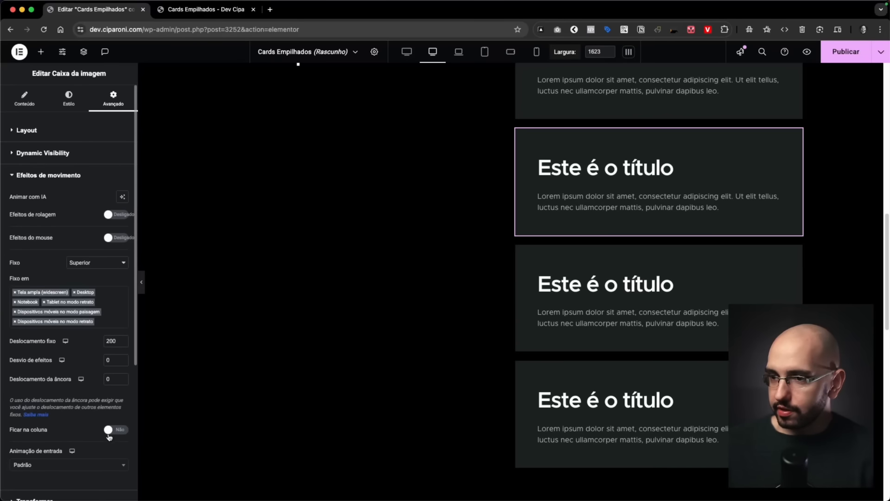
pyautogui.click(109, 433)
# Step: Enable Ficar na coluna in the third card's motion effects
pyautogui.click(646, 293)
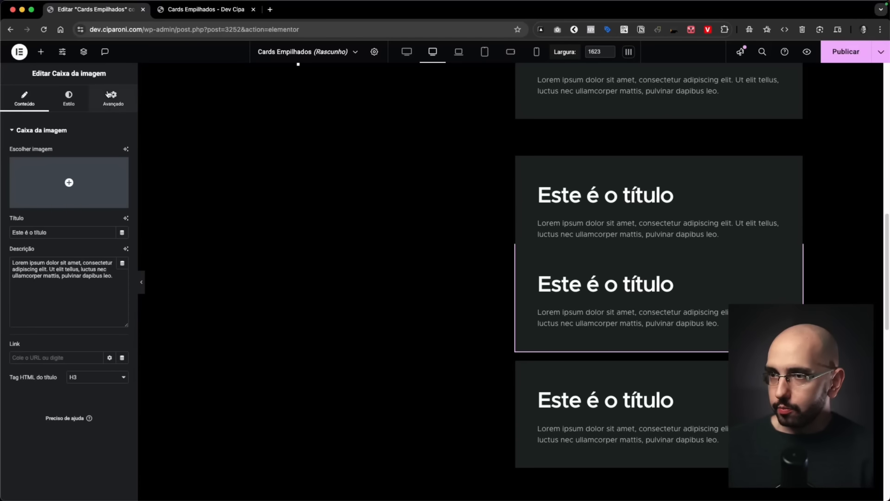
pyautogui.click(109, 95)
pyautogui.scroll(-5, 55, 259)
pyautogui.click(48, 340)
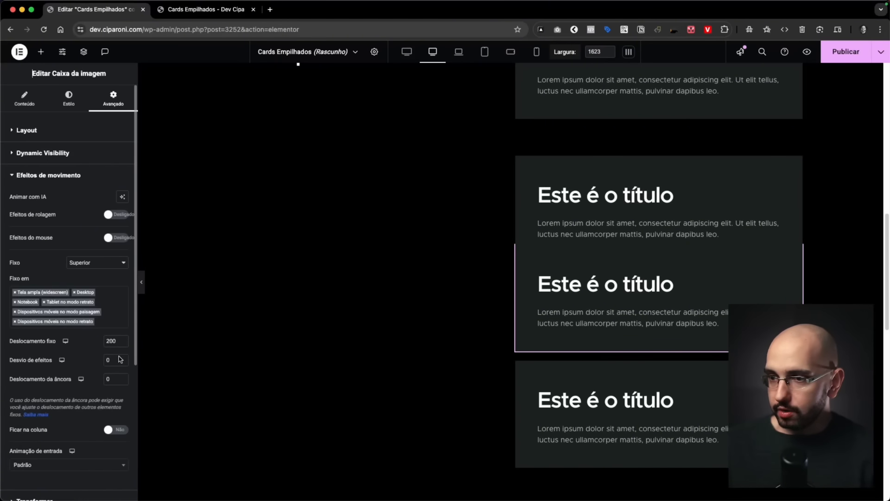
pyautogui.scroll(5, 589, 165)
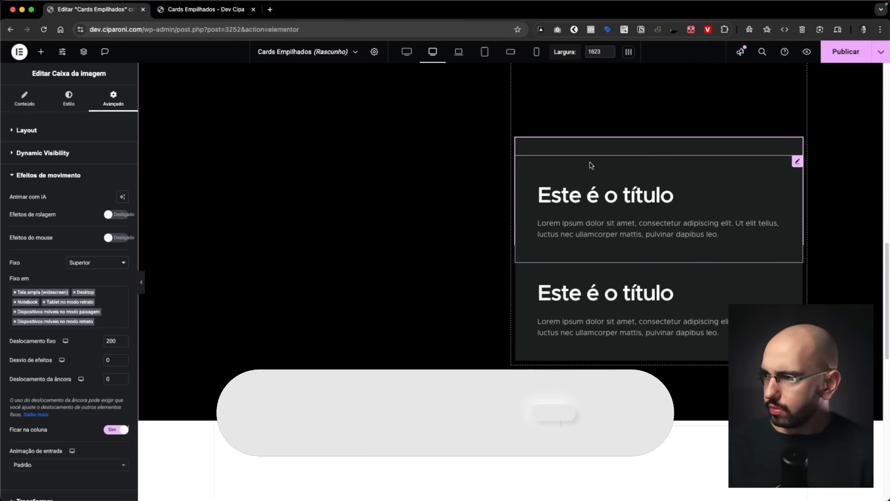
# Step: Enable Ficar na coluna in the fourth card's motion effects
pyautogui.scroll(-3, 613, 183)
pyautogui.click(601, 358)
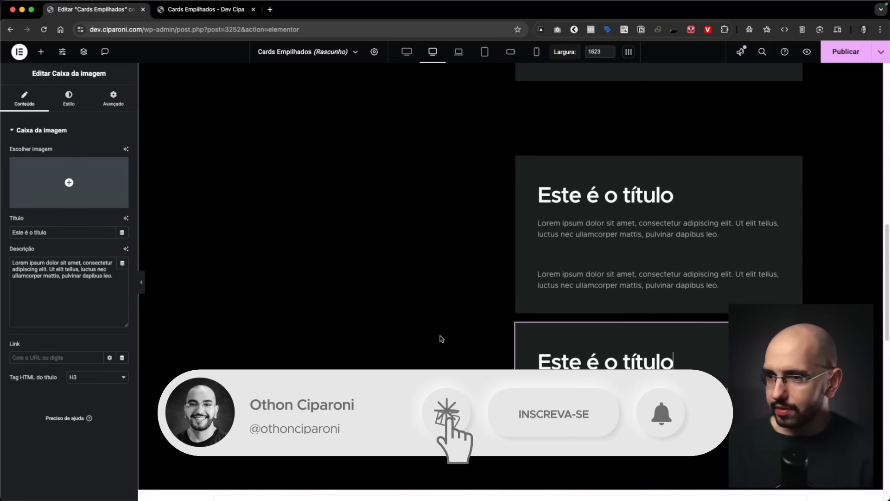
pyautogui.click(115, 103)
pyautogui.scroll(-5, 65, 308)
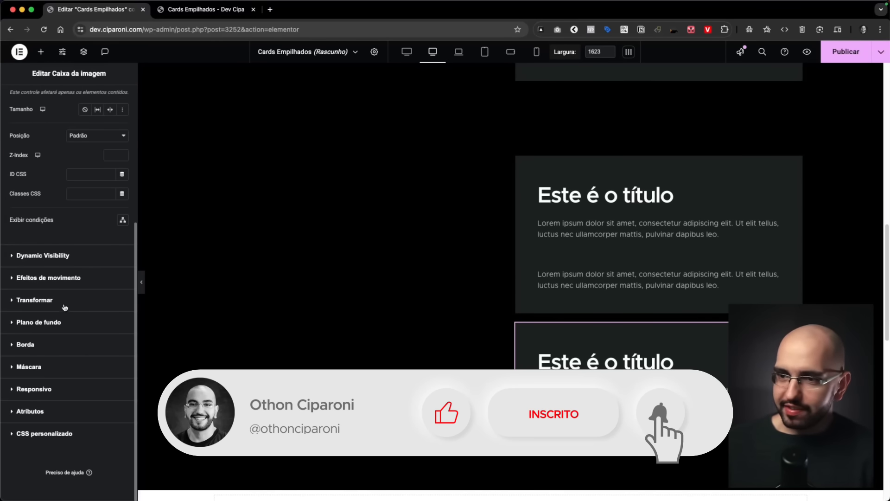
pyautogui.click(48, 278)
pyautogui.scroll(-2, 530, 192)
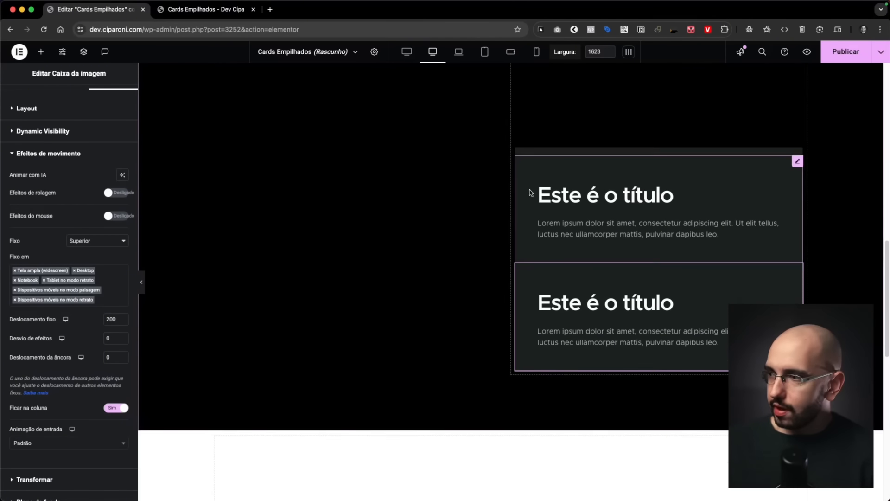
# Step: Save the page changes and switch to the refreshed page preview
pyautogui.scroll(5, 489, 185)
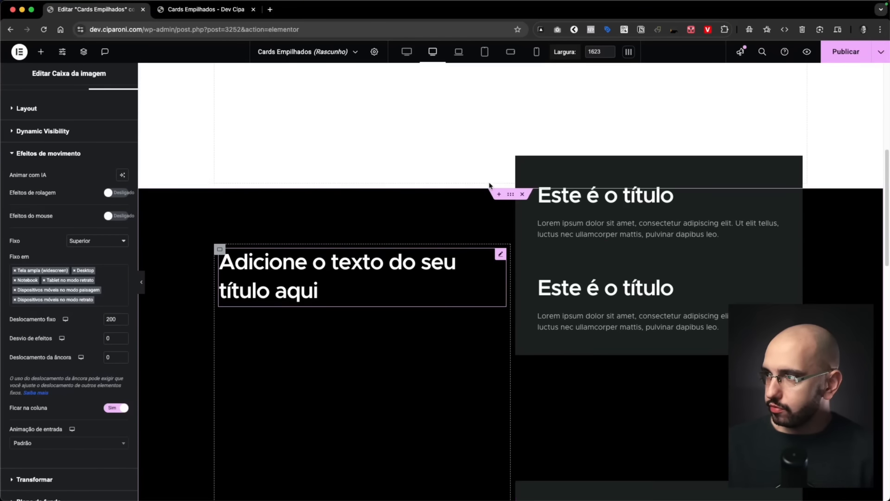
pyautogui.scroll(-3, 490, 185)
pyautogui.click(881, 53)
pyautogui.click(822, 79)
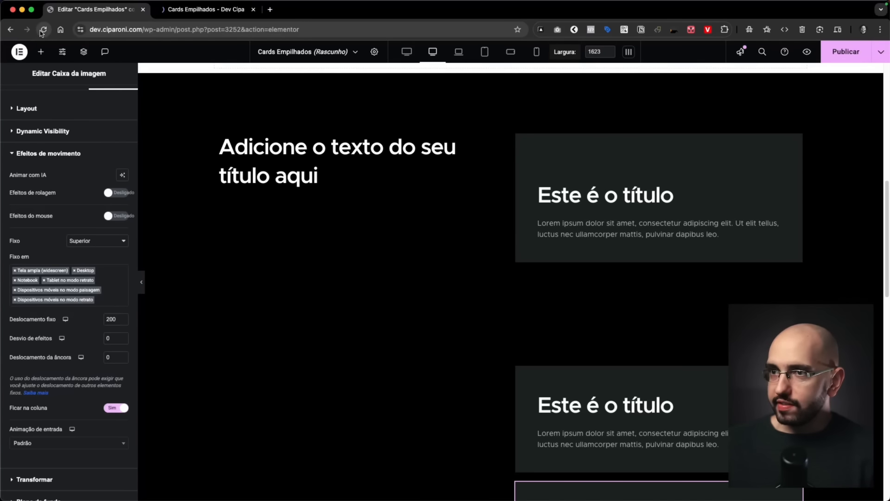
pyautogui.click(198, 10)
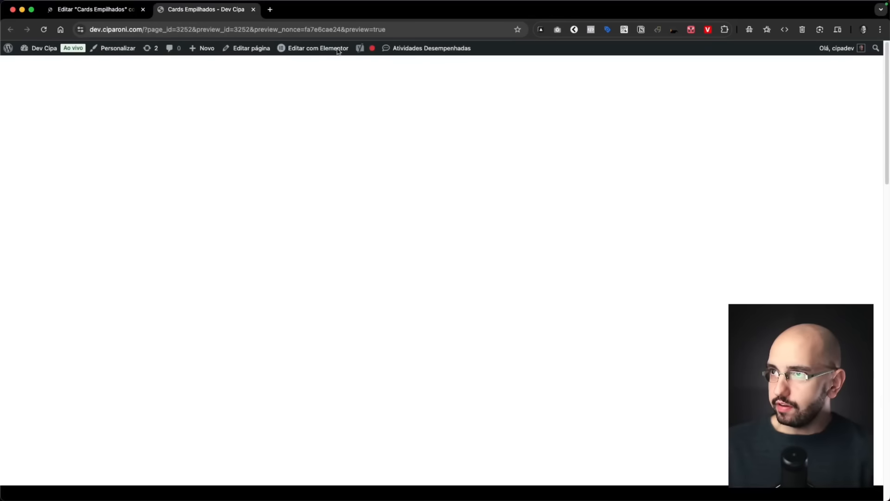
# Step: Scroll the preview through the whole section to check whether the sticky cards stay inside their column
pyautogui.scroll(-10, 391, 95)
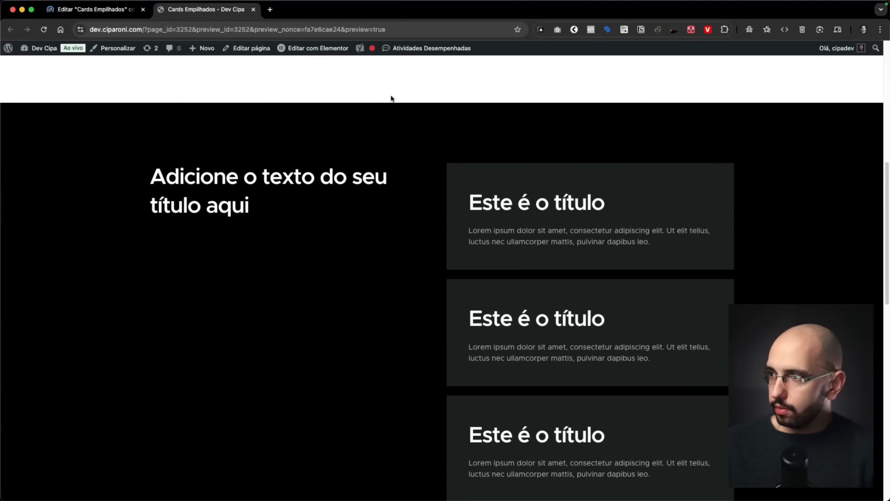
pyautogui.scroll(-5, 391, 96)
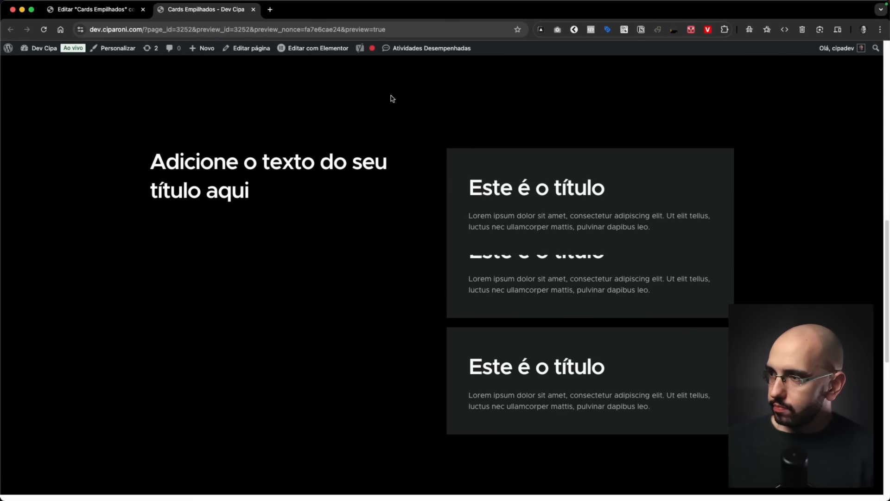
pyautogui.scroll(-5, 391, 98)
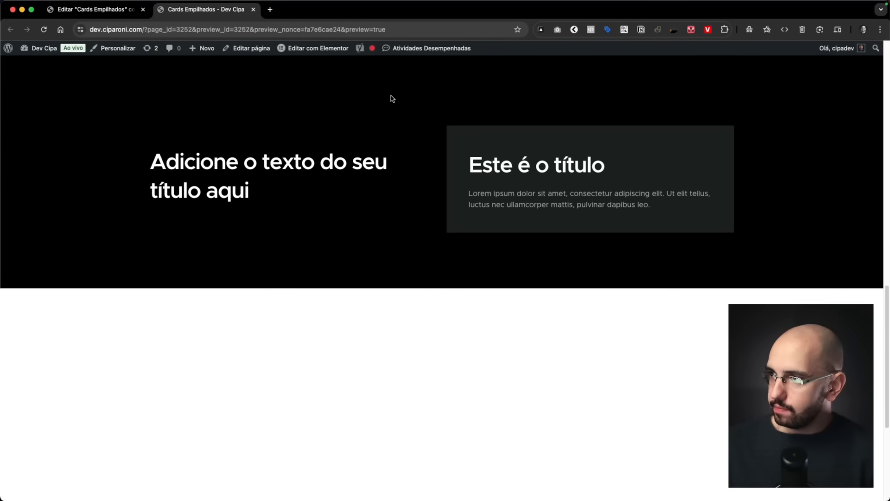
pyautogui.scroll(10, 387, 111)
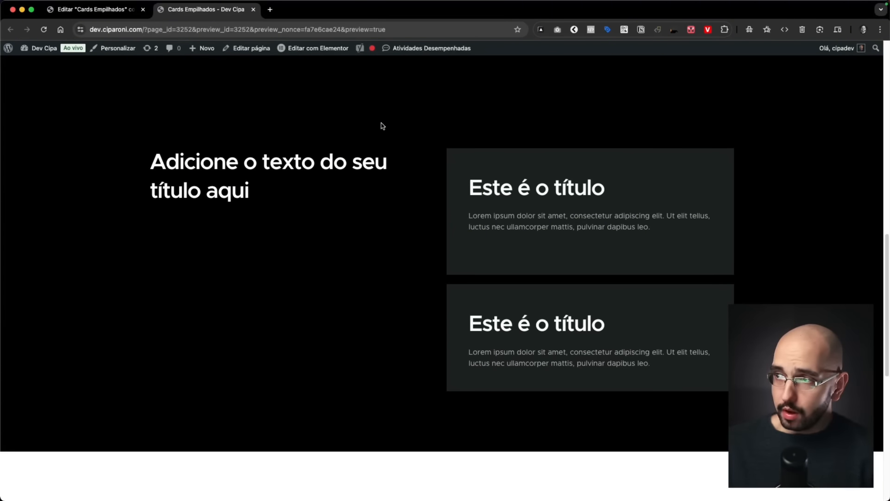
pyautogui.scroll(4, 382, 126)
pyautogui.scroll(-2, 382, 126)
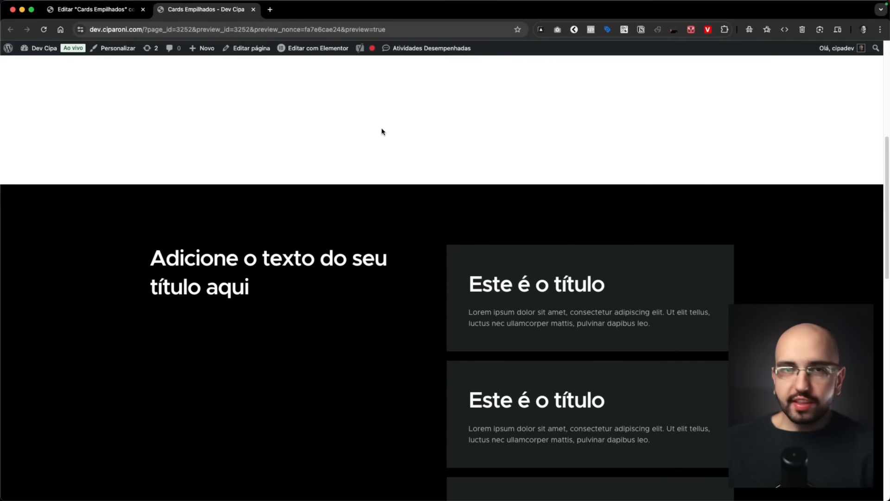
# Step: Return to the Elementor editor and set the first card's Z-Index to 1
pyautogui.click(125, 10)
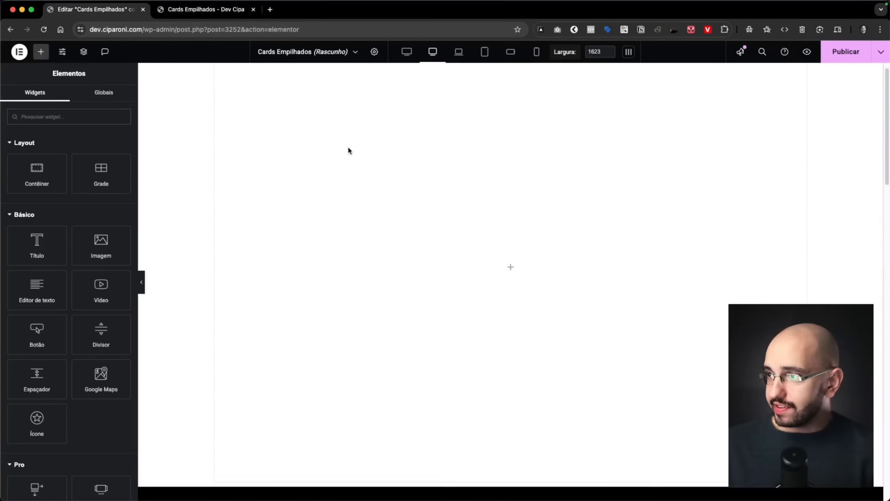
pyautogui.scroll(-3, 580, 241)
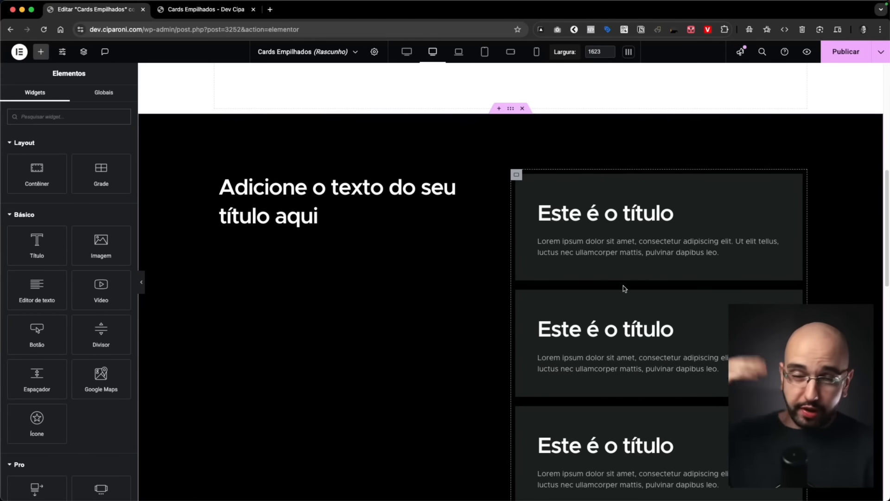
pyautogui.click(641, 228)
pyautogui.click(112, 105)
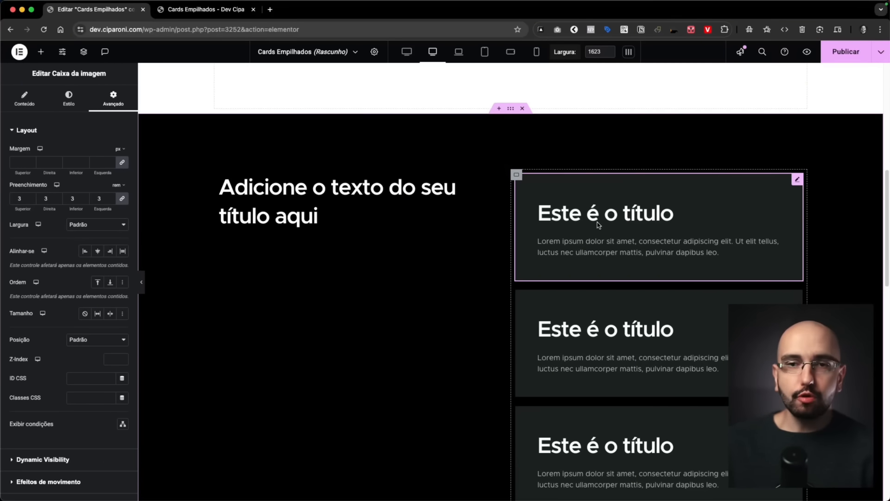
pyautogui.scroll(-1, 111, 334)
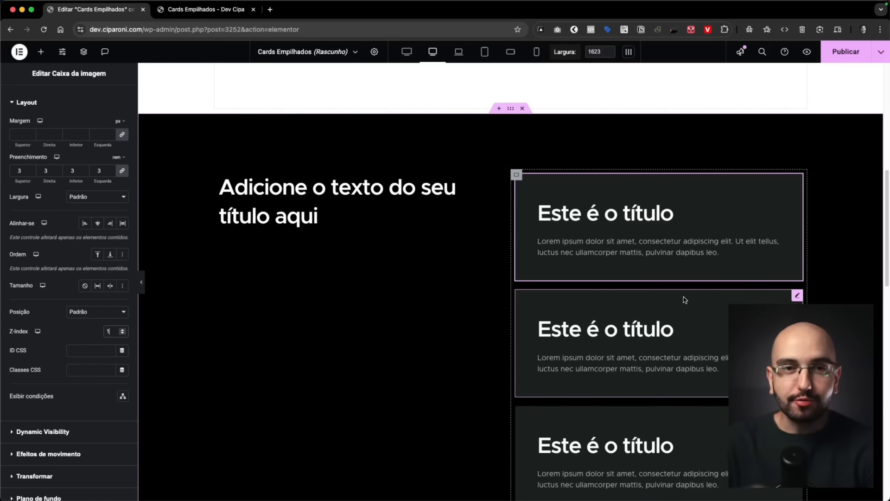
# Step: Set the second card's Z-Index to 2 and the third card's Z-Index to 3
pyautogui.click(665, 312)
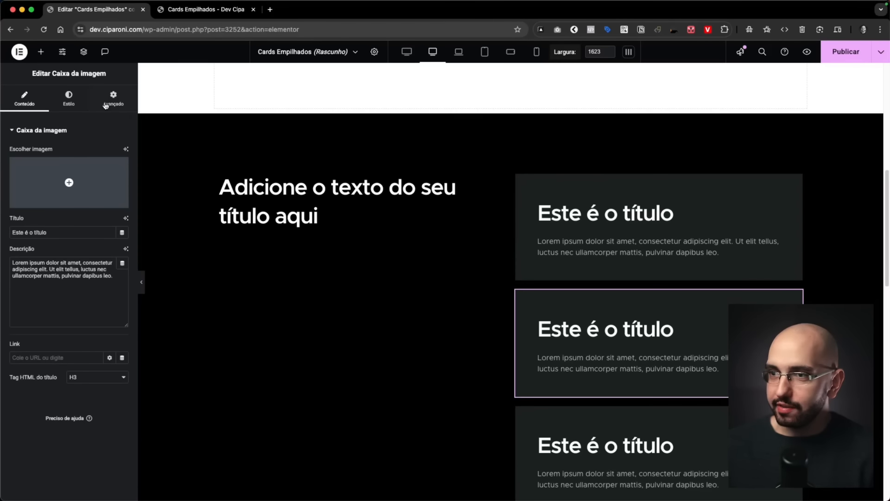
pyautogui.click(113, 99)
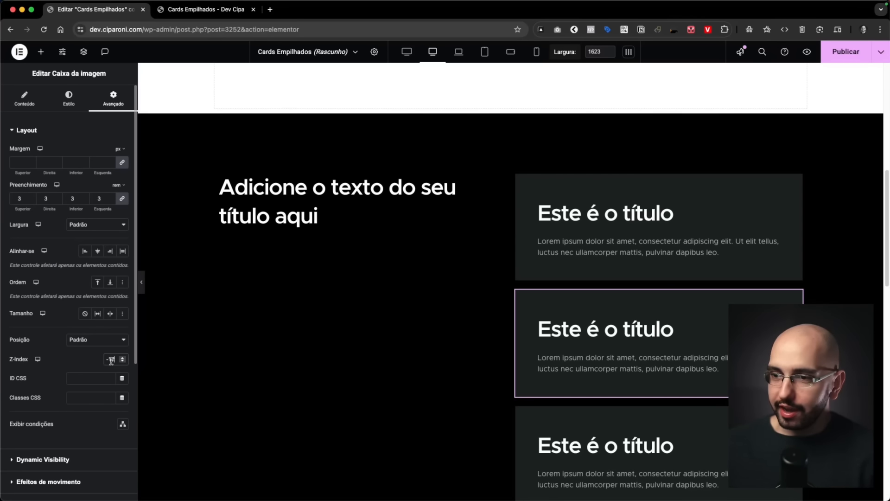
pyautogui.scroll(-3, 422, 362)
pyautogui.click(669, 314)
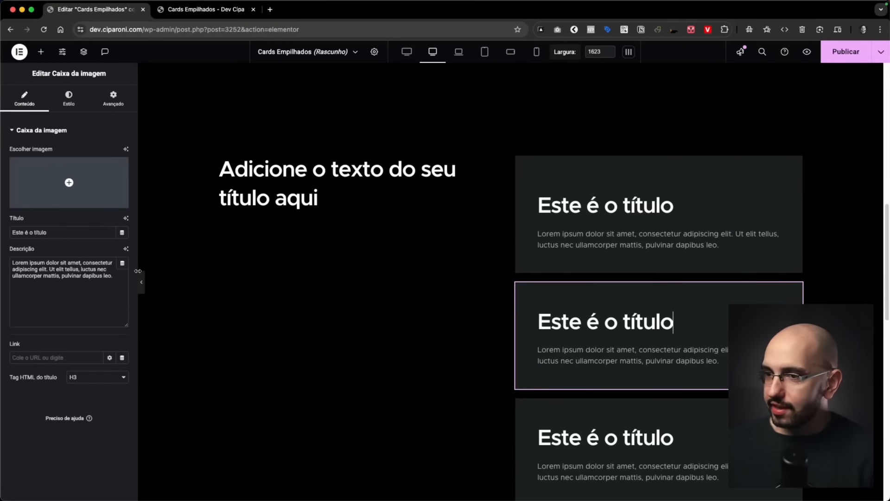
pyautogui.click(116, 104)
pyautogui.write('3')
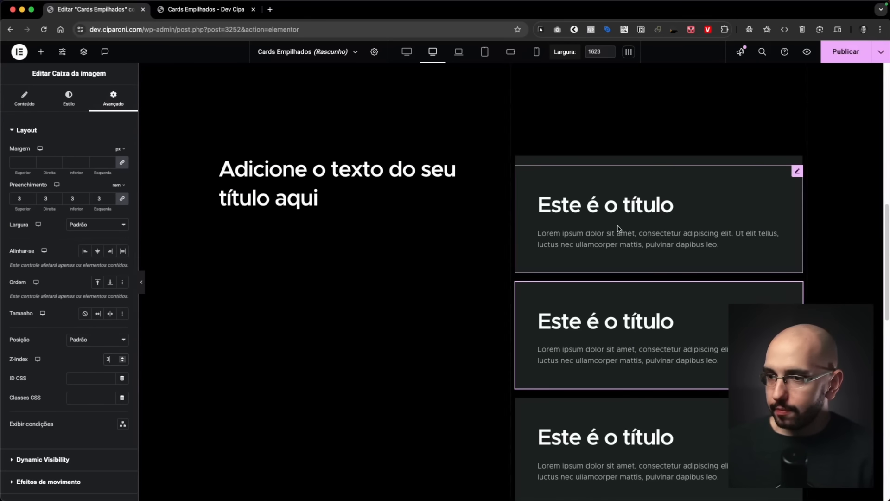
# Step: Set the fourth card's Z-Index to 4
pyautogui.scroll(-2, 616, 231)
pyautogui.click(609, 342)
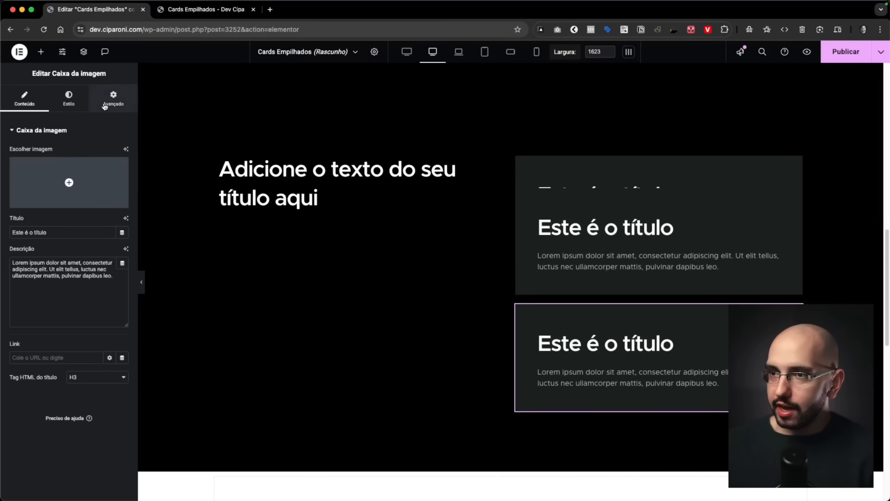
pyautogui.click(105, 105)
pyautogui.write('4')
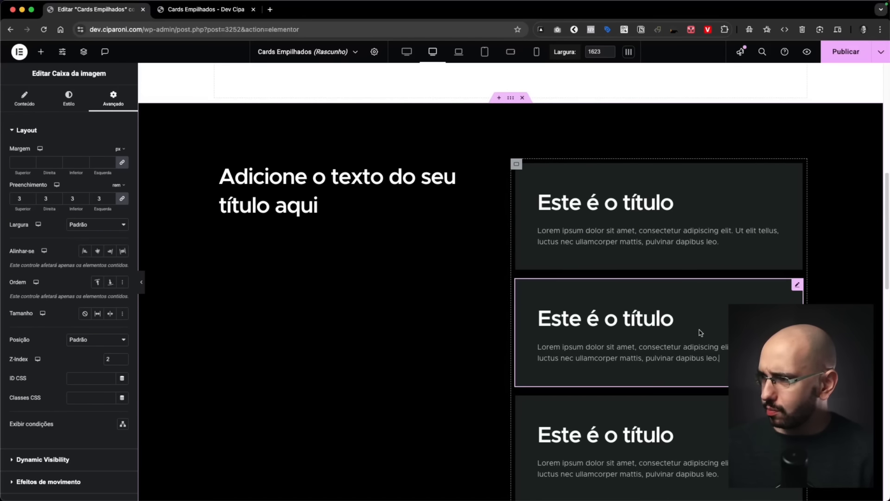
# Step: Lighten the second card's background colour to #2F3636
pyautogui.scroll(-5, 39, 290)
pyautogui.click(46, 321)
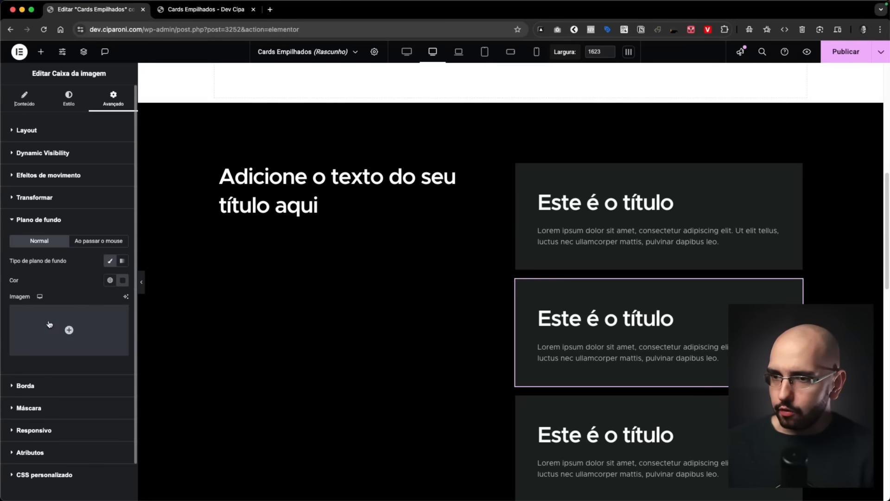
pyautogui.click(122, 280)
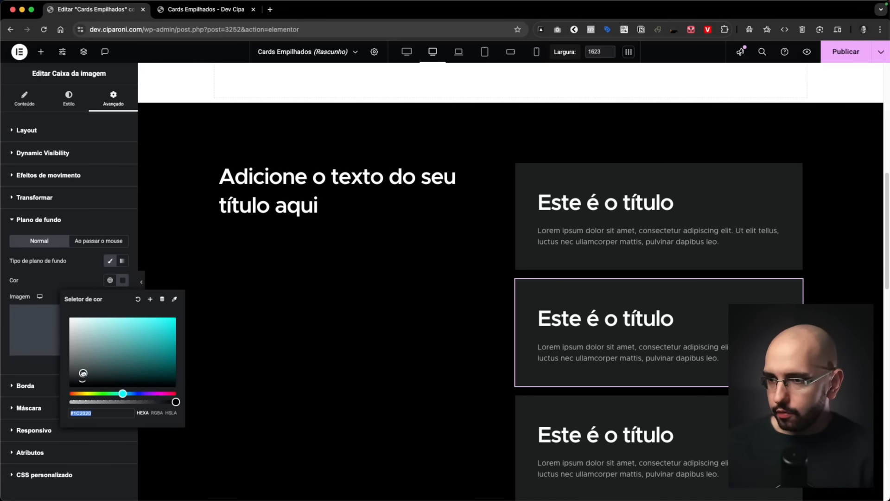
pyautogui.moveTo(83, 373); pyautogui.dragTo(83, 371)
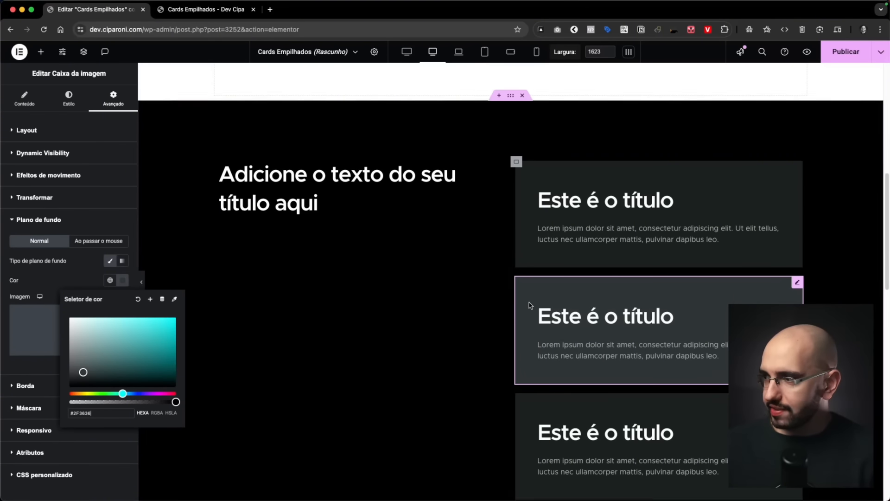
# Step: Set the third card's background colour to a lighter grey-green, #586666
pyautogui.click(646, 398)
pyautogui.scroll(-3, 67, 237)
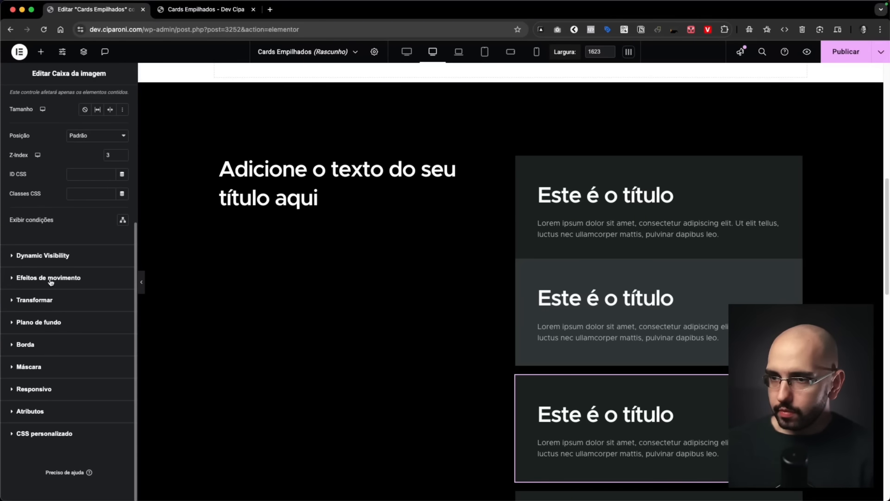
pyautogui.click(120, 322)
pyautogui.click(122, 280)
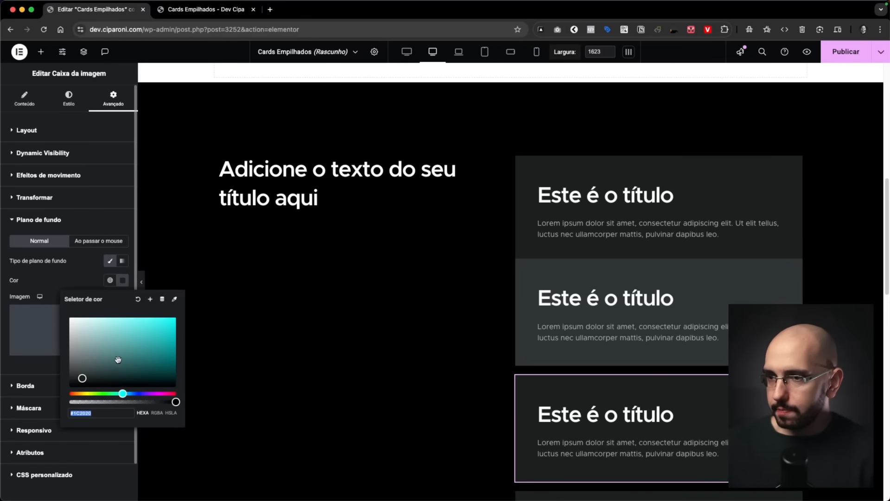
pyautogui.write('#5A6868')
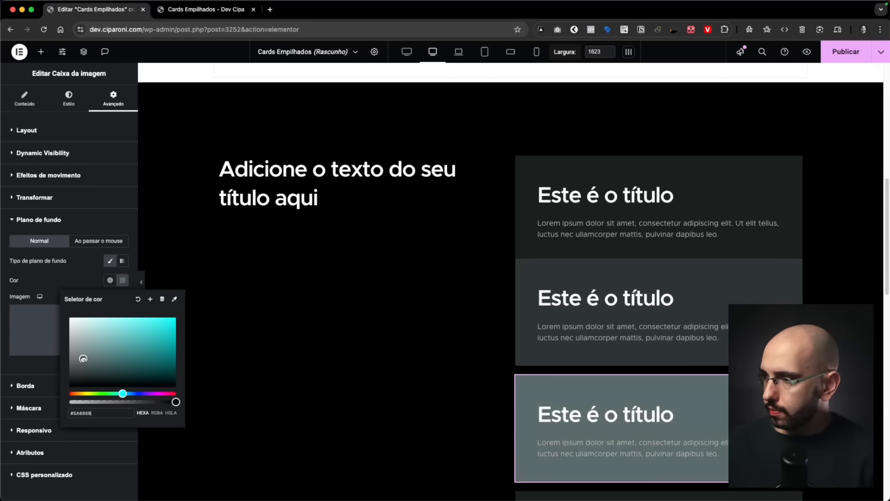
# Step: Set the fourth card's background colour to the lightest grey-green, #778A8A
pyautogui.scroll(-2, 597, 284)
pyautogui.click(632, 435)
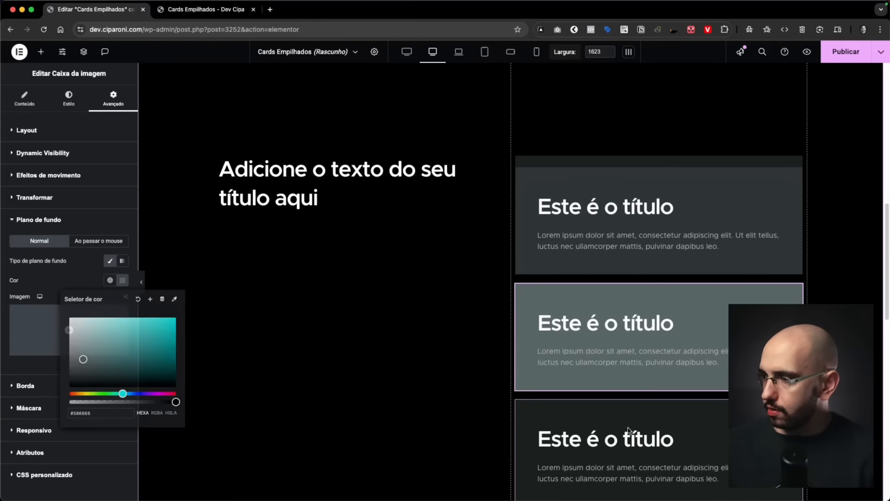
pyautogui.scroll(-3, 66, 248)
pyautogui.click(64, 369)
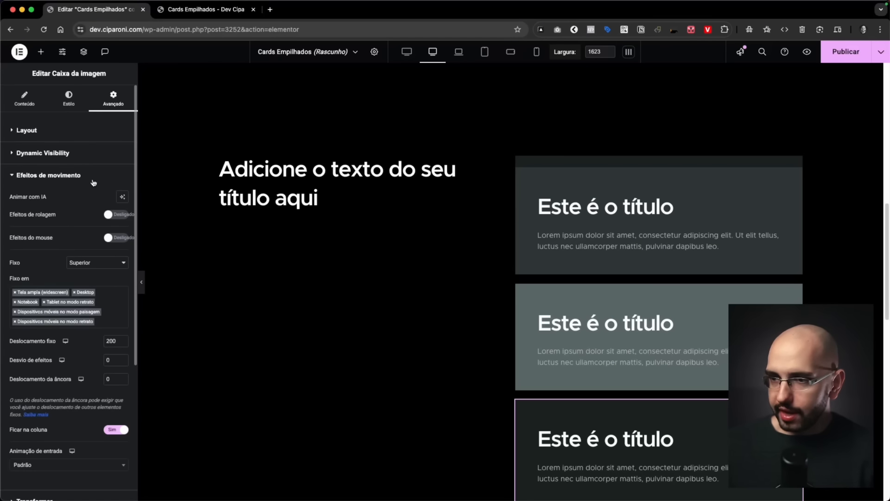
pyautogui.click(47, 443)
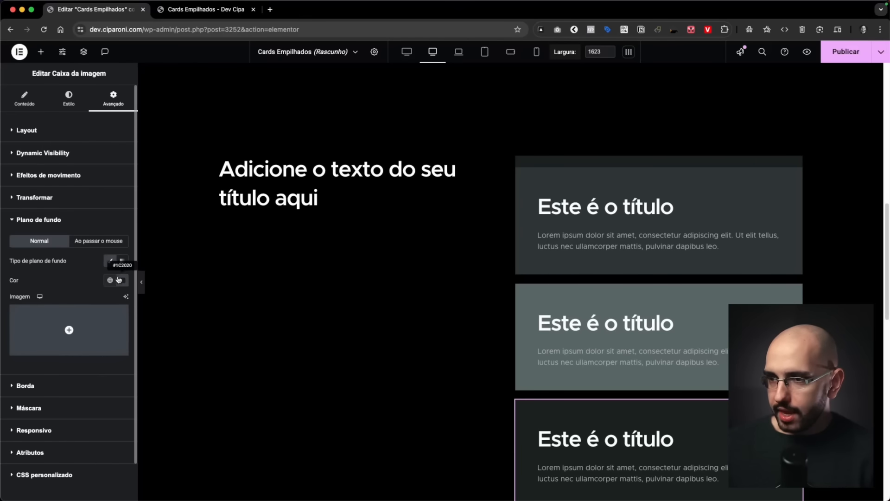
pyautogui.click(122, 280)
pyautogui.click(83, 349)
pyautogui.moveTo(83, 348); pyautogui.dragTo(83, 348)
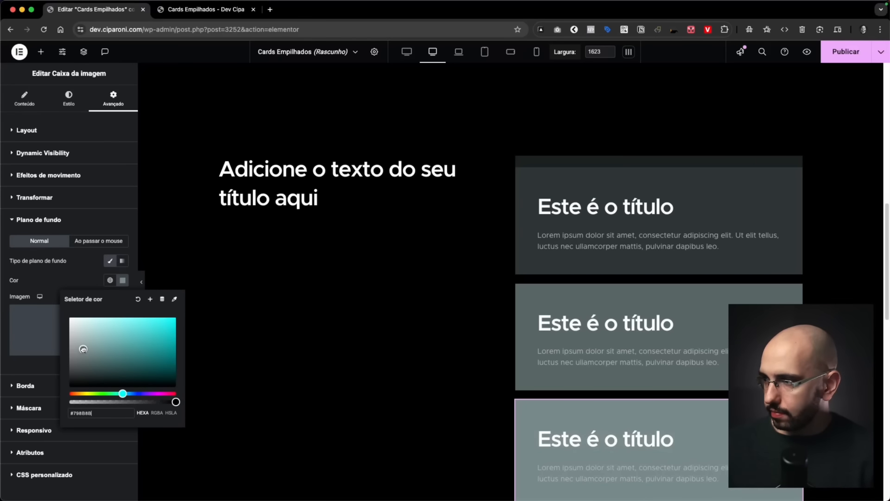
# Step: Scroll through the section in the editor to check how the recoloured cards overlap around the sticky heading
pyautogui.scroll(3, 358, 328)
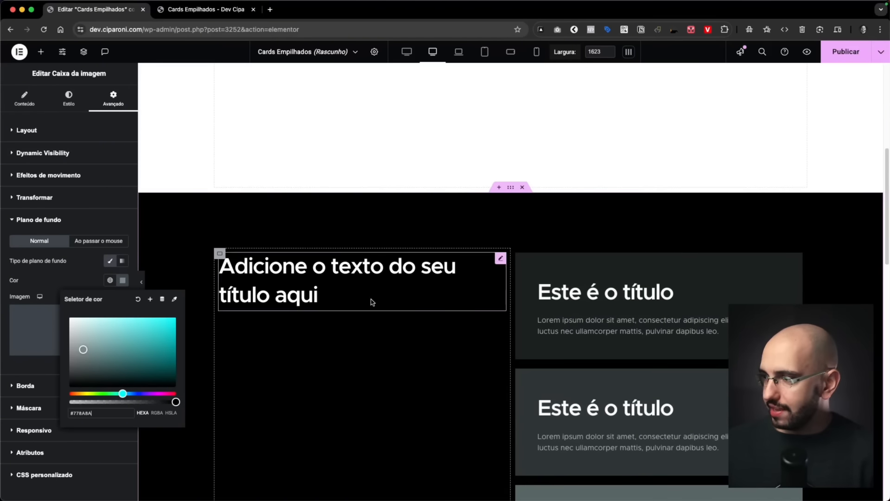
pyautogui.scroll(-3, 372, 298)
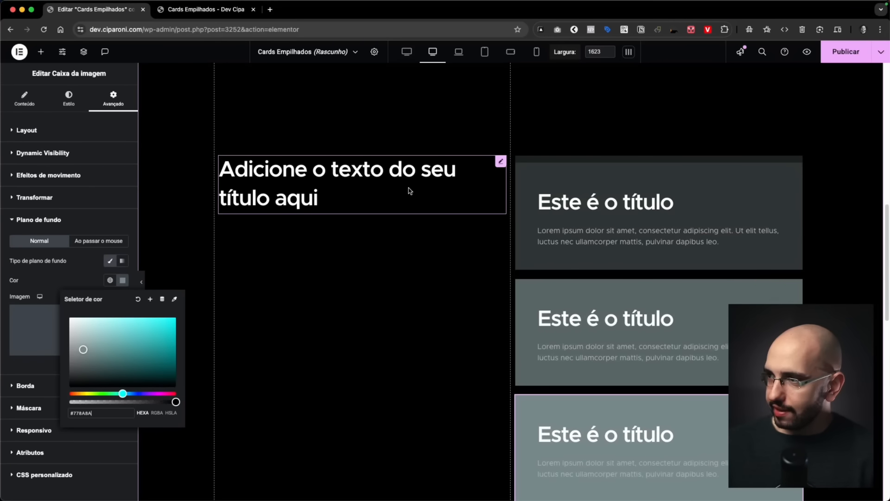
pyautogui.scroll(-5, 410, 191)
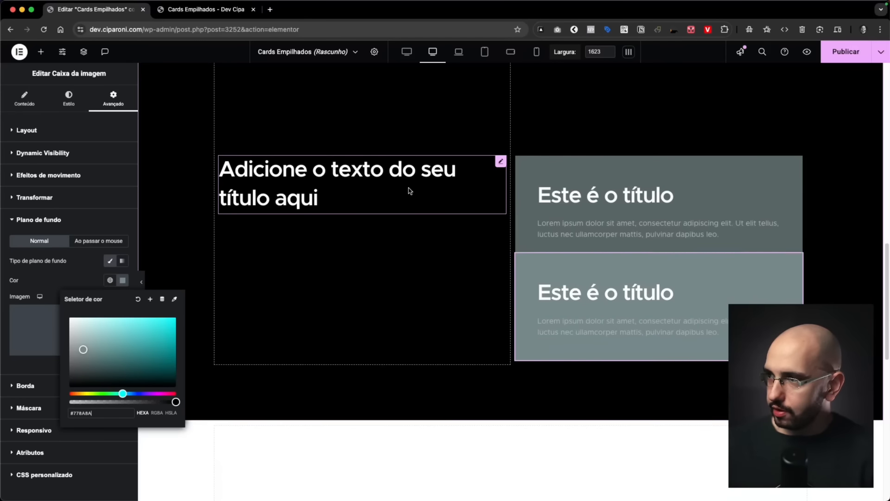
pyautogui.scroll(-5, 410, 191)
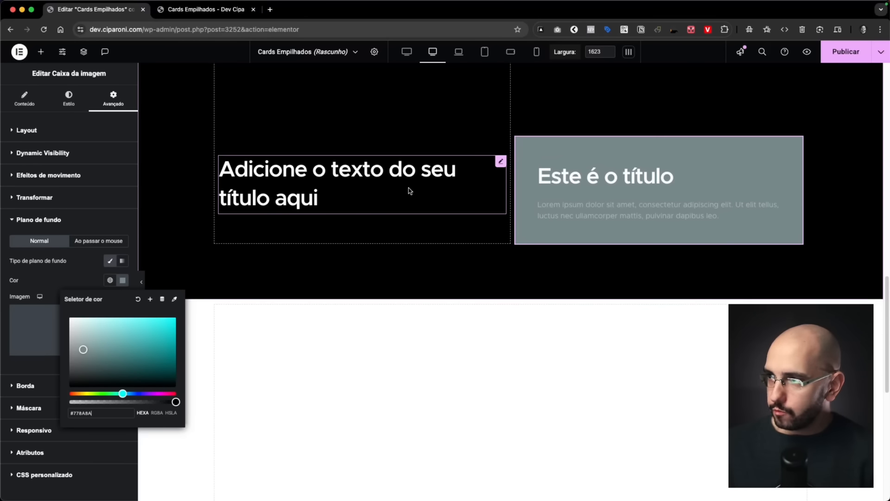
pyautogui.scroll(5, 410, 191)
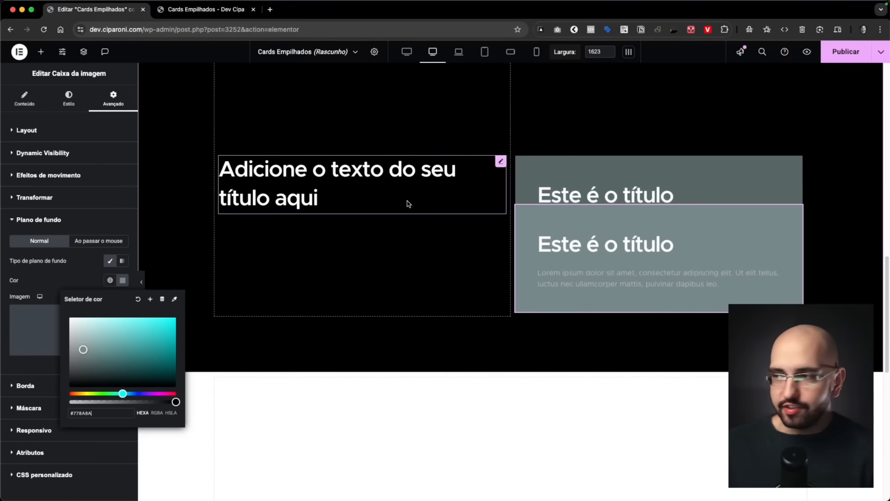
pyautogui.scroll(3, 408, 204)
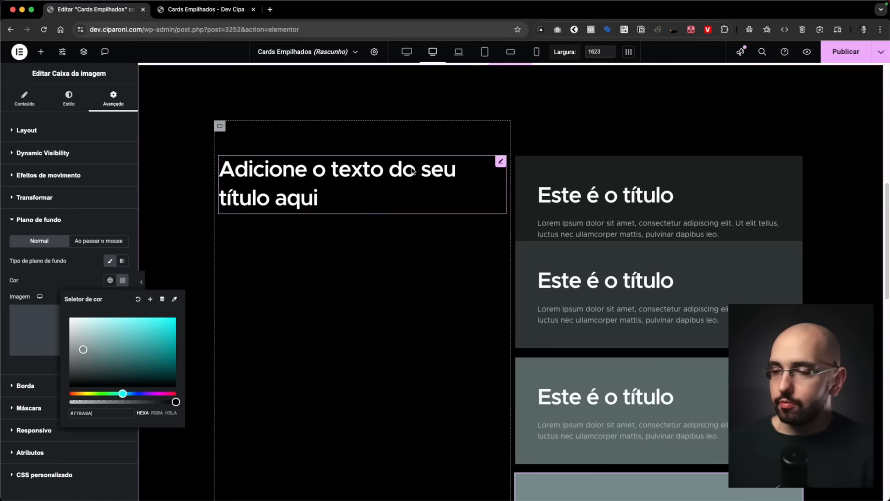
# Step: Increase the second card's sticky offset in its motion effects so it stops below the first card's top edge
pyautogui.click(68, 265)
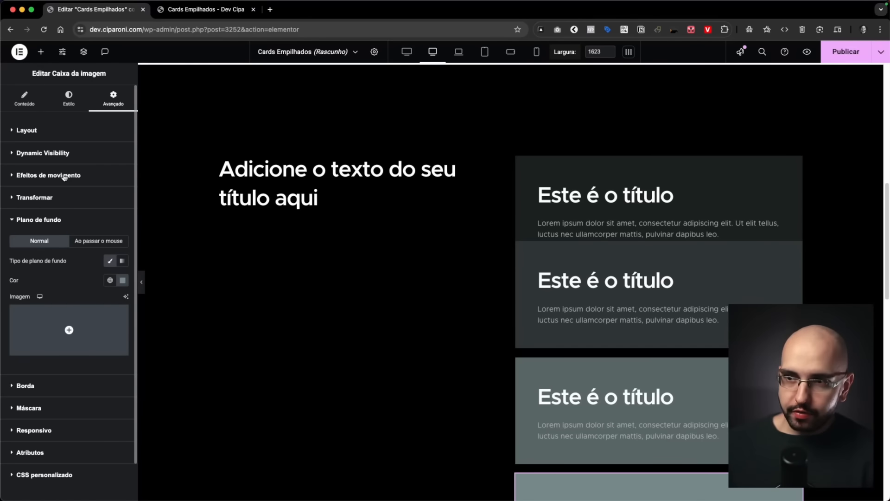
pyautogui.click(64, 176)
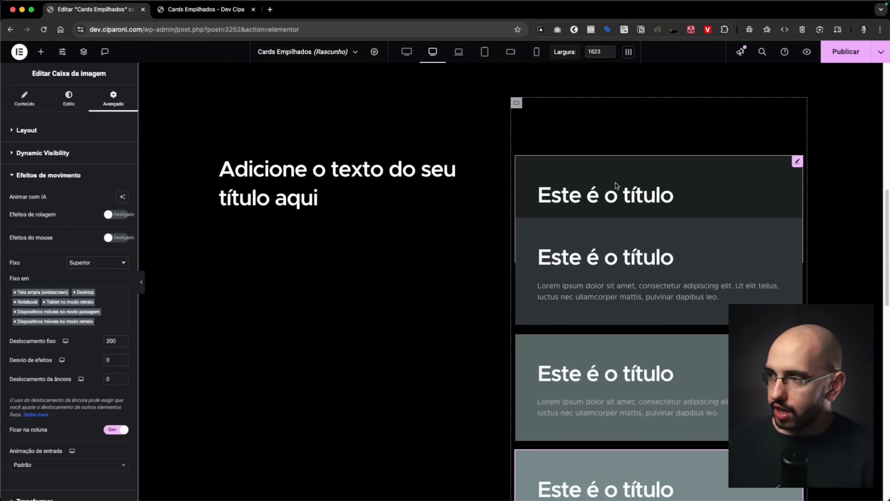
pyautogui.click(627, 251)
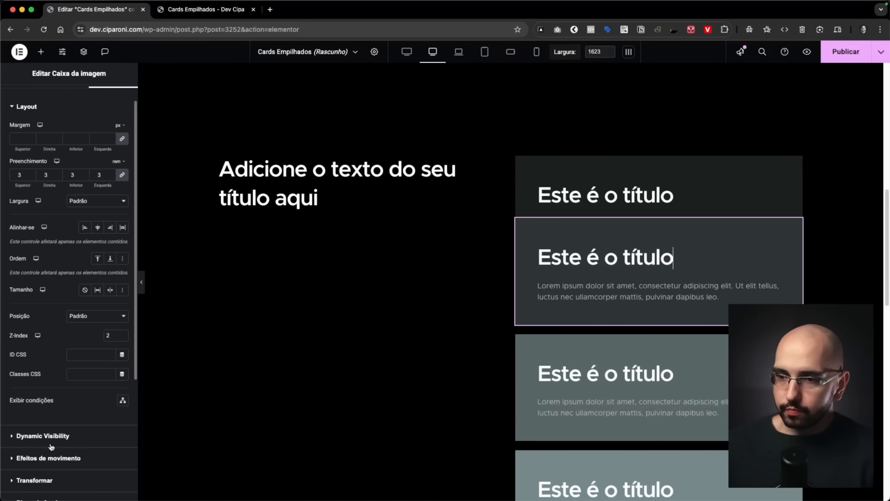
pyautogui.click(49, 458)
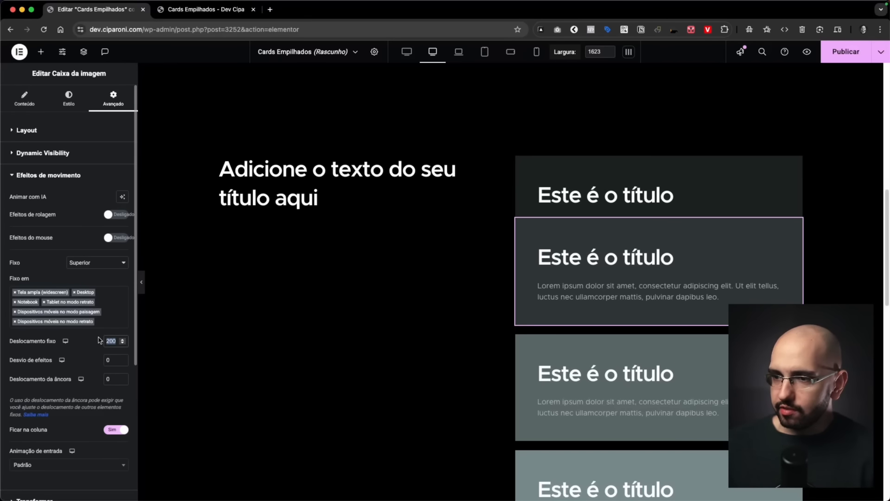
# Step: Set the third card's sticky offset to 400 in its motion effects
pyautogui.click(621, 371)
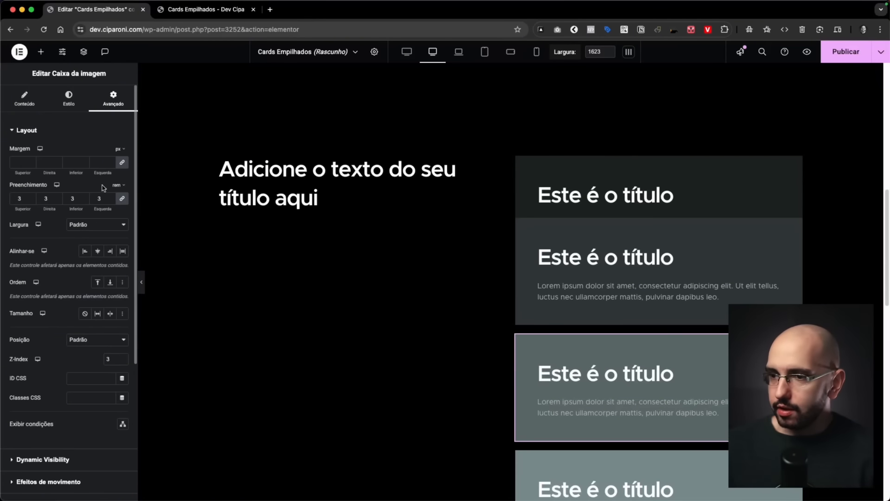
pyautogui.scroll(-5, 63, 377)
pyautogui.click(59, 371)
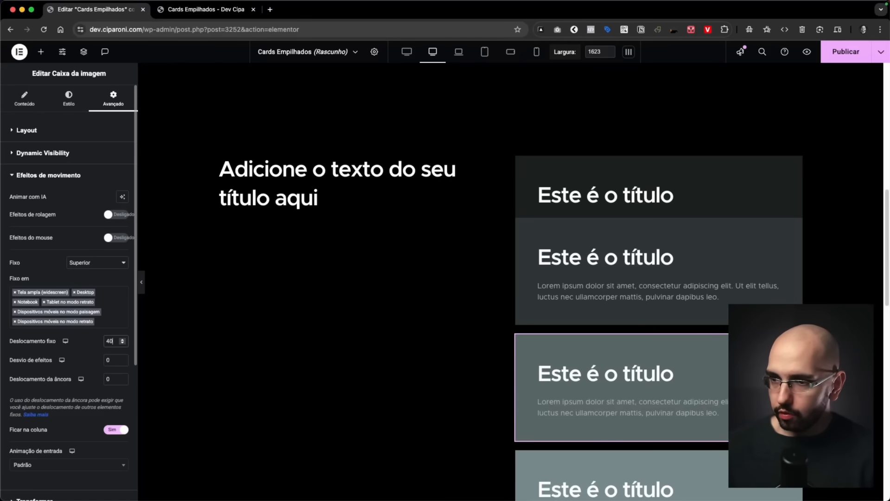
pyautogui.scroll(-1, 299, 282)
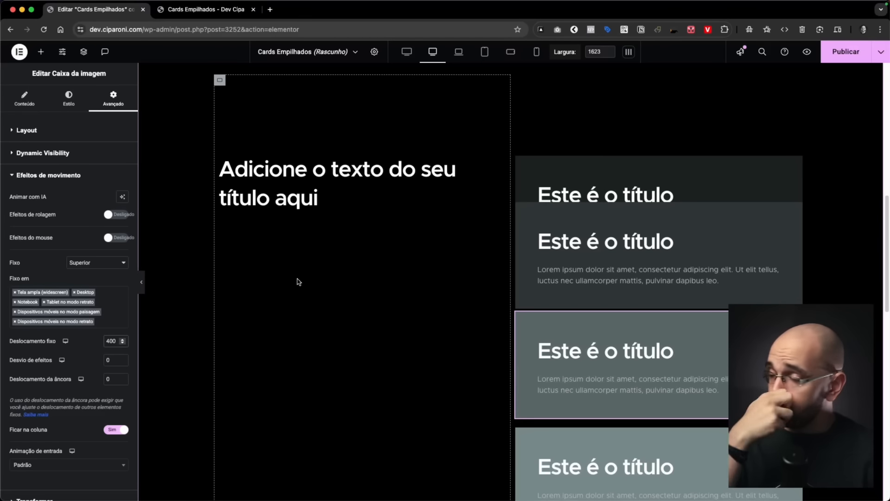
# Step: Preview the page and scroll back and forth through the section to check how the staggered sticky cards stack
pyautogui.click(808, 50)
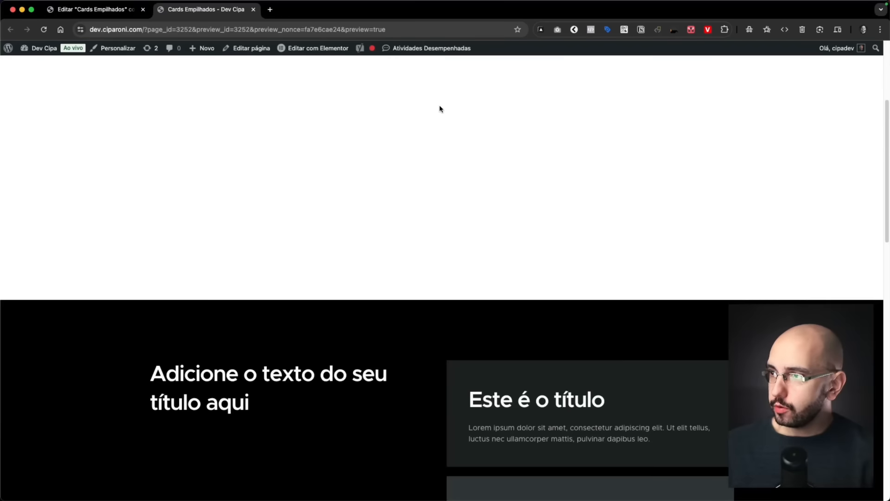
pyautogui.scroll(-5, 440, 109)
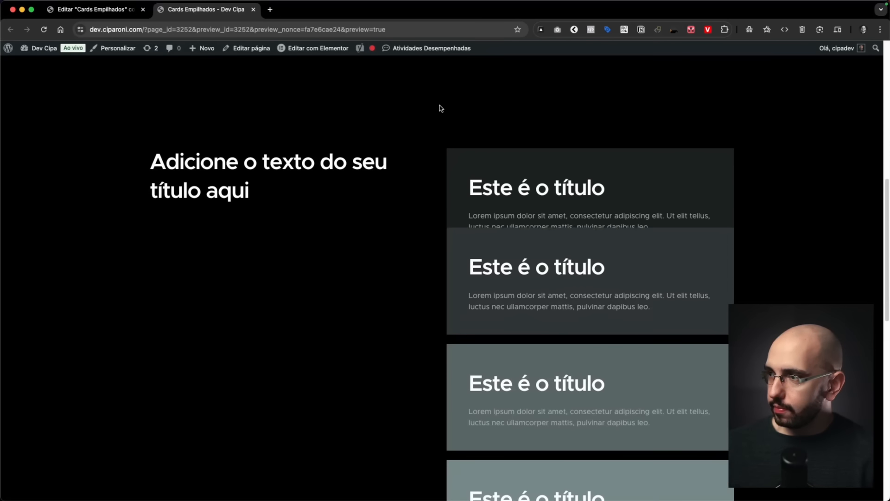
pyautogui.scroll(-5, 441, 108)
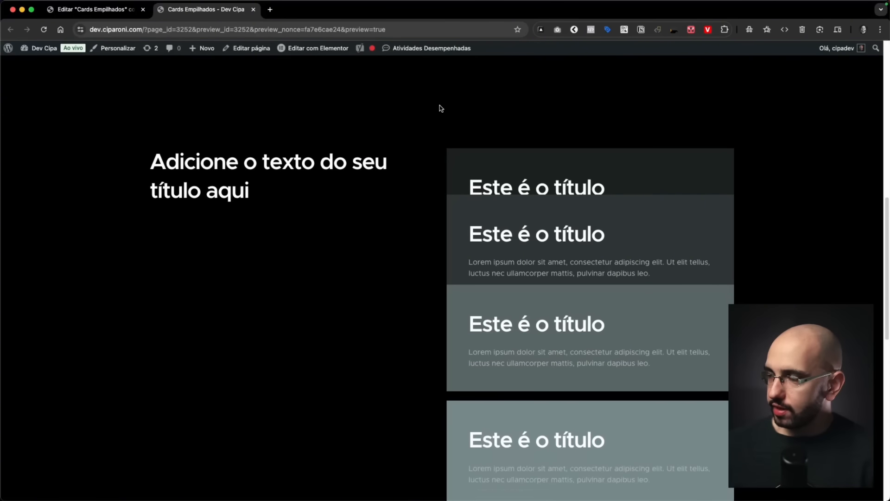
pyautogui.scroll(-3, 468, 135)
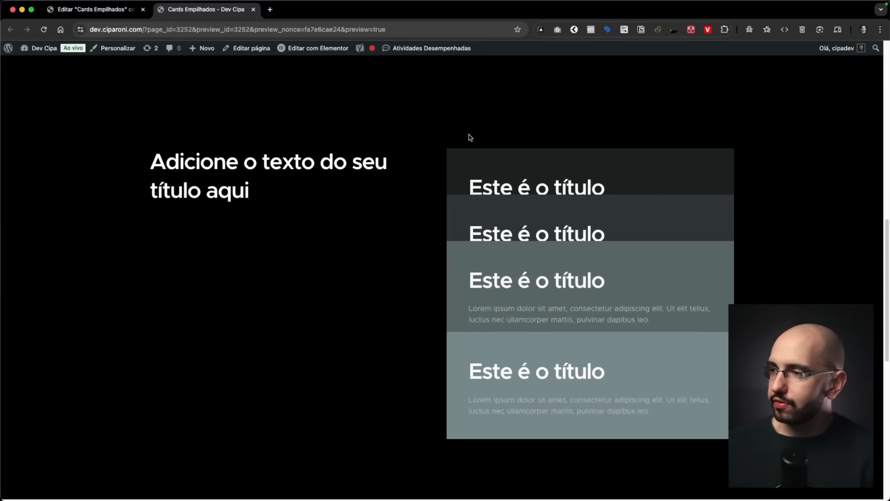
pyautogui.scroll(-6, 469, 135)
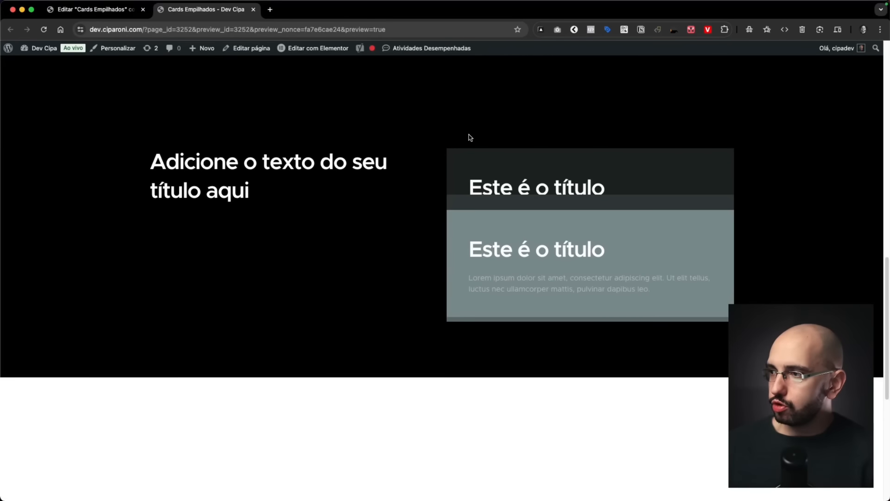
pyautogui.scroll(5, 469, 134)
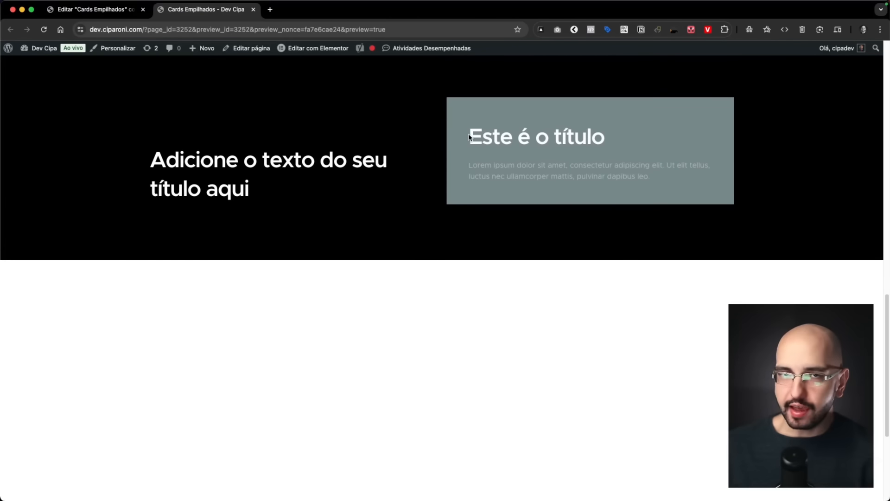
pyautogui.scroll(5, 469, 137)
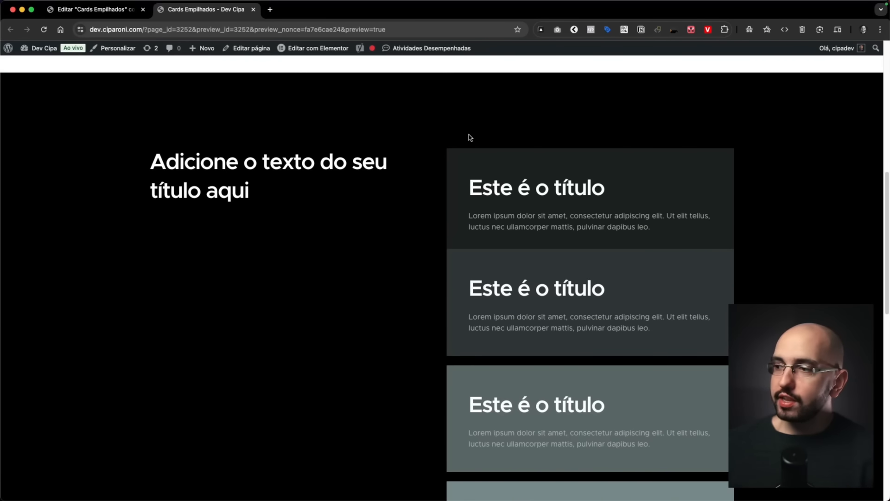
pyautogui.scroll(-5, 469, 137)
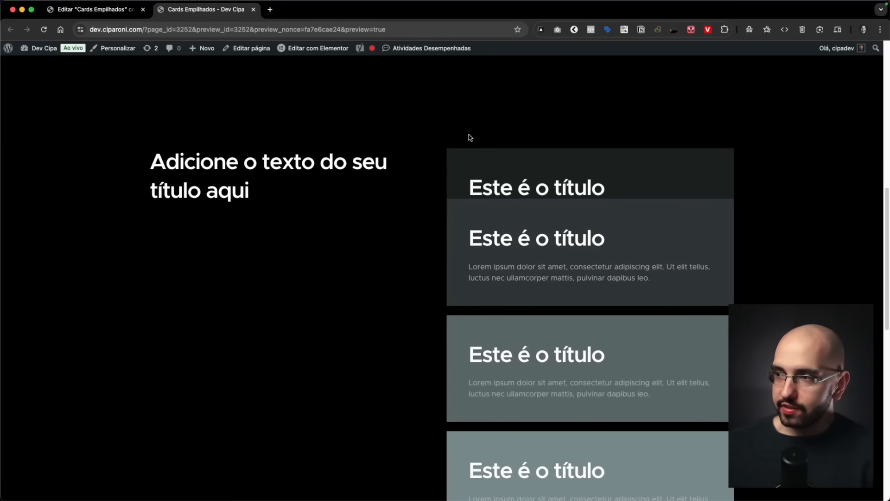
pyautogui.scroll(3, 470, 137)
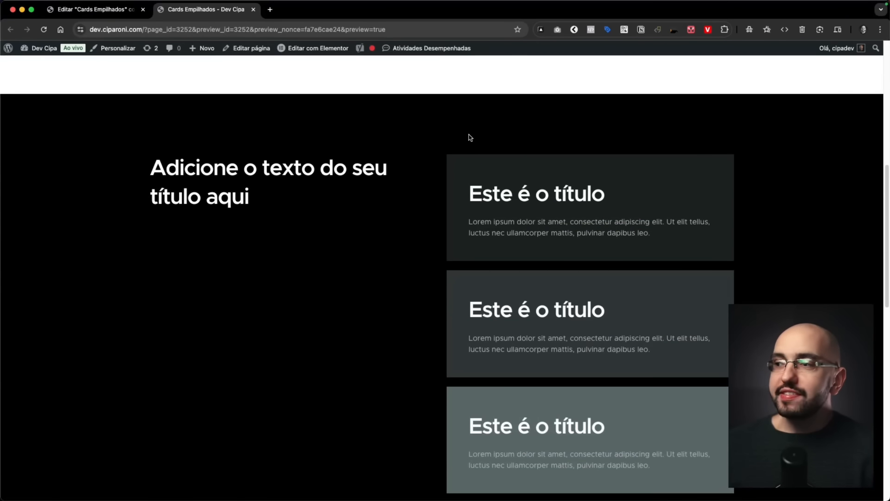
pyautogui.scroll(-3, 470, 138)
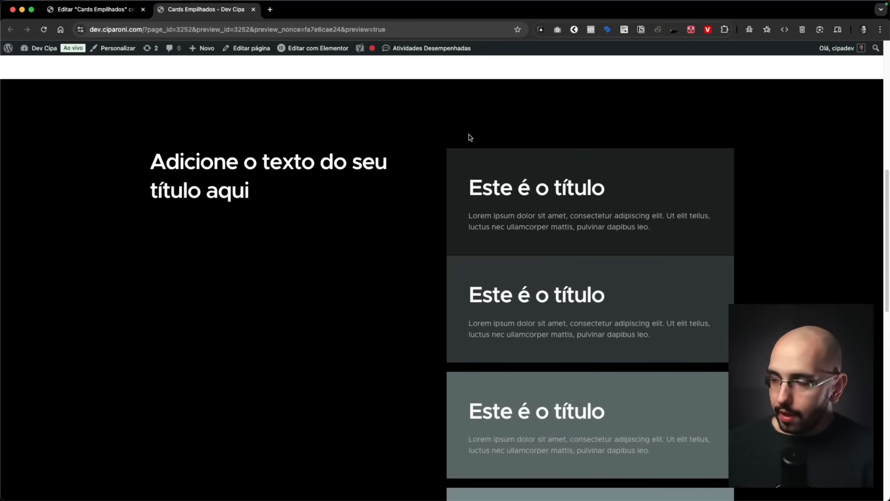
pyautogui.scroll(-3, 470, 138)
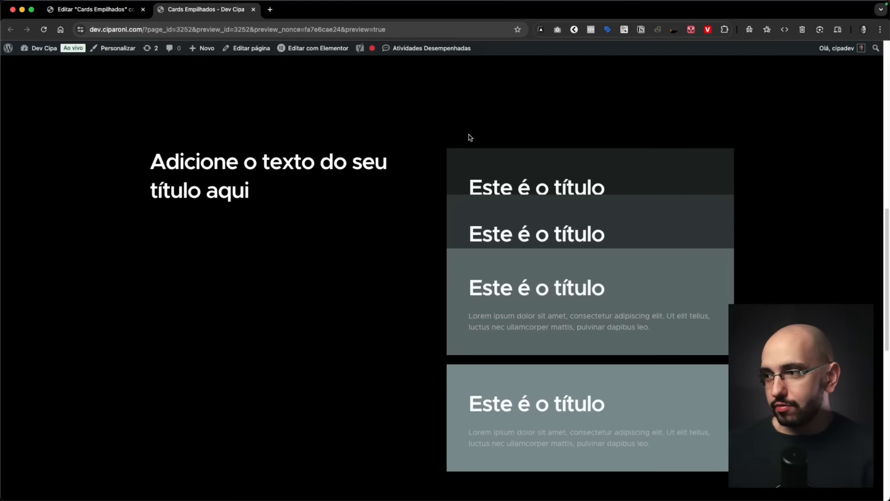
pyautogui.scroll(-2, 470, 137)
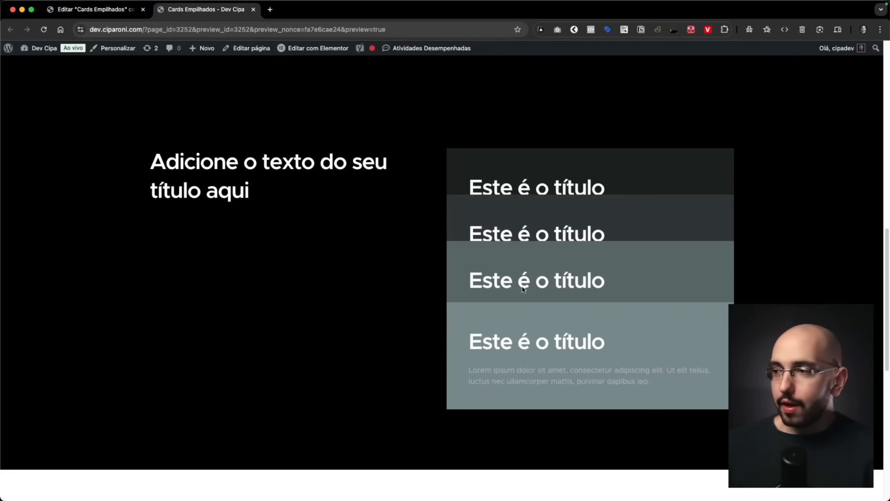
# Step: Scroll the previewed section down and up again to examine how the stacked cards leave the section at its end
pyautogui.scroll(-5, 556, 305)
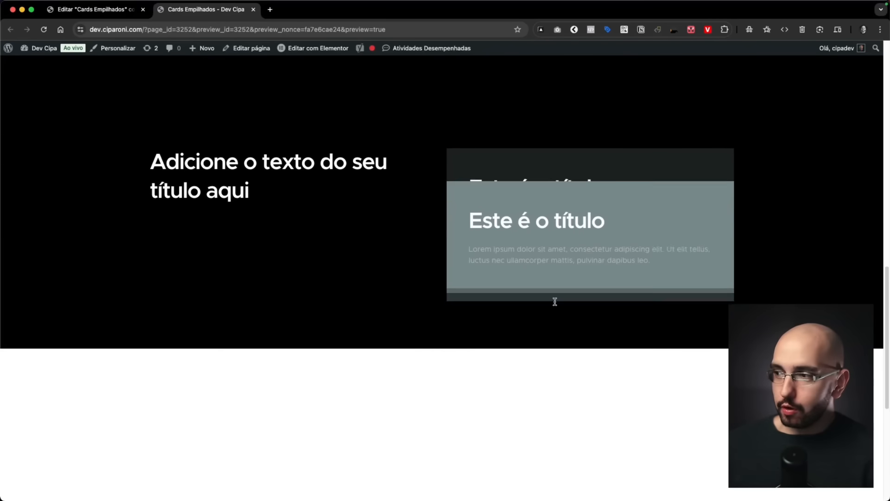
pyautogui.scroll(3, 555, 305)
pyautogui.scroll(6, 532, 291)
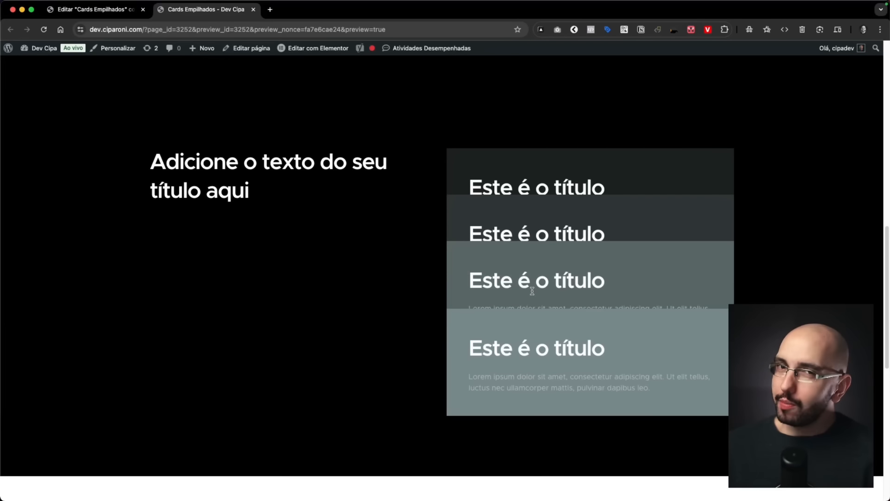
pyautogui.scroll(1, 422, 187)
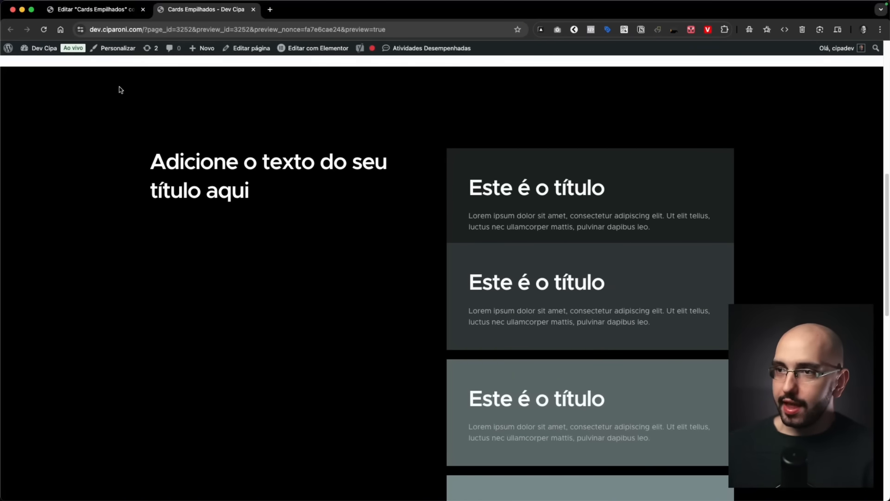
# Step: Return to the Elementor editor and lengthen the second card's description to three copies of its Lorem ipsum text
pyautogui.click(108, 12)
pyautogui.click(686, 253)
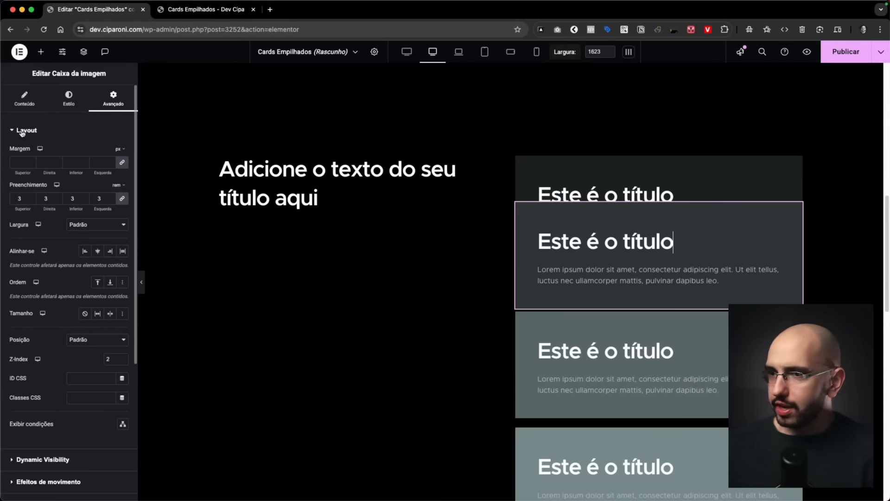
pyautogui.click(23, 98)
pyautogui.moveTo(107, 272); pyautogui.dragTo(2, 236)
pyautogui.press('super+c')
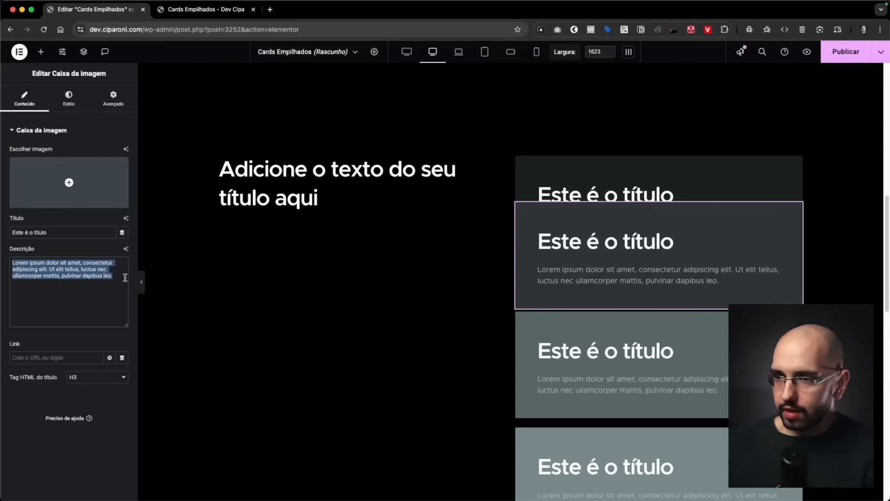
pyautogui.click(120, 279)
pyautogui.press('super+v')
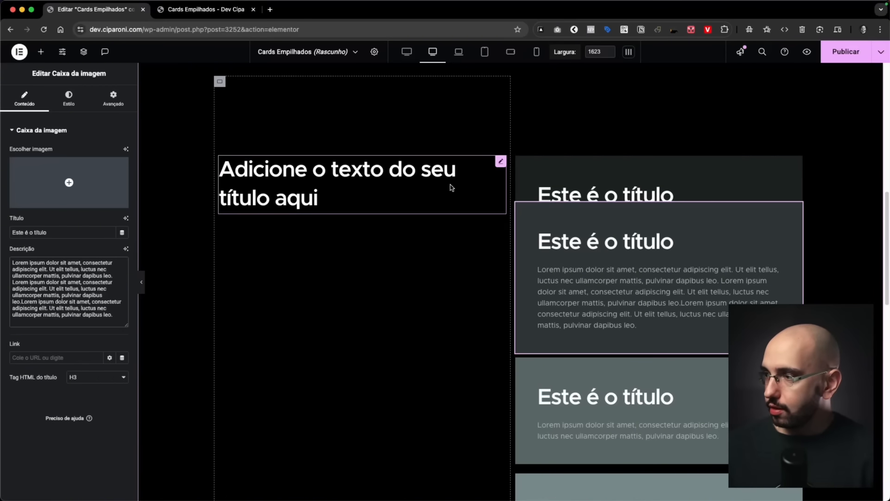
# Step: Examine how the cards stack and leave the section on scrolling when the second card is taller than the others
pyautogui.scroll(3, 452, 188)
pyautogui.scroll(-1, 452, 188)
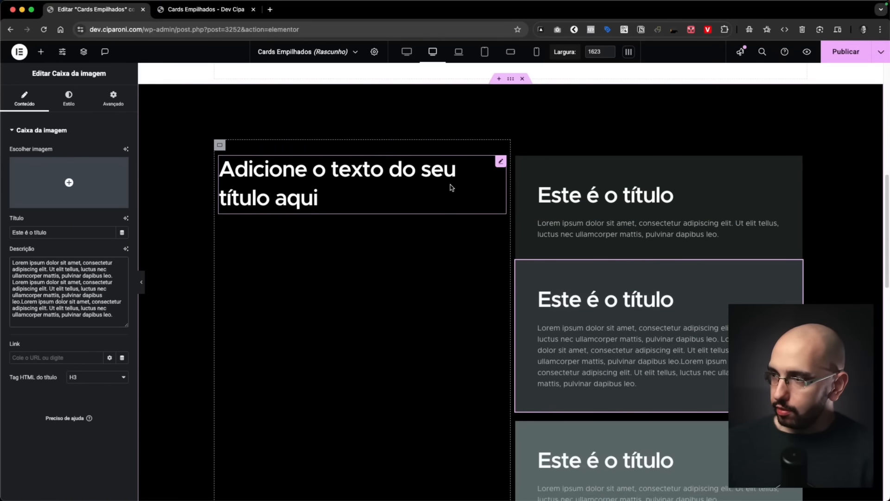
pyautogui.scroll(-2, 452, 188)
pyautogui.scroll(-3, 452, 188)
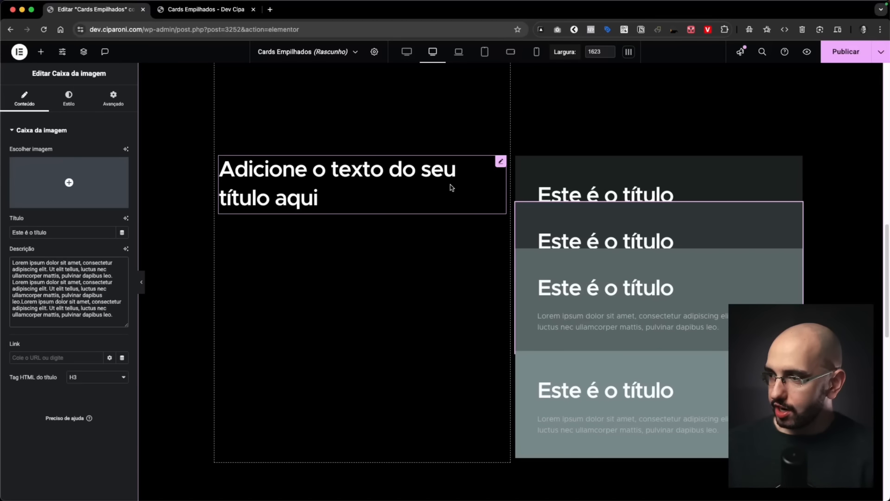
pyautogui.scroll(-1, 453, 188)
pyautogui.scroll(-2, 452, 187)
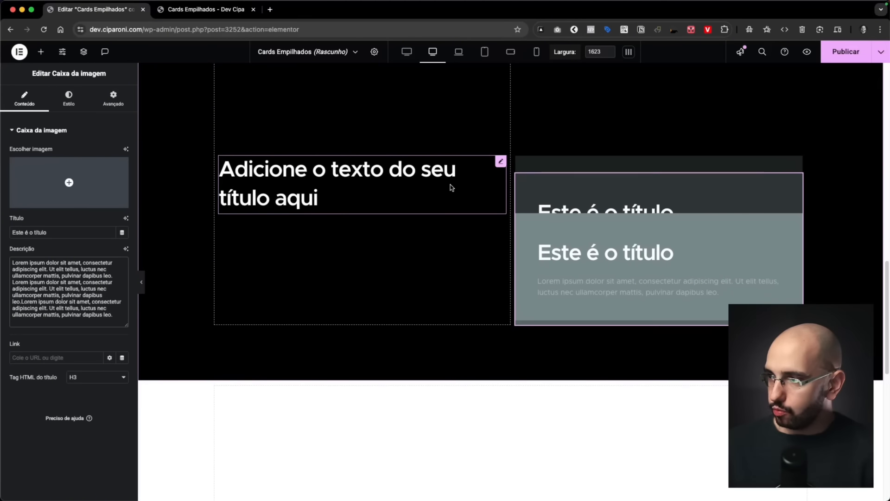
pyautogui.scroll(-2, 598, 215)
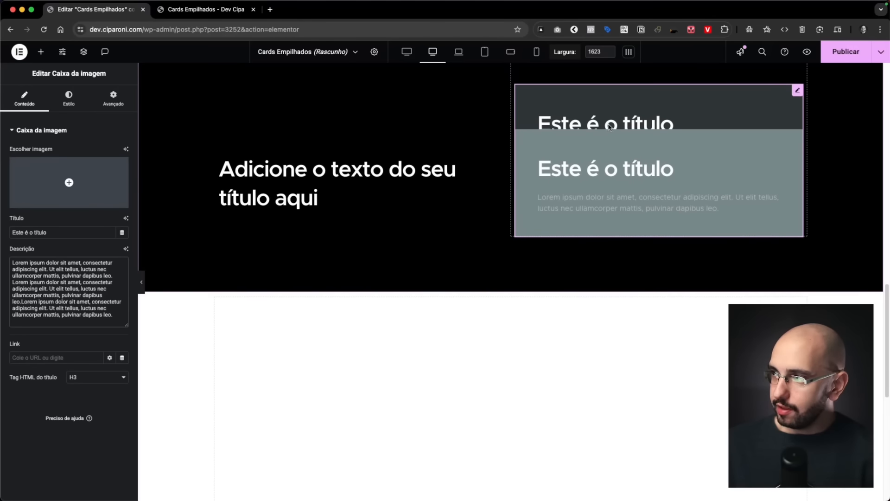
pyautogui.scroll(5, 621, 158)
pyautogui.scroll(3, 635, 172)
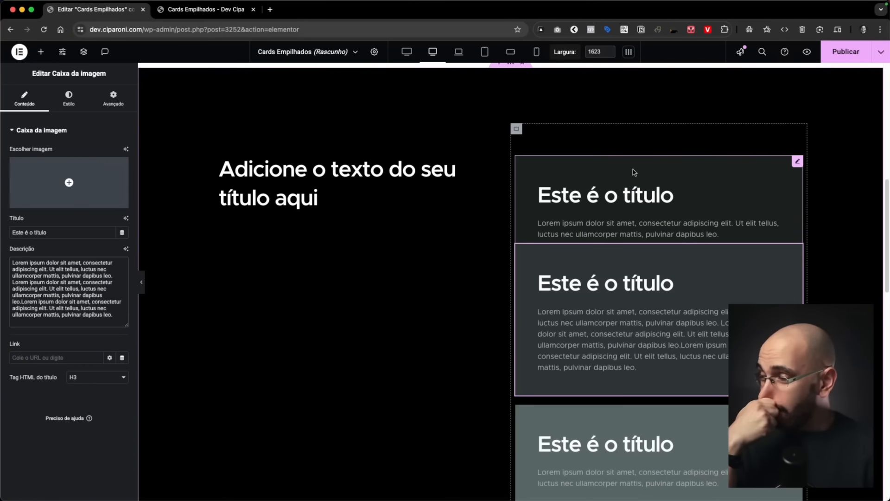
pyautogui.scroll(-5, 634, 173)
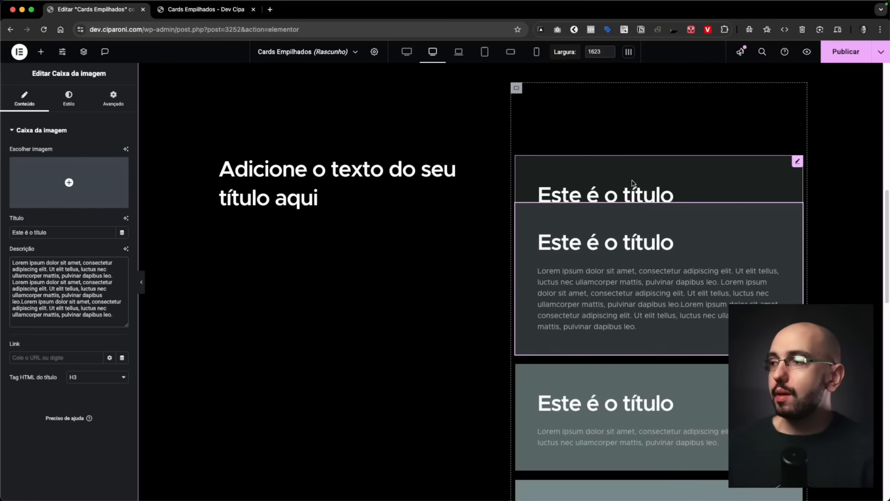
pyautogui.scroll(-3, 659, 320)
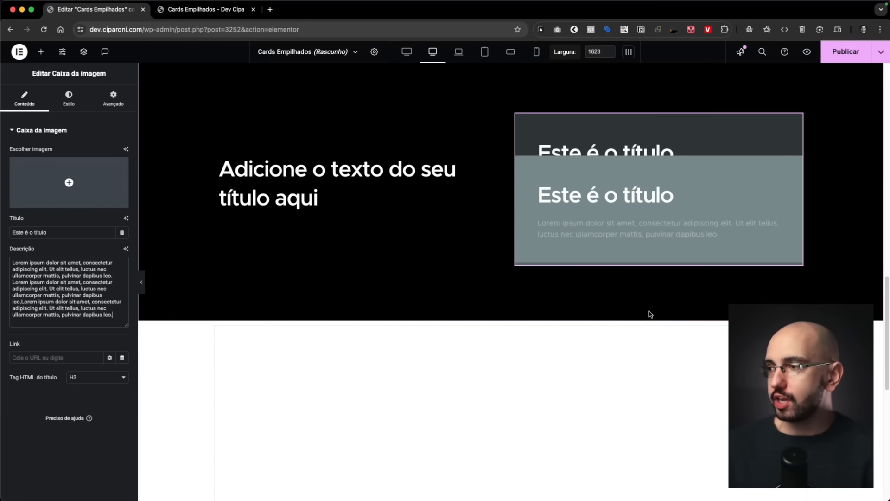
pyautogui.scroll(8, 648, 312)
# Step: Delete the extra Lorem ipsum copies from the second card's description, leaving one
pyautogui.click(661, 245)
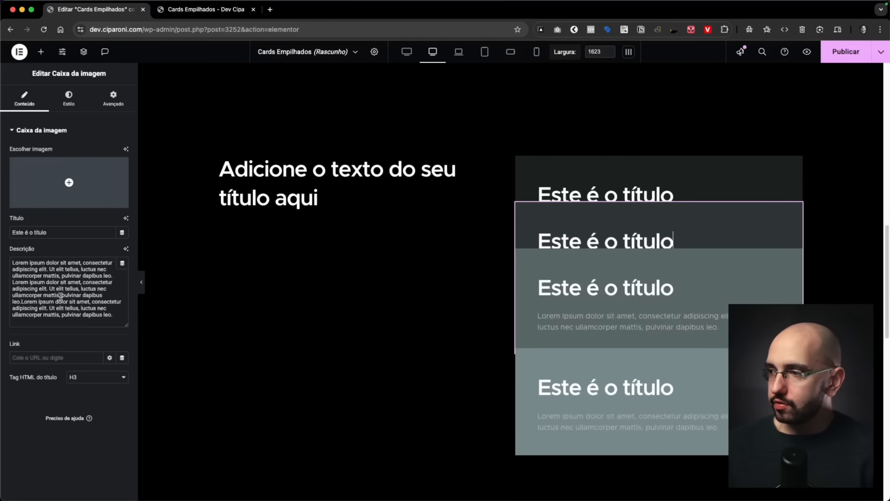
pyautogui.moveTo(107, 316); pyautogui.dragTo(31, 293)
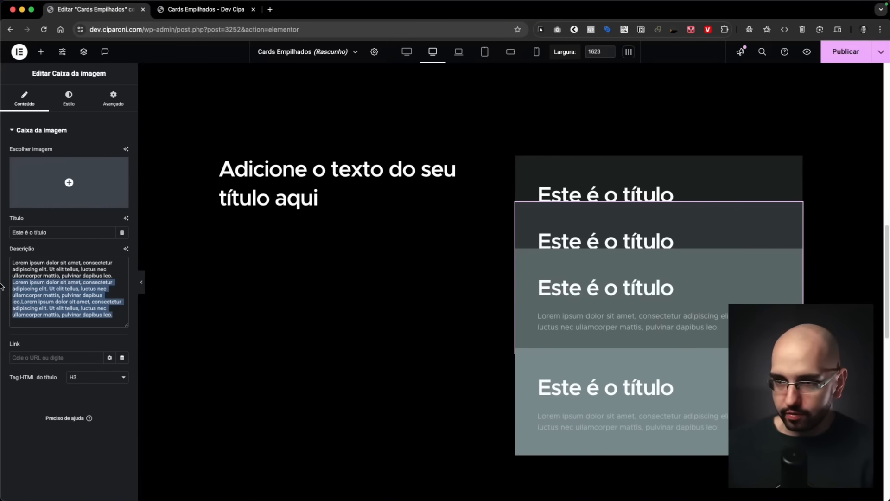
pyautogui.press('BackSpace')
# Step: Lengthen the fourth card's description to three copies of its Lorem ipsum text
pyautogui.click(676, 354)
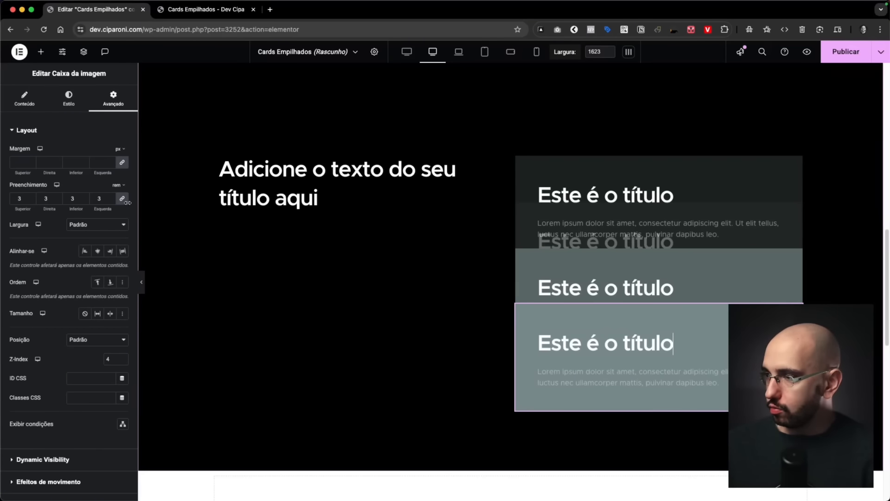
pyautogui.click(25, 100)
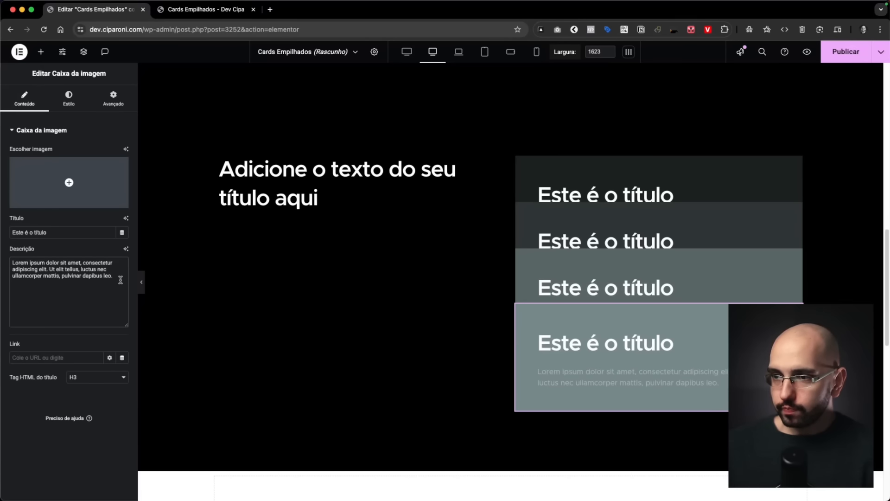
pyautogui.write('Lorem ipsum dolor sit amet, consectetur adipiscing elit. Ut elit tellus, luctus nec ullamcorper mattis, pulvinar dapibus leo.Lorem ipsum dolor sit amet, consectetur adipiscing elit. Ut elit tellus, luctus nec ullamcorper mattis, pulvinar dapibus leo.')
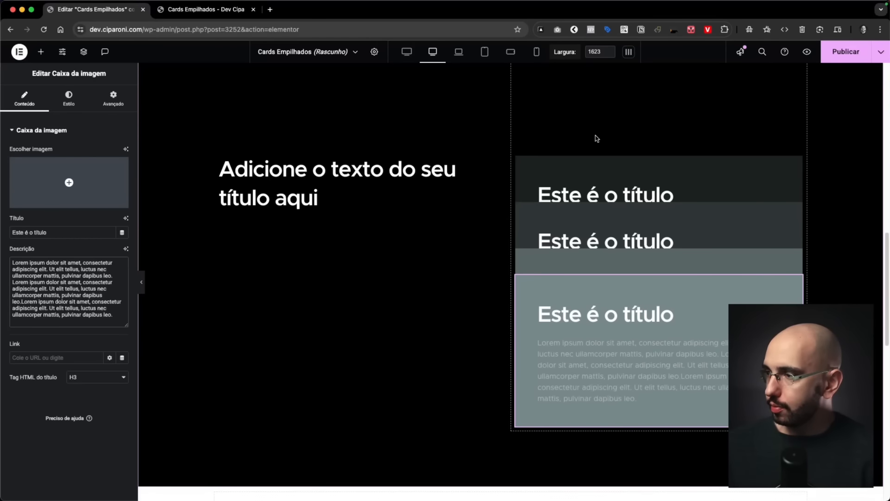
# Step: Examine how the stack behaves on scrolling when only the fourth card is taller
pyautogui.scroll(-5, 597, 139)
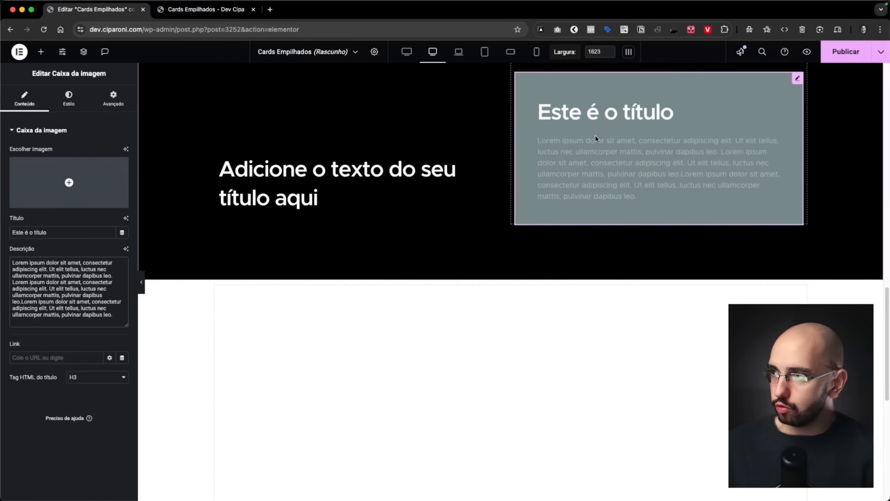
pyautogui.scroll(5, 596, 139)
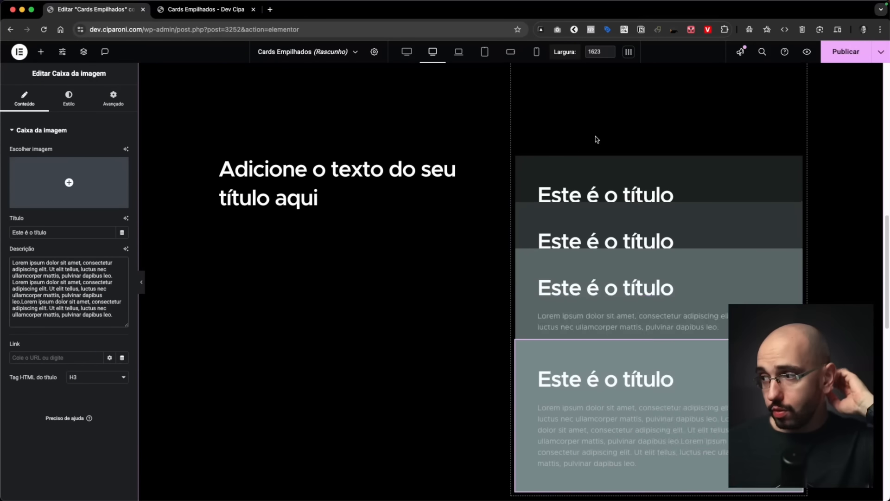
pyautogui.scroll(3, 596, 140)
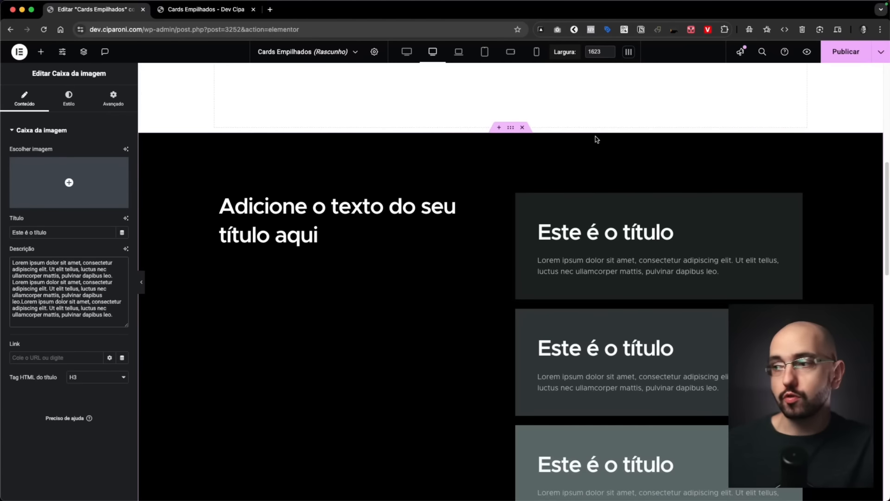
pyautogui.scroll(-4, 605, 167)
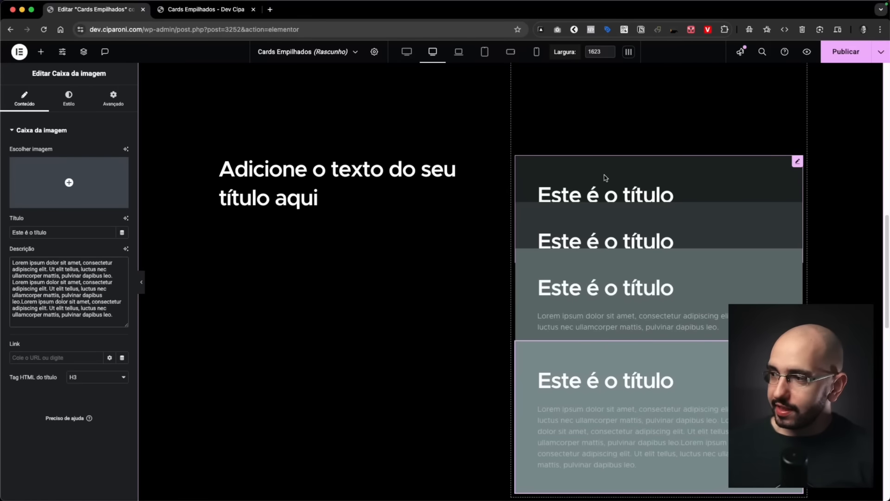
pyautogui.scroll(4, 605, 178)
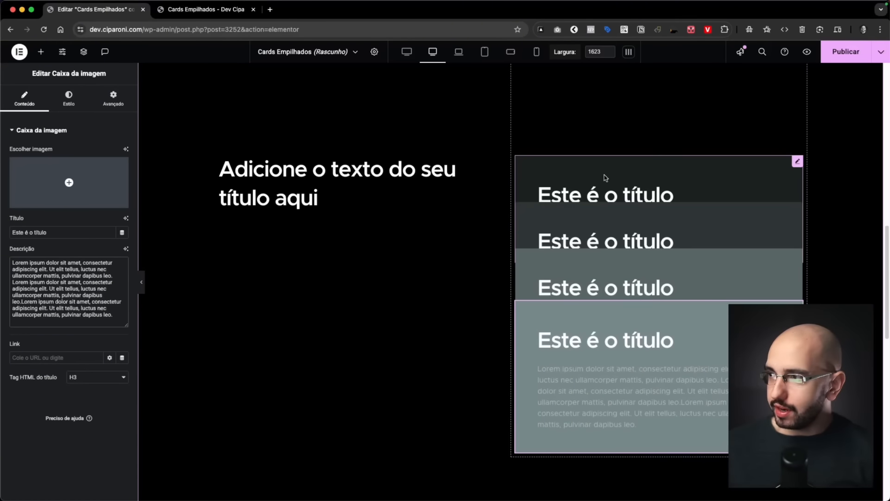
pyautogui.scroll(-2, 548, 200)
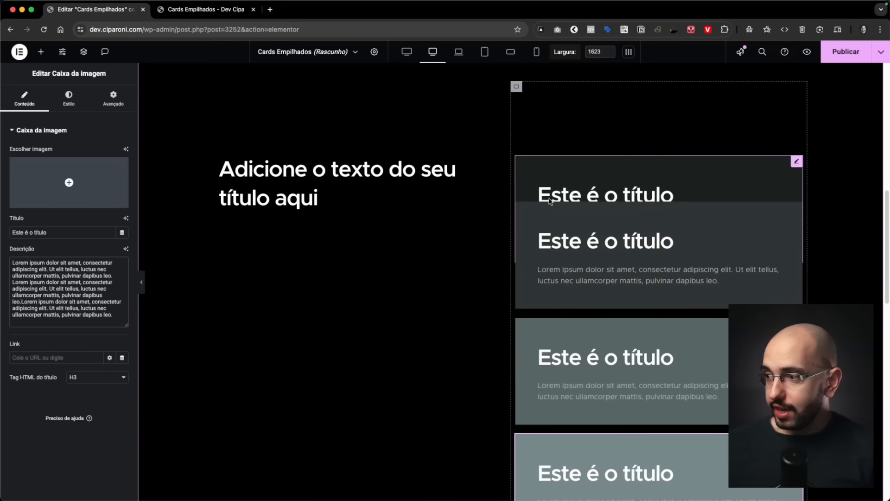
# Step: Undo the extra text in the fourth card's description and recheck how the cards stack
pyautogui.press('super+z')
pyautogui.press('super+z')
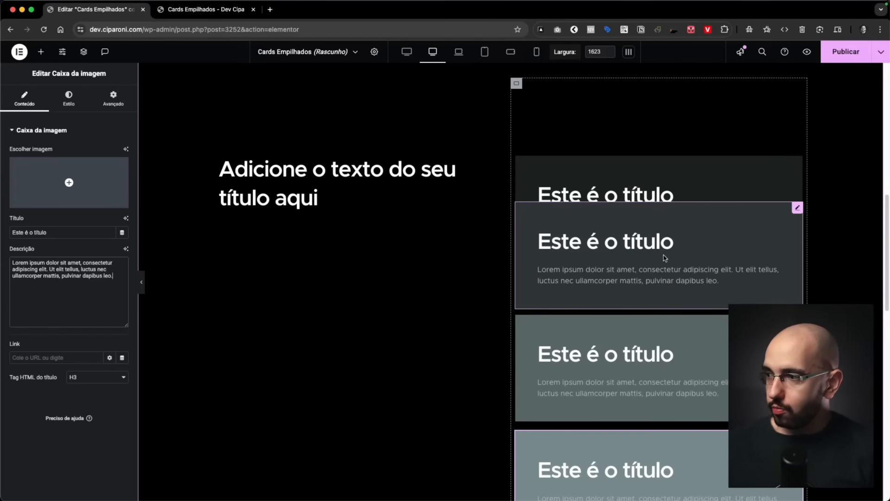
pyautogui.scroll(-3, 661, 254)
pyautogui.scroll(4, 668, 264)
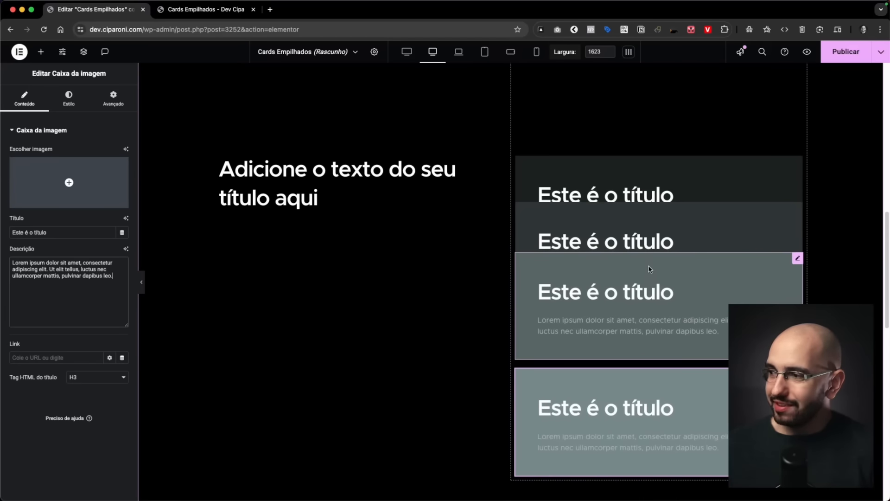
# Step: Paste the Lorem ipsum text two more times into the second card's description
pyautogui.click(104, 284)
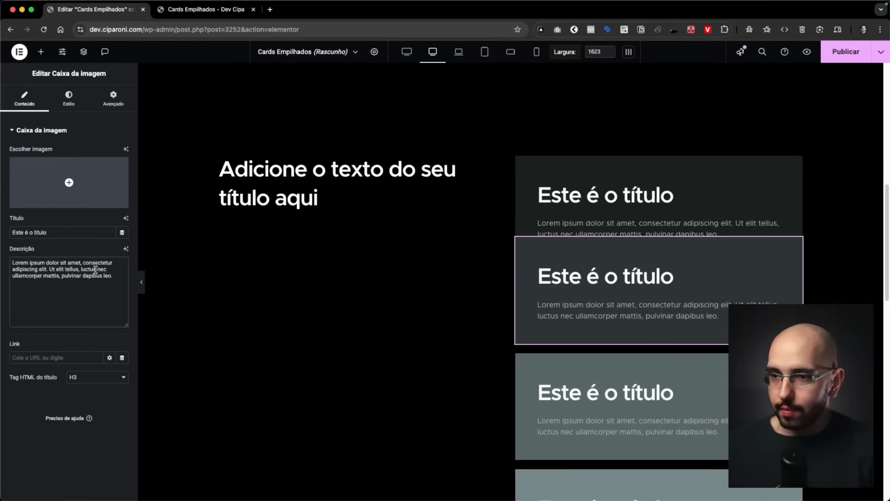
pyautogui.press('super+v')
pyautogui.press('super+v')
# Step: Match the second card's sticky offset to the first card's by setting it to 200 in its motion effects
pyautogui.click(735, 217)
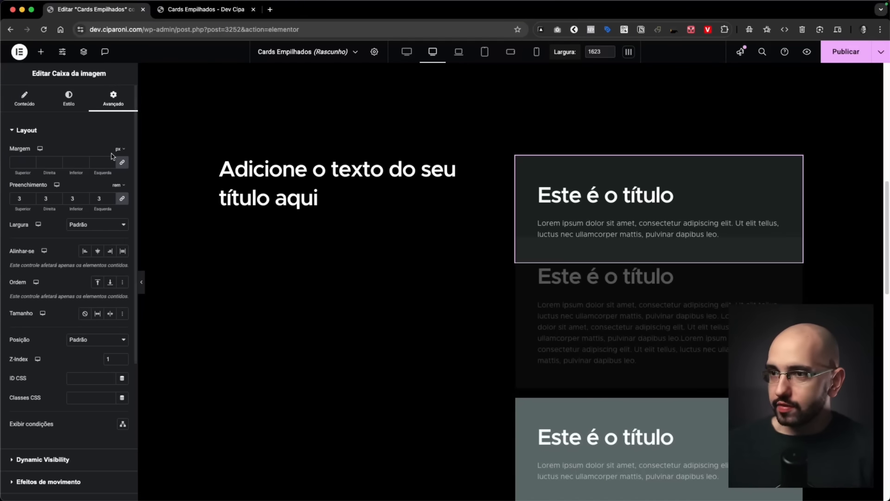
pyautogui.scroll(-3, 79, 278)
pyautogui.click(54, 378)
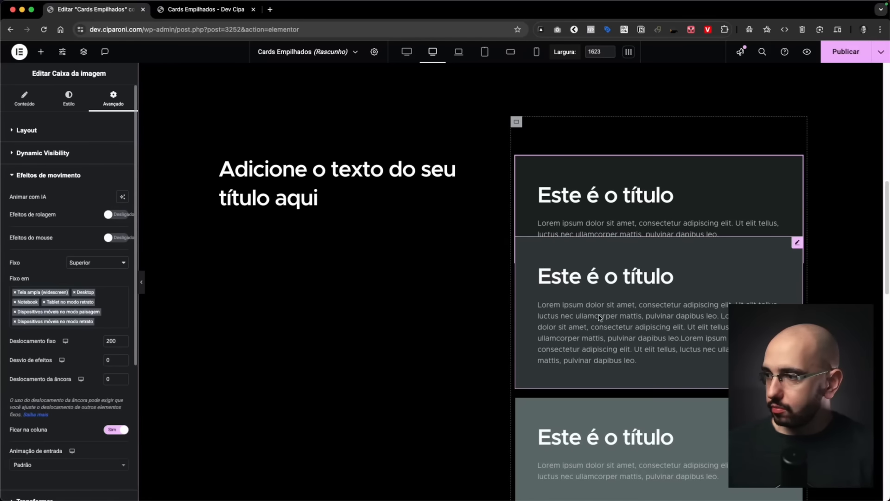
pyautogui.click(795, 241)
pyautogui.click(113, 99)
pyautogui.scroll(-2, 55, 358)
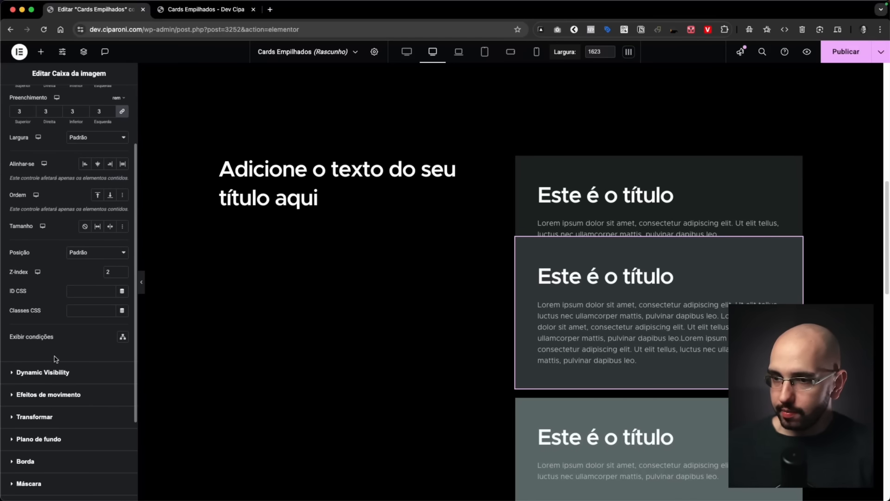
pyautogui.click(58, 393)
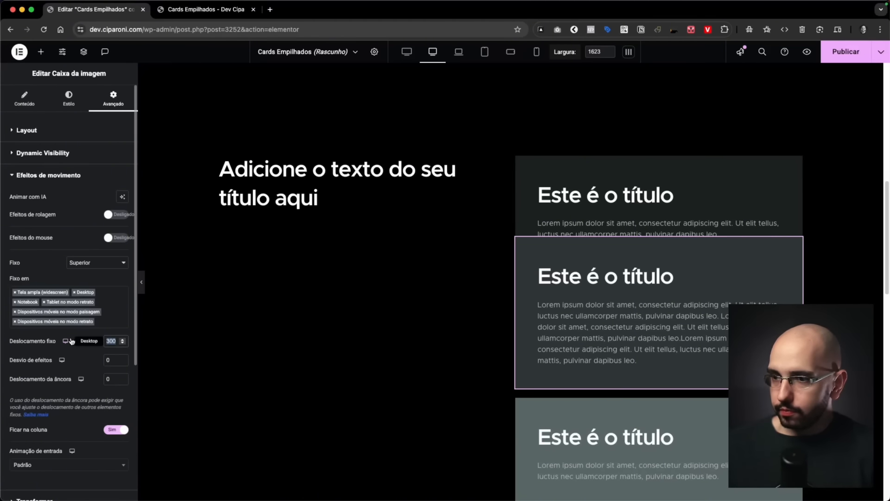
# Step: Set the third card's sticky offset to 200 in its motion effects and check how it overlaps the second card
pyautogui.scroll(-2, 558, 312)
pyautogui.click(610, 328)
pyautogui.click(112, 99)
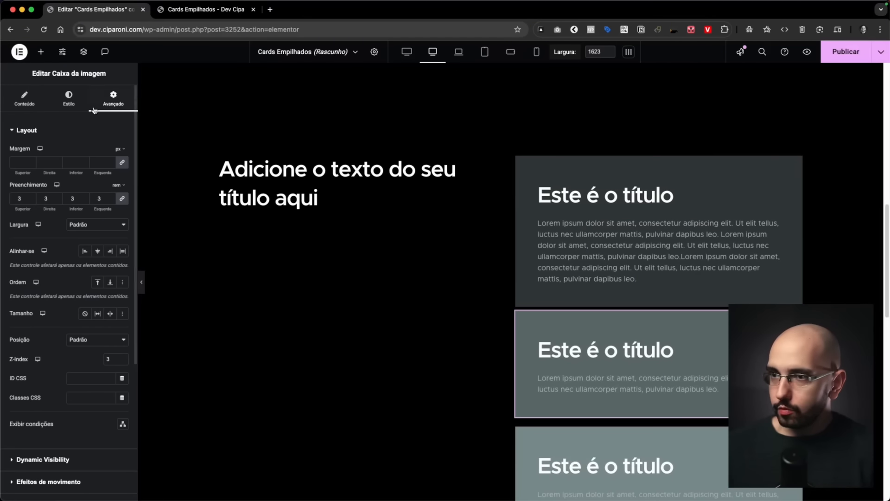
pyautogui.scroll(-3, 47, 327)
pyautogui.click(54, 356)
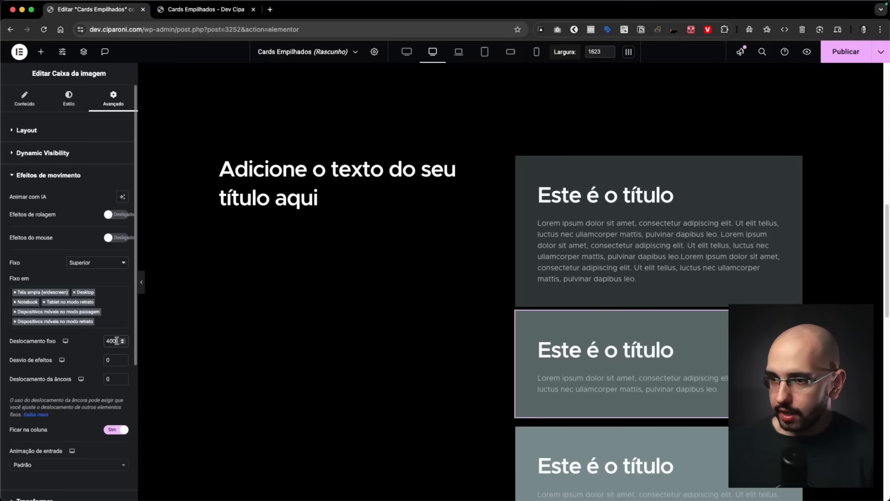
pyautogui.scroll(-3, 413, 316)
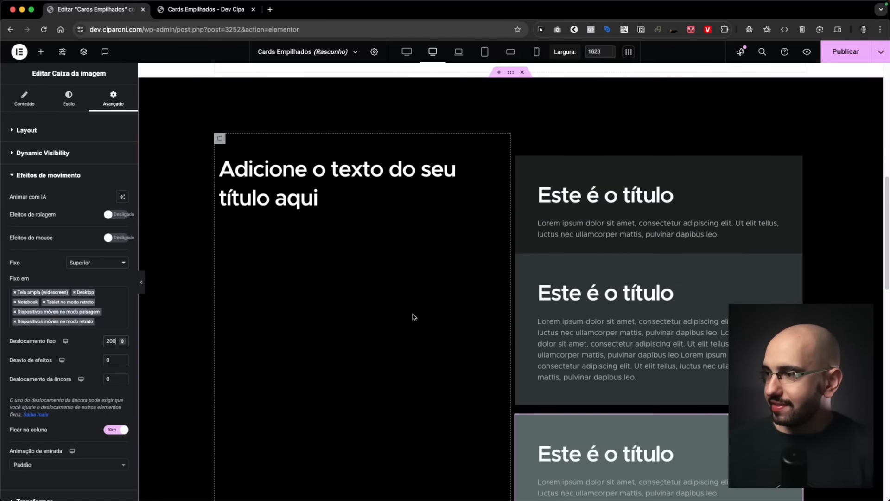
pyautogui.scroll(-5, 413, 317)
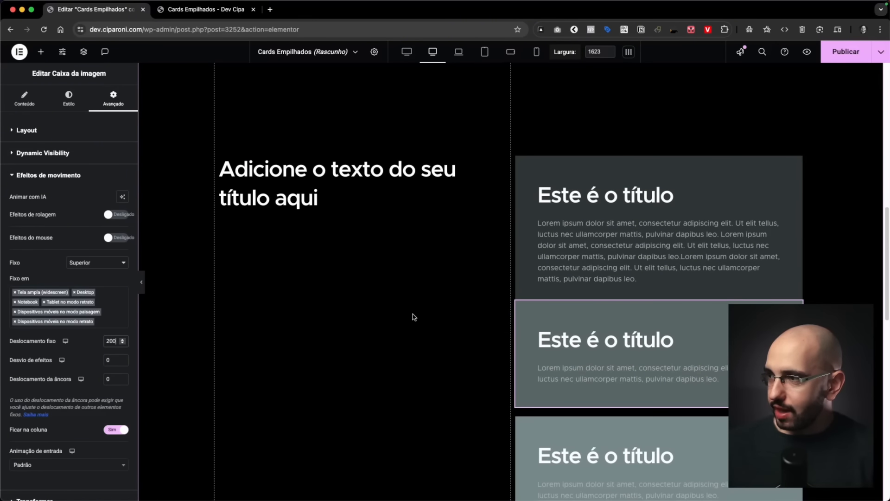
# Step: Check how the cards cover each other on scroll, first in the editor and then in the refreshed page preview
pyautogui.scroll(-2, 413, 315)
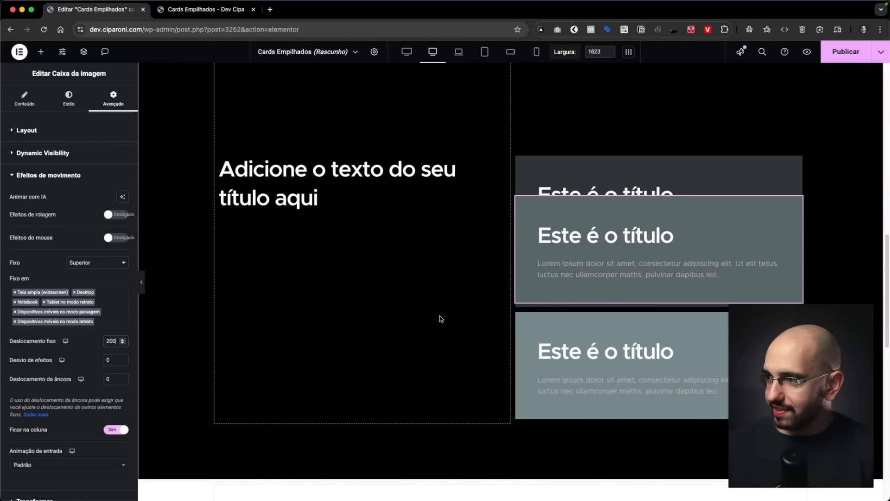
pyautogui.scroll(-5, 570, 308)
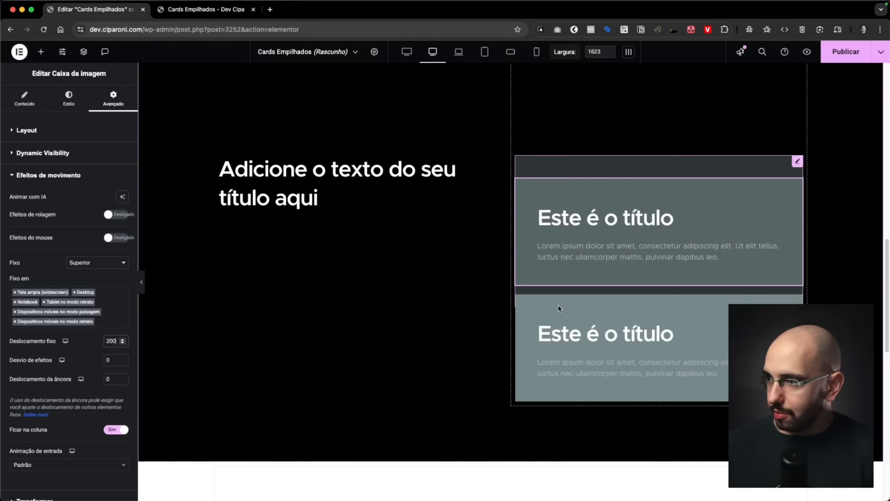
pyautogui.scroll(-3, 559, 306)
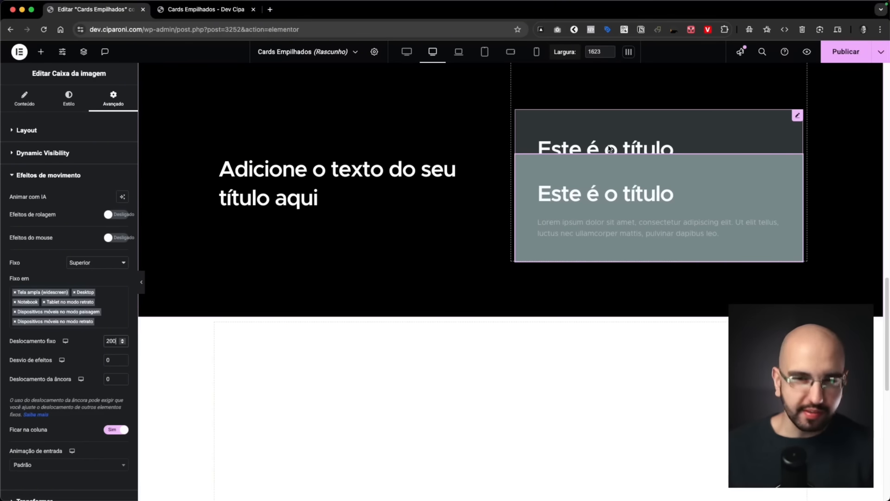
pyautogui.scroll(10, 601, 148)
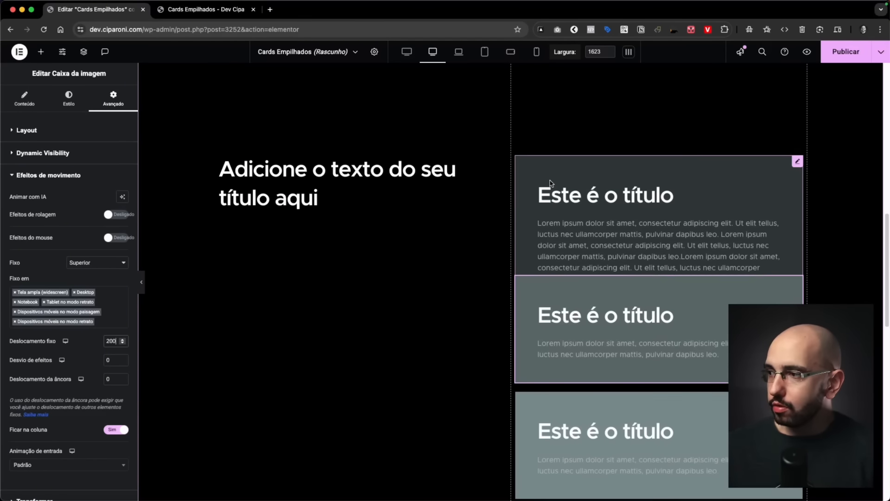
pyautogui.scroll(-3, 552, 185)
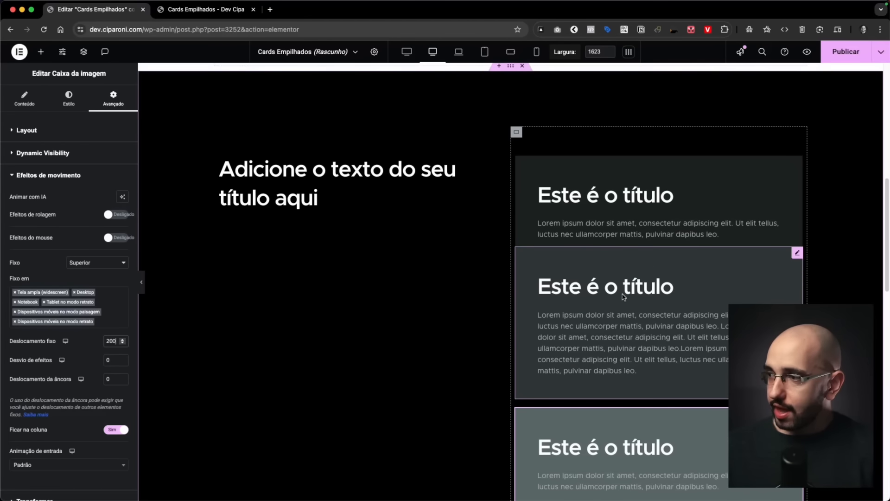
pyautogui.scroll(2, 696, 312)
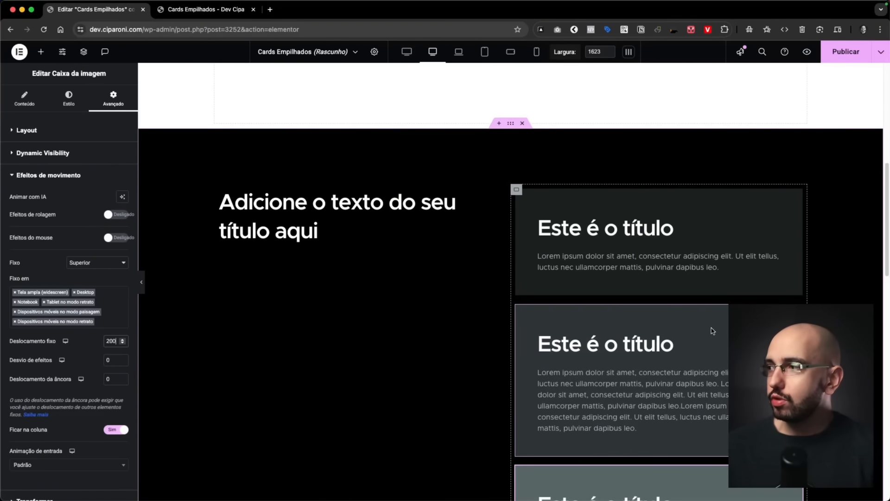
pyautogui.click(809, 52)
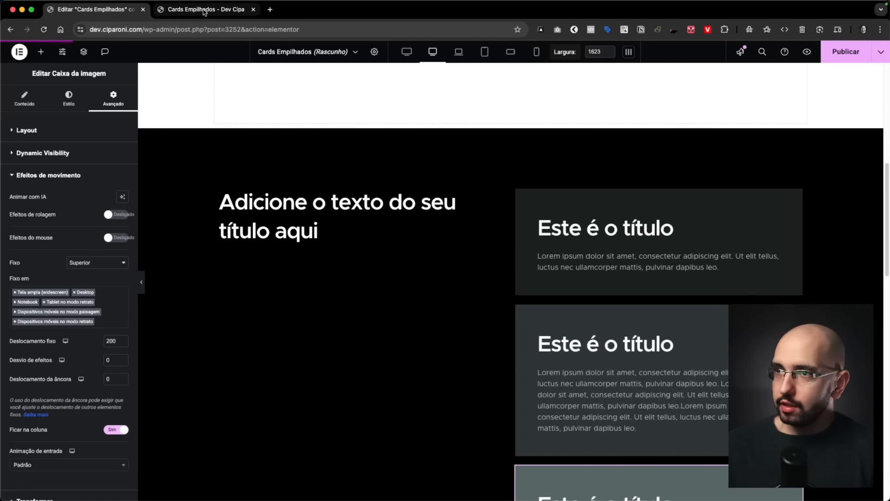
pyautogui.click(204, 9)
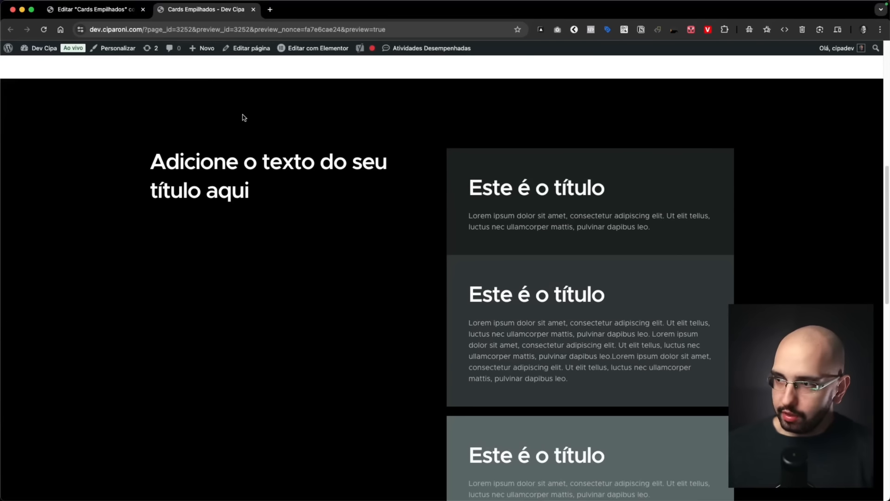
pyautogui.scroll(-1, 248, 121)
pyautogui.scroll(1, 248, 120)
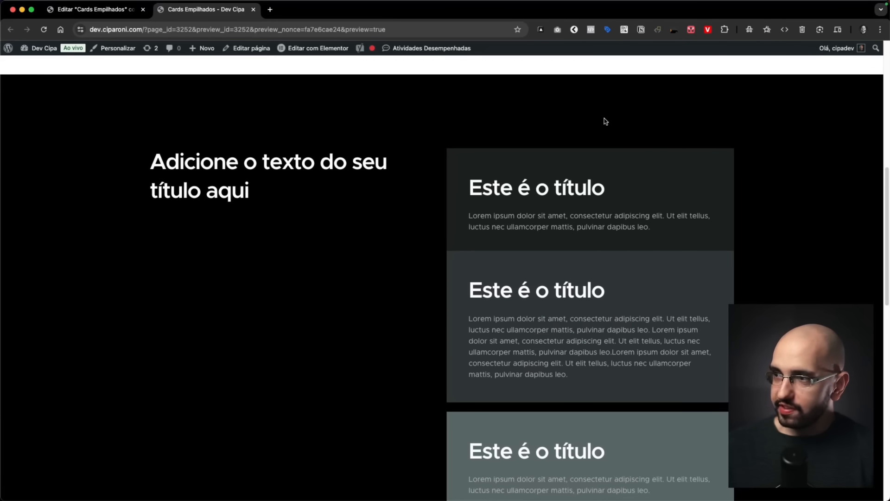
# Step: Inspect the size of the page elements in the desktop-width preview with the browser's developer tools
pyautogui.press('super+alt+i')
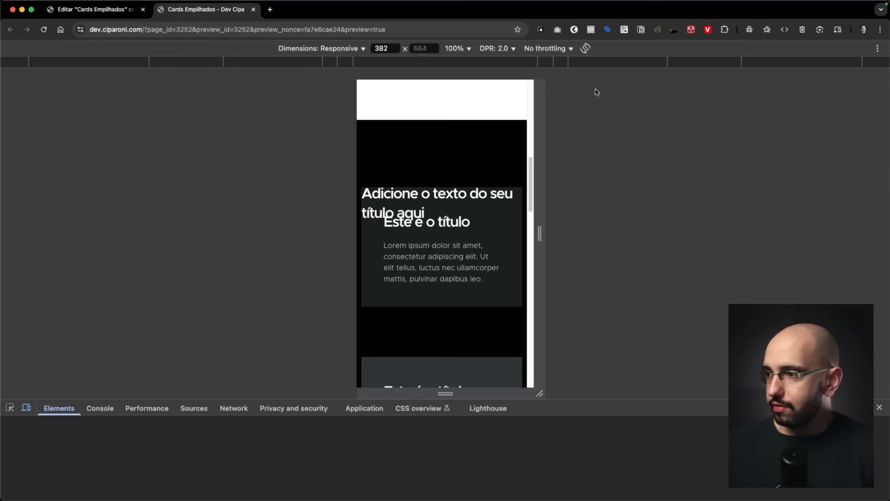
pyautogui.click(26, 407)
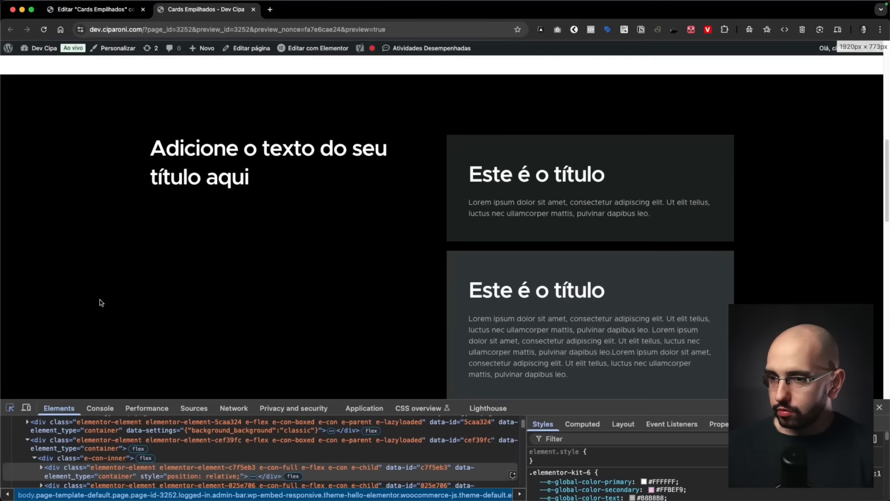
pyautogui.click(9, 408)
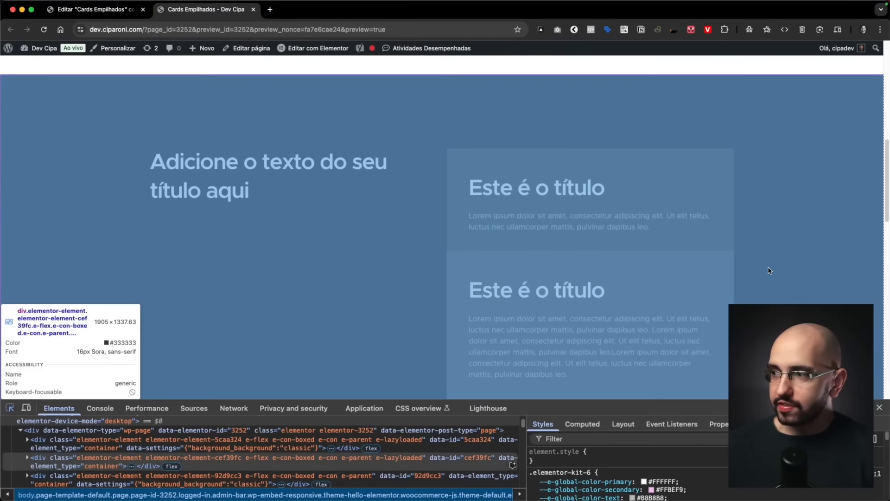
pyautogui.click(768, 271)
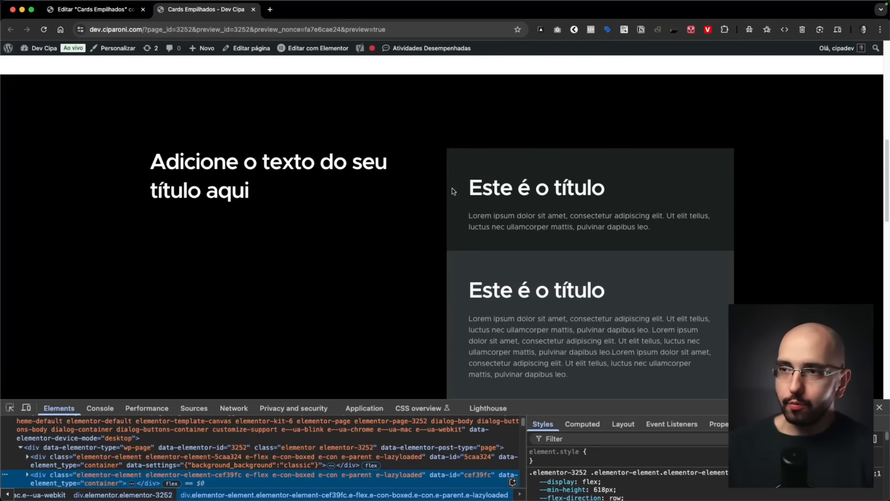
pyautogui.scroll(-1, 457, 195)
# Step: Back in the Elementor editor, give the first card a custom CSS rule on selector with min-height: 326px and check its effect on the stack
pyautogui.click(95, 9)
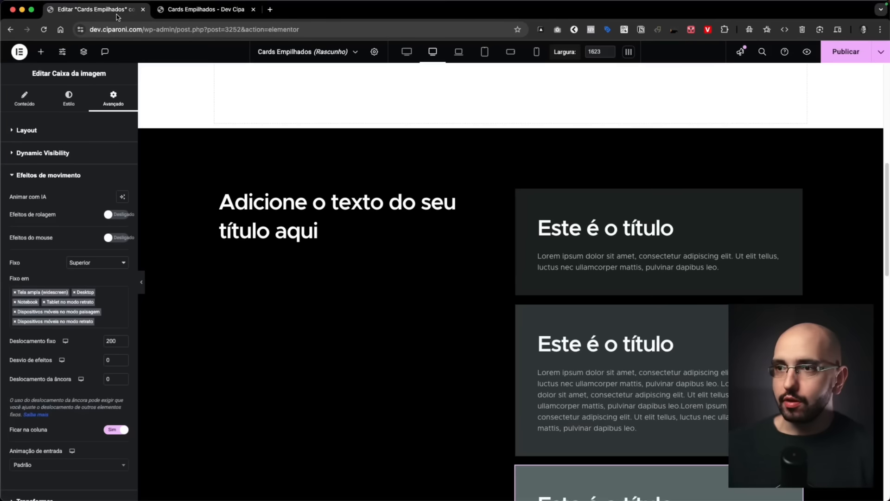
pyautogui.click(773, 239)
pyautogui.scroll(-5, 41, 425)
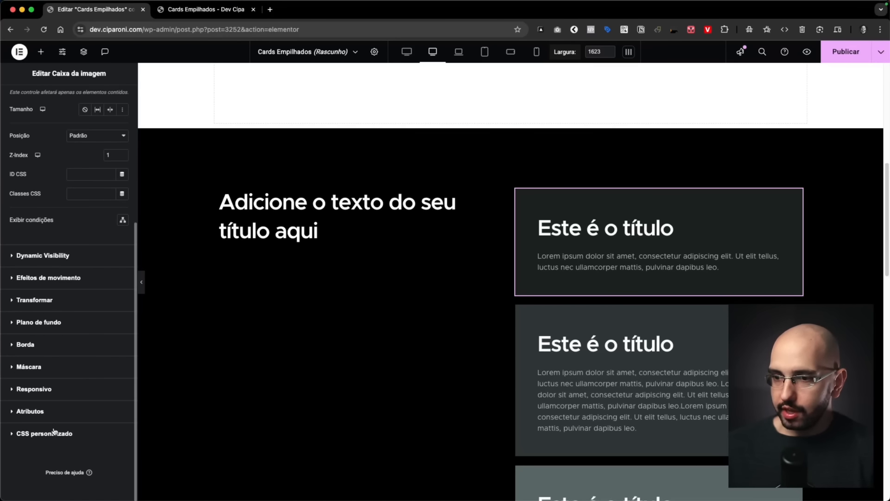
pyautogui.click(54, 432)
pyautogui.write('selector')
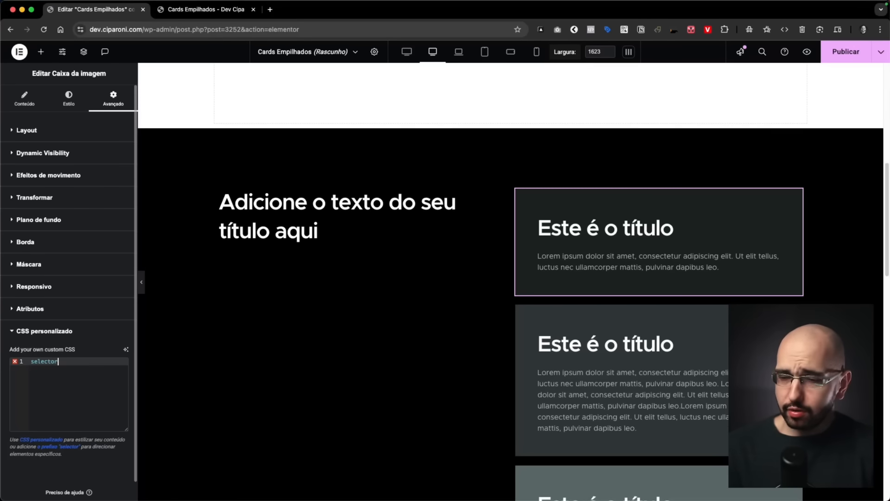
pyautogui.write('{')
pyautogui.press('Return')
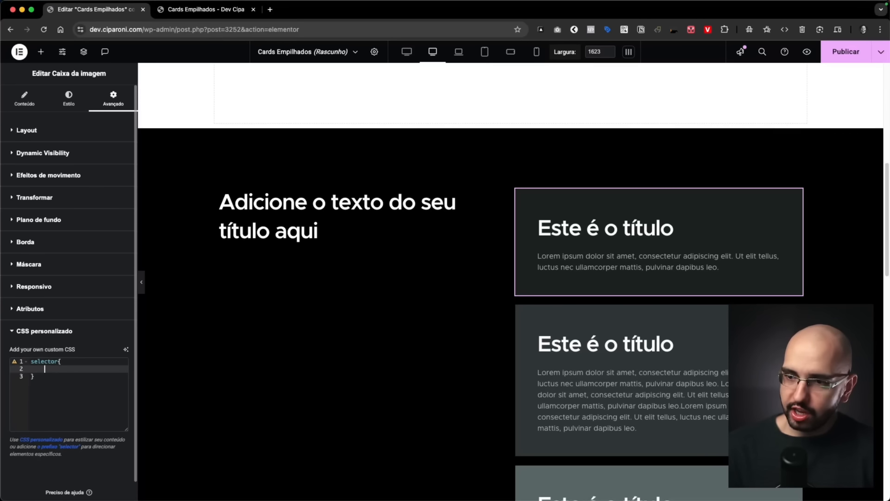
pyautogui.write('mi')
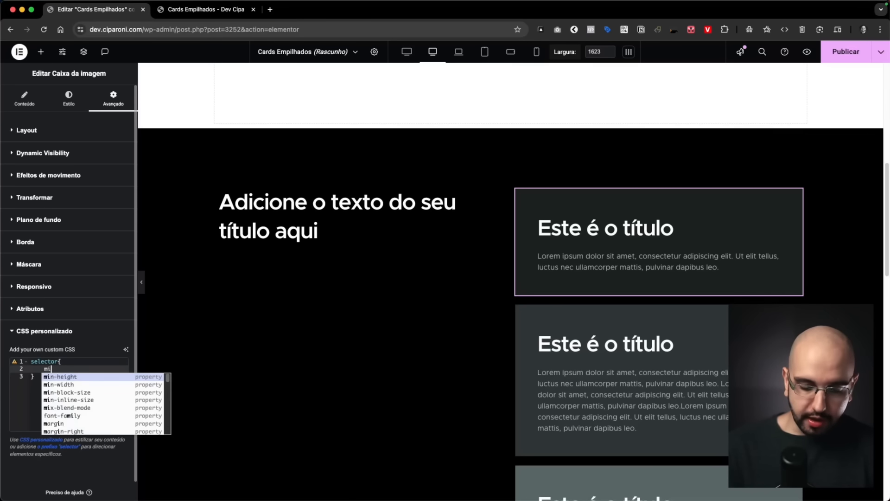
pyautogui.write('n-')
pyautogui.press('Return')
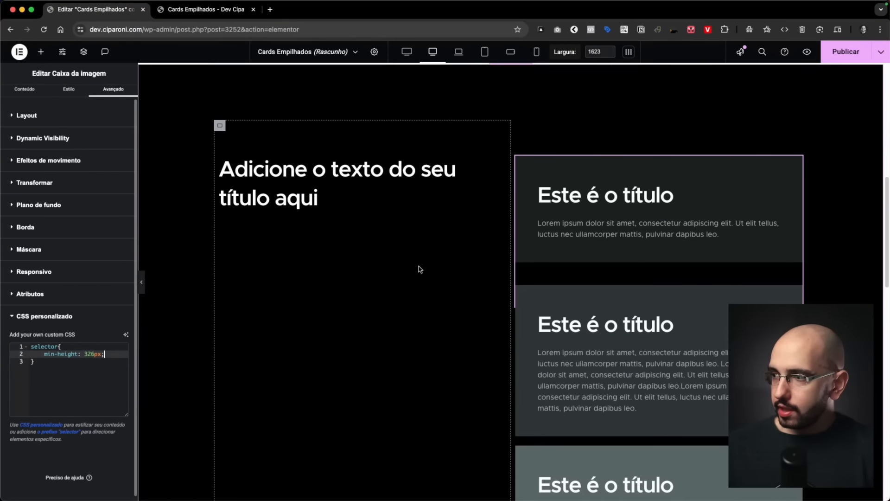
pyautogui.scroll(-2, 427, 252)
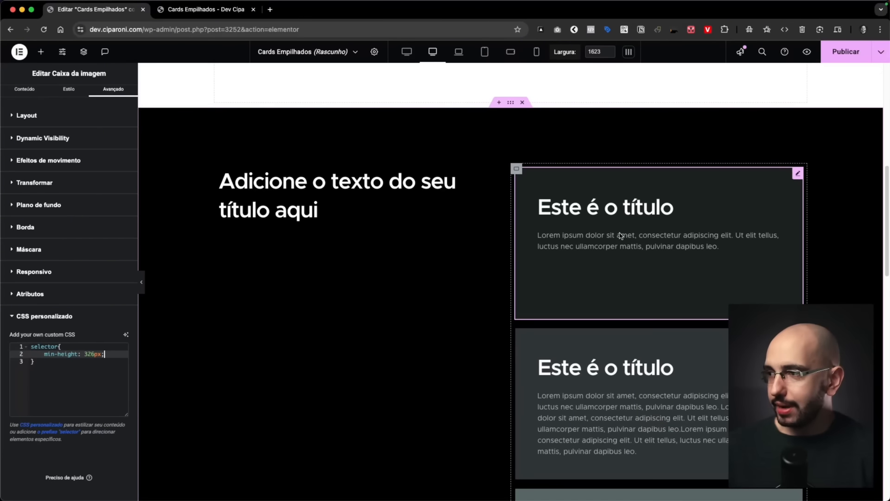
# Step: Retarget the first card's min-height rule to selector .elementor-image-box-wrapper and check how the cards stack on scroll
pyautogui.click(55, 346)
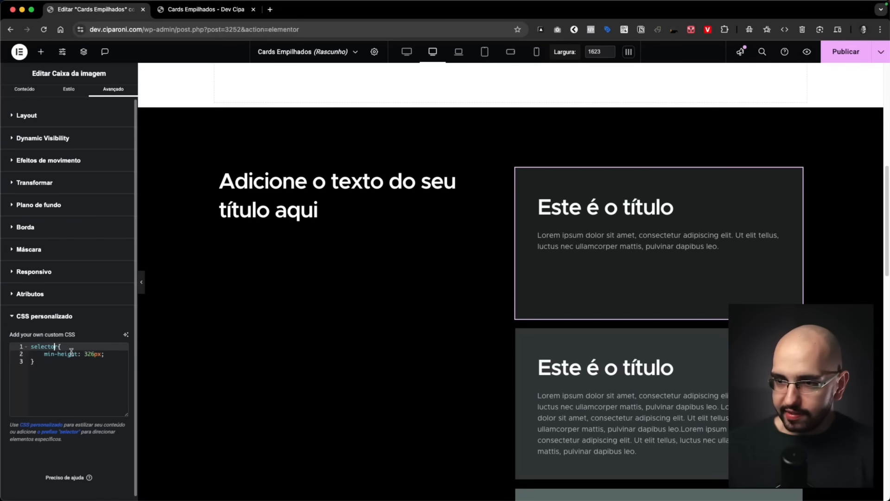
pyautogui.write('.elementor')
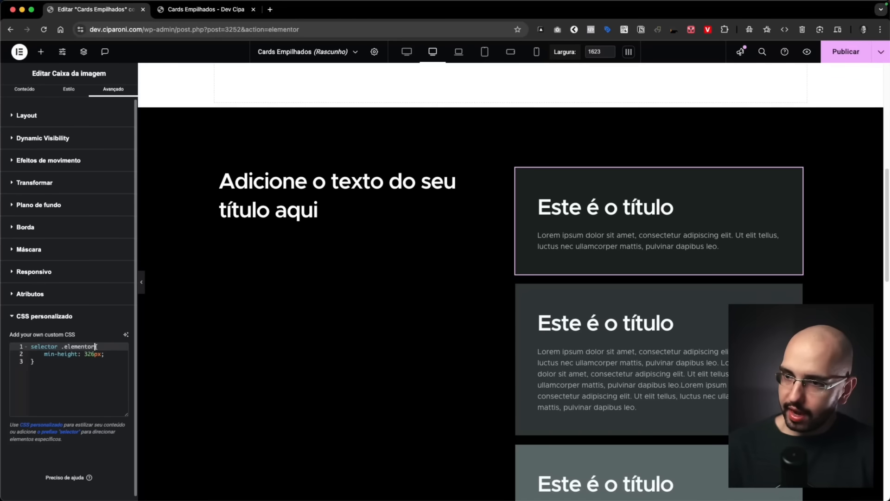
pyautogui.write('-imag')
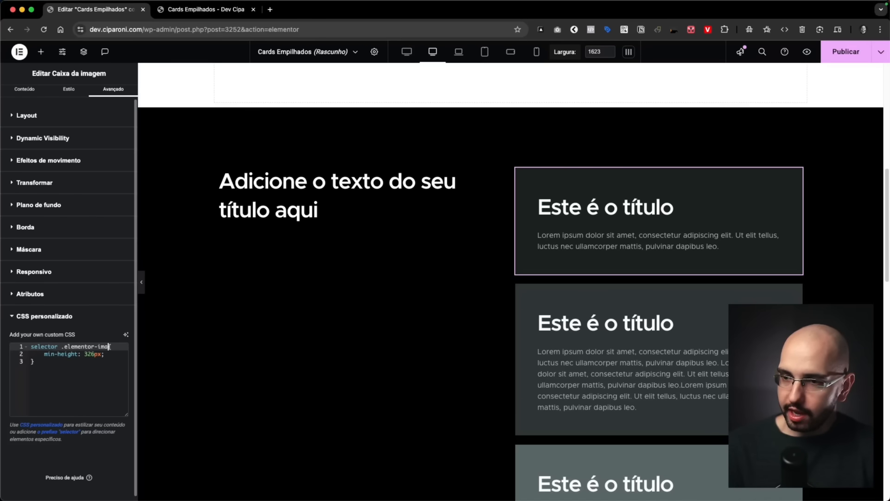
pyautogui.write('em-box-wrapper')
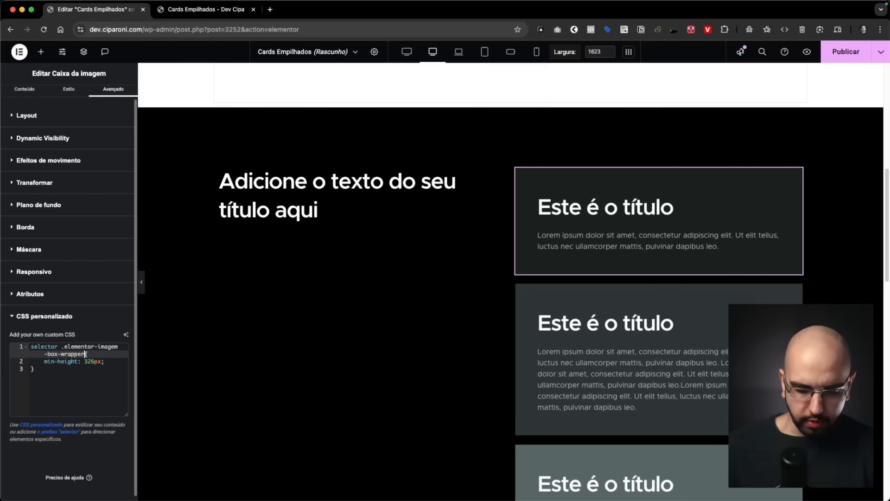
pyautogui.click(111, 346)
pyautogui.press('Delete')
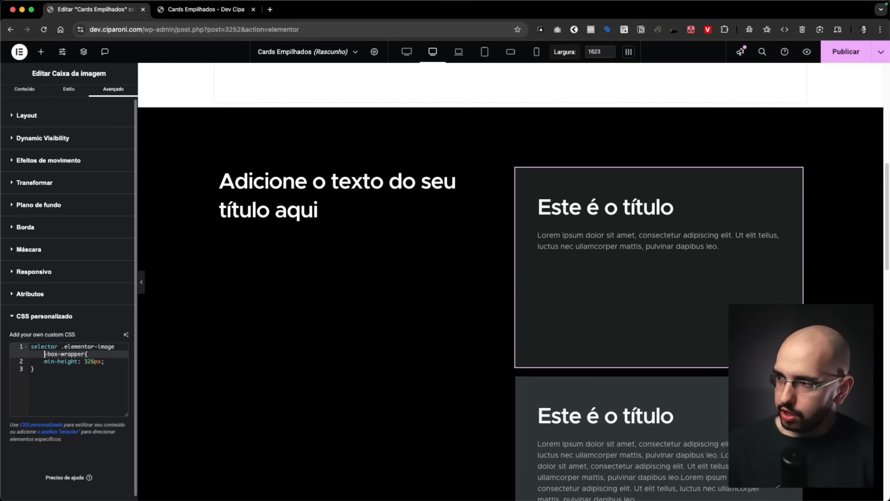
pyautogui.scroll(-3, 487, 295)
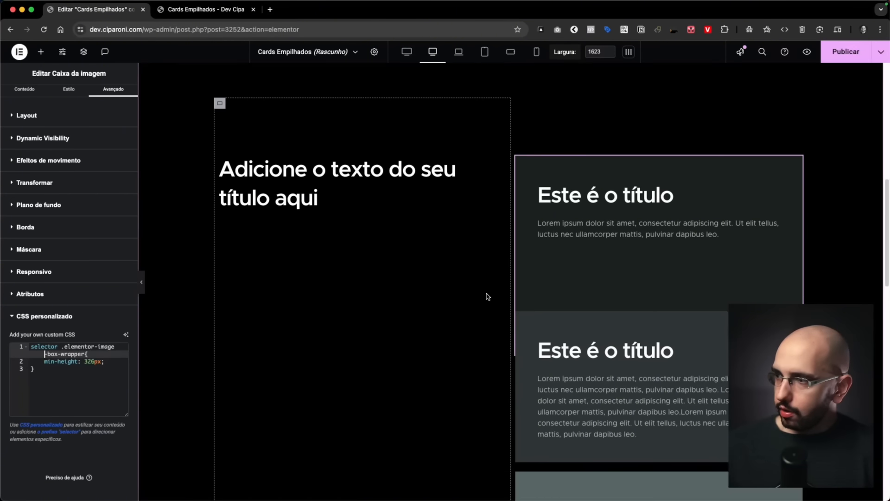
pyautogui.scroll(3, 486, 296)
pyautogui.scroll(-2, 486, 293)
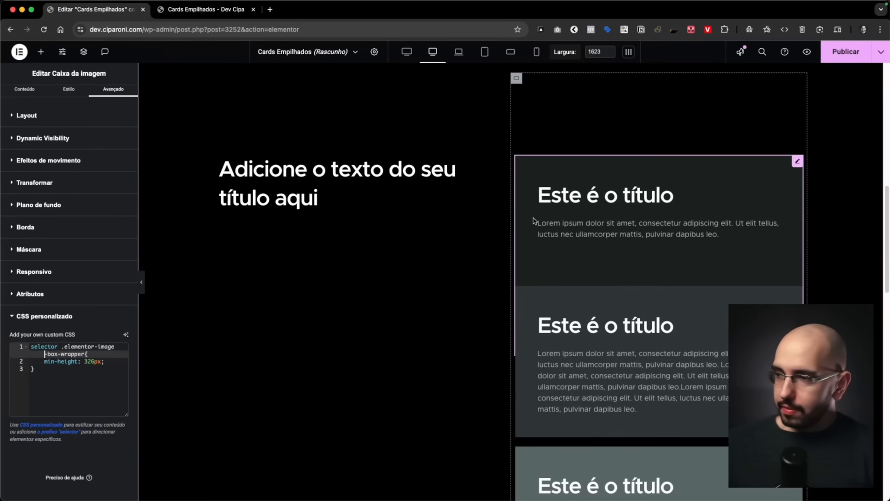
pyautogui.scroll(-10, 533, 220)
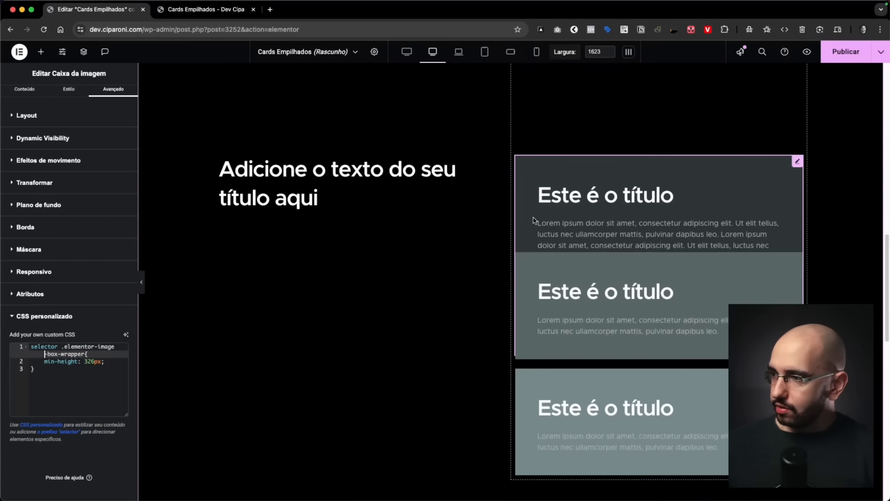
pyautogui.scroll(8, 533, 221)
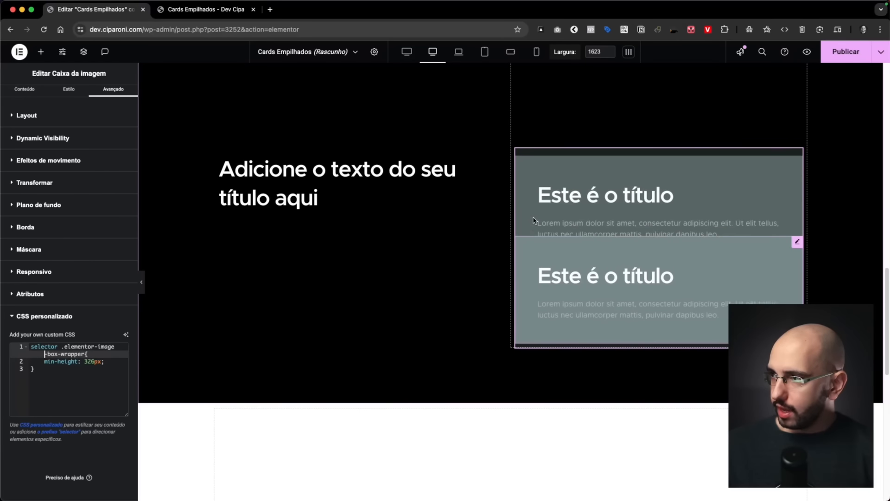
pyautogui.scroll(5, 591, 253)
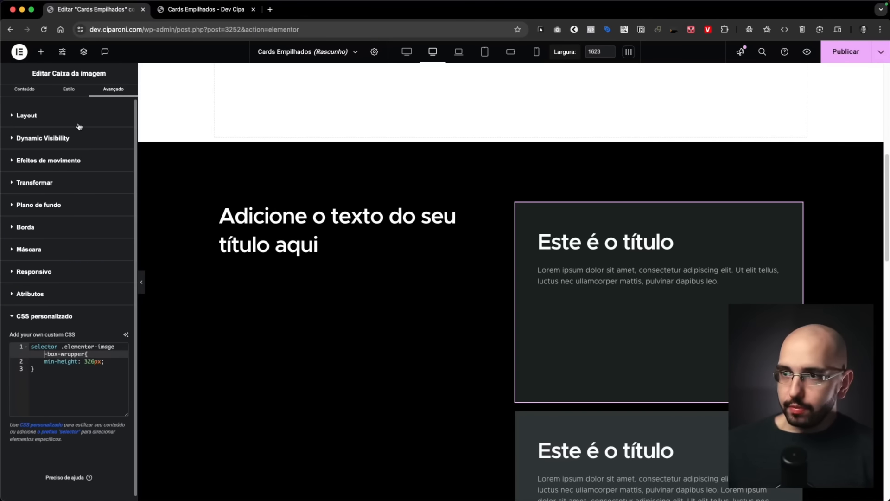
# Step: Set the first card's layout padding to 0 and add padding: 3rem to its custom CSS rule instead
pyautogui.click(79, 117)
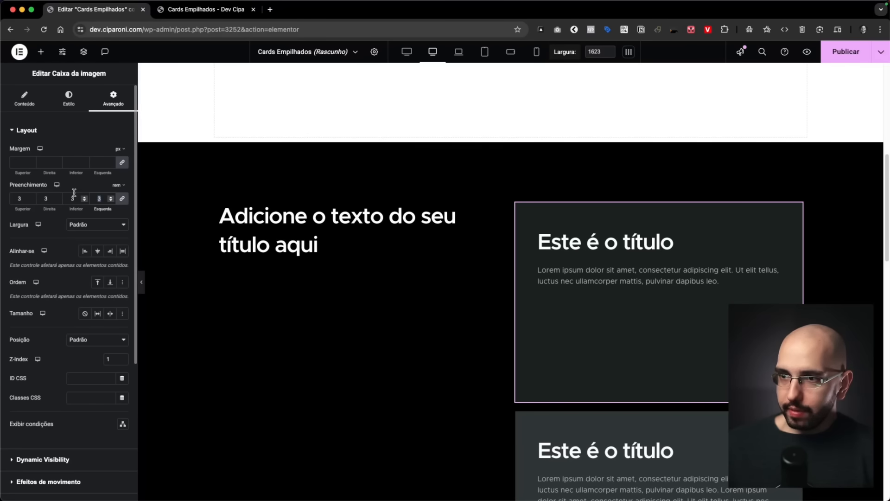
pyautogui.write('0')
pyautogui.scroll(-5, 55, 315)
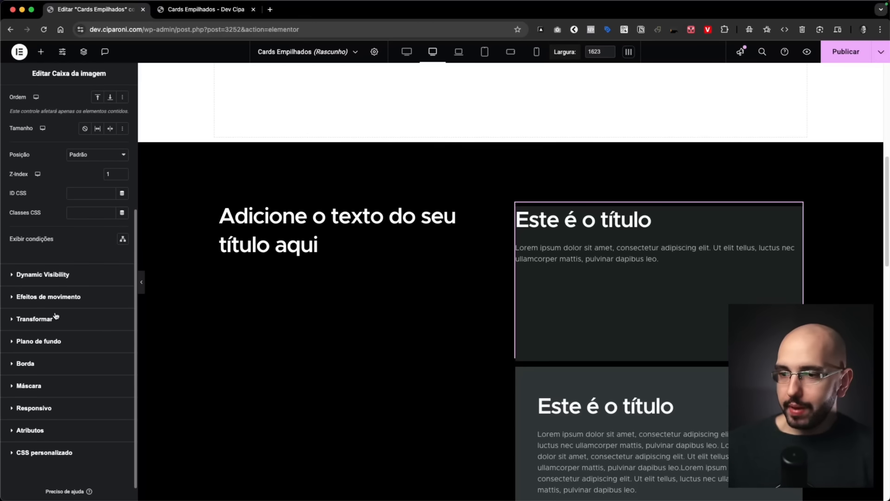
pyautogui.click(48, 453)
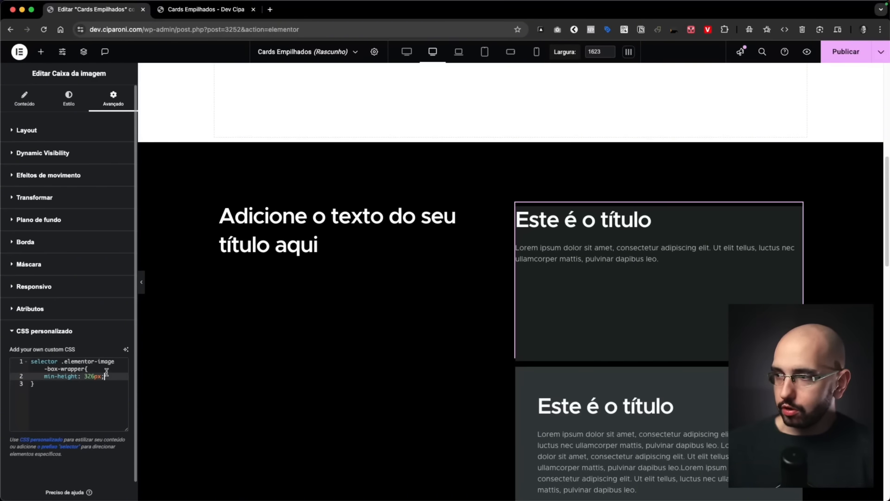
pyautogui.press('Return')
pyautogui.write('padding')
pyautogui.press('Return')
pyautogui.write('3rem;')
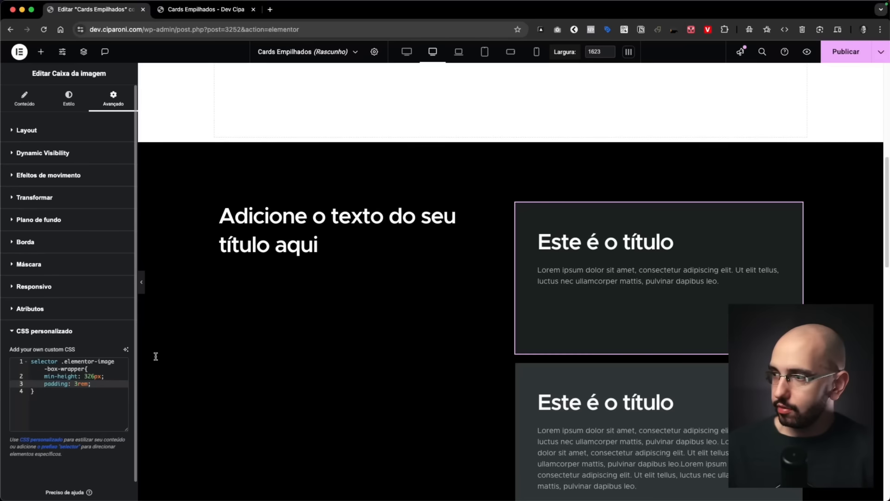
pyautogui.scroll(-2, 562, 235)
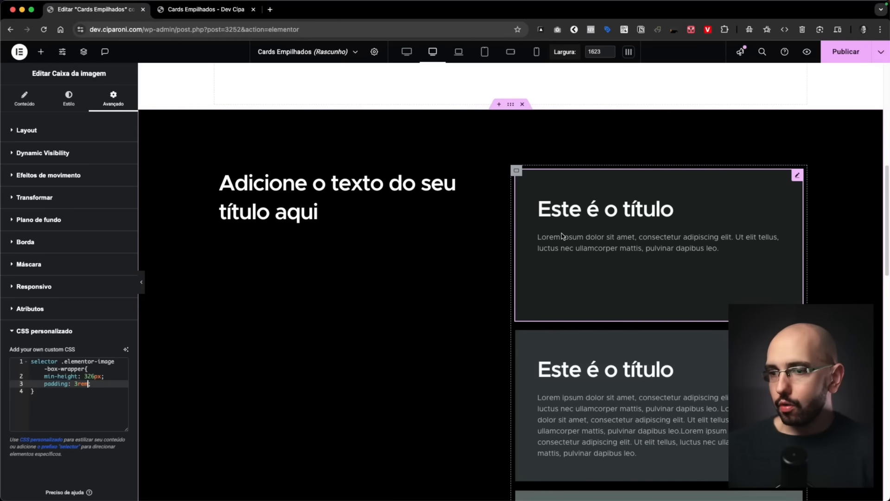
# Step: Copy the first card's min-height and padding rule into the third card's custom CSS
pyautogui.scroll(-1, 562, 235)
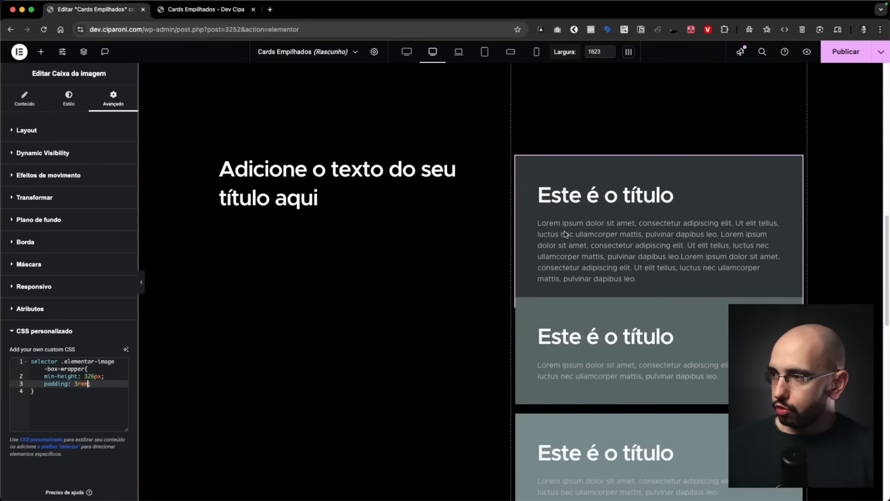
pyautogui.scroll(-4, 565, 234)
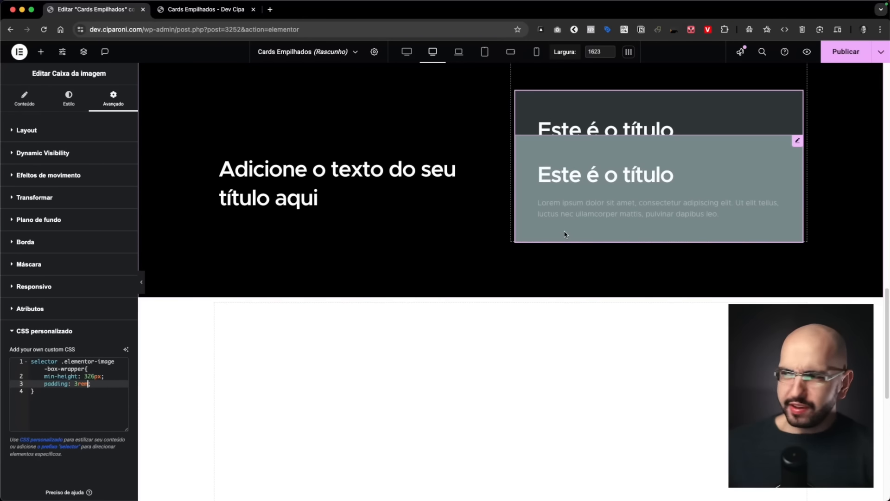
pyautogui.scroll(4, 653, 171)
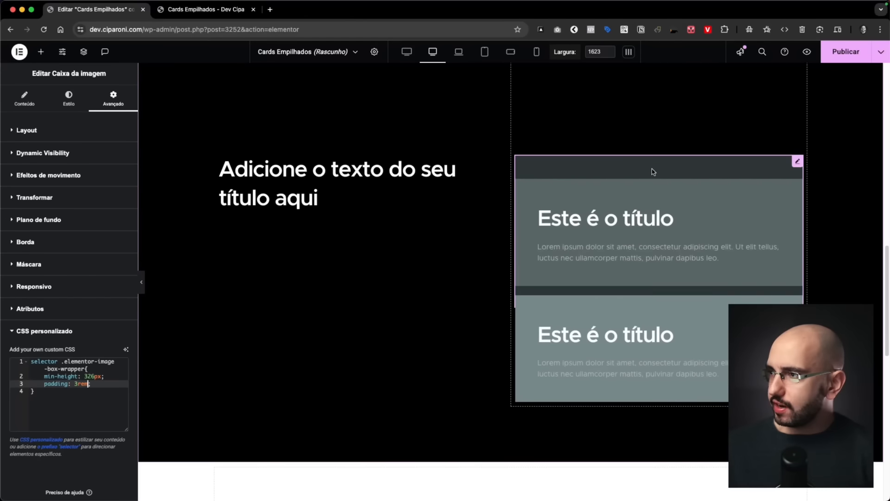
pyautogui.scroll(1, 653, 172)
pyautogui.moveTo(69, 400); pyautogui.dragTo(54, 341)
pyautogui.press('super+c')
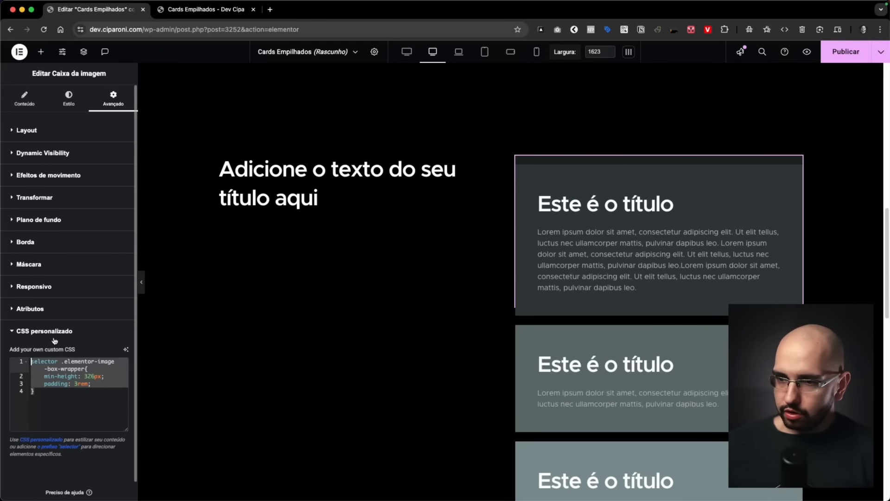
pyautogui.scroll(1, 663, 239)
pyautogui.press('BackSpace')
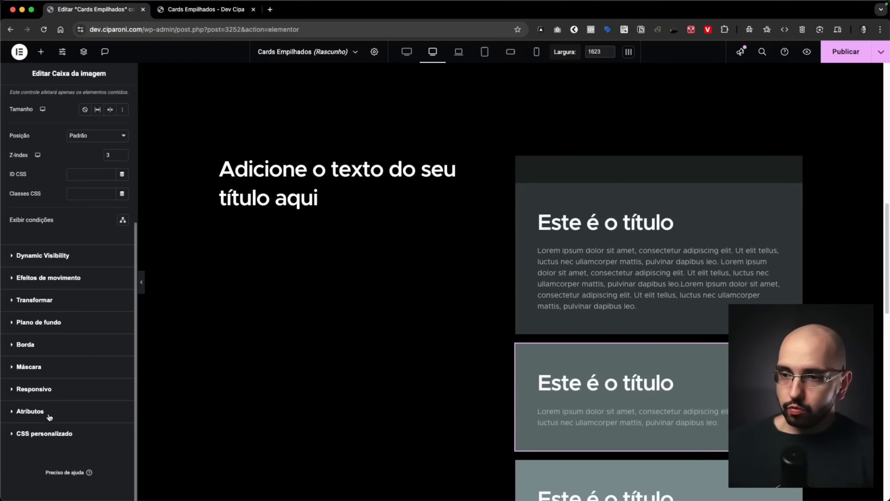
pyautogui.press('super+v')
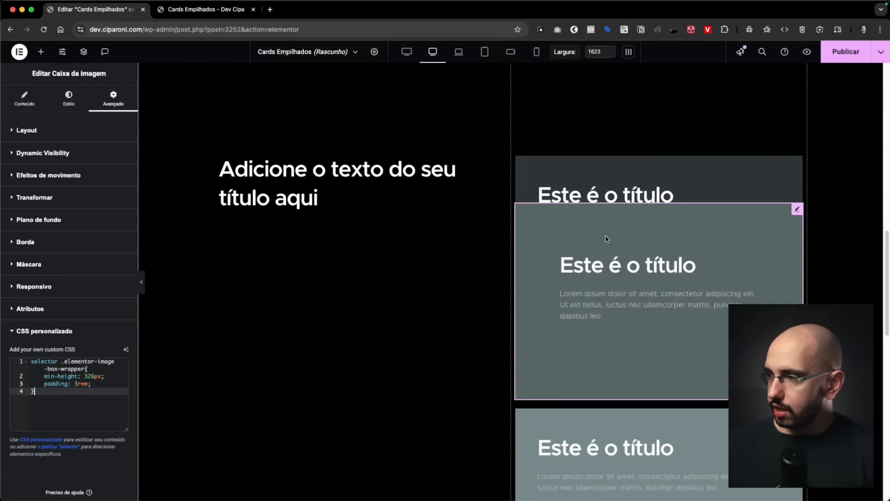
# Step: Set the third card's layout padding to 0 and check the stacking on scroll
pyautogui.click(77, 131)
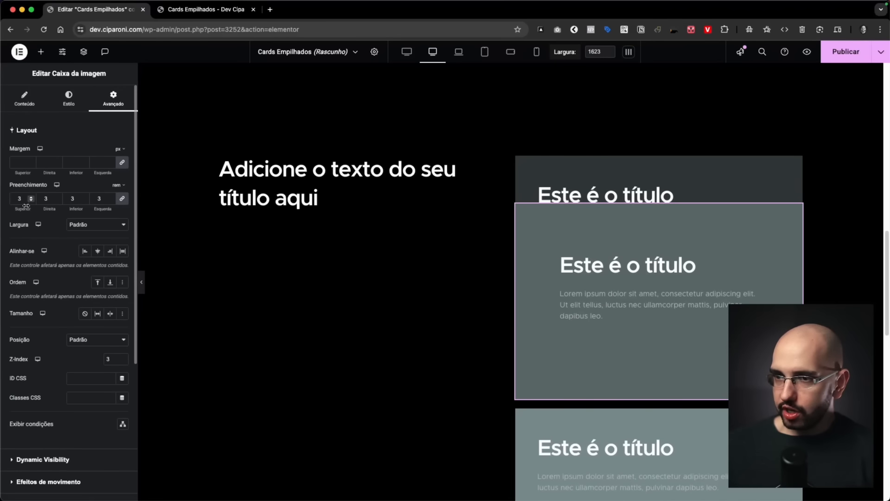
pyautogui.moveTo(25, 205); pyautogui.dragTo(14, 194)
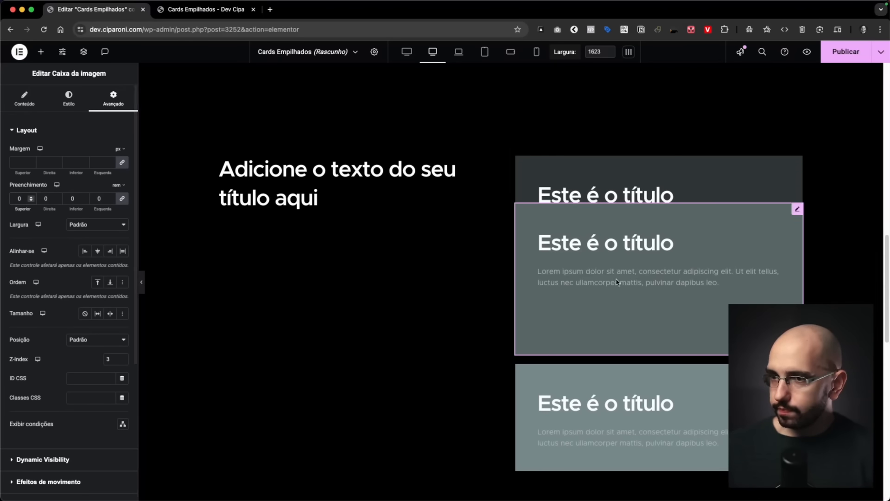
pyautogui.scroll(7, 635, 283)
pyautogui.scroll(-5, 636, 283)
pyautogui.scroll(-7, 635, 283)
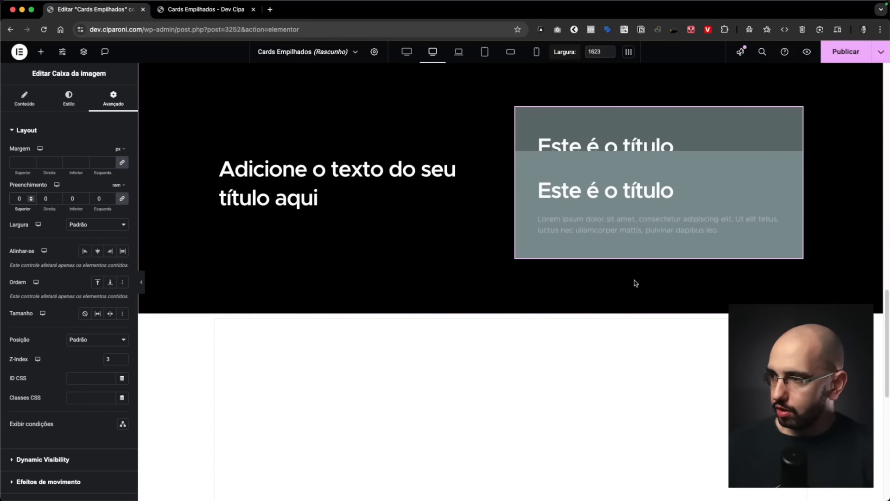
# Step: Give the fourth card the same custom CSS rule and set its layout padding to 0
pyautogui.click(640, 207)
pyautogui.click(111, 93)
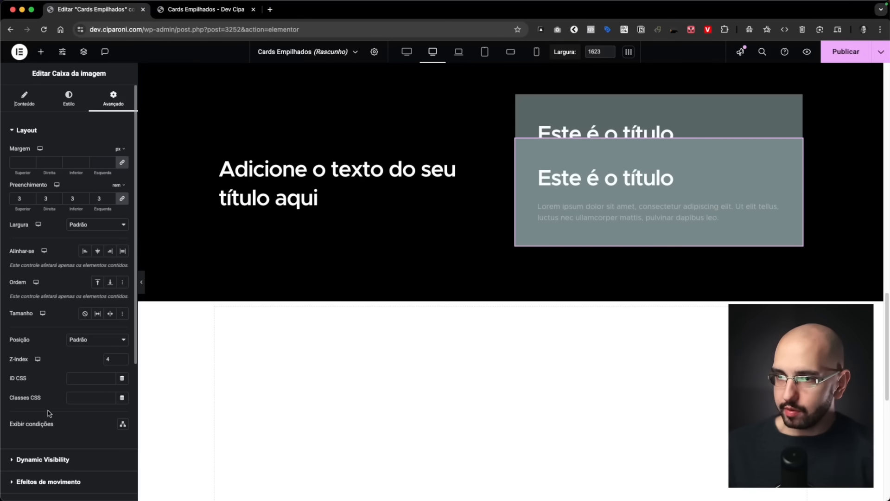
pyautogui.scroll(-5, 52, 448)
pyautogui.click(52, 434)
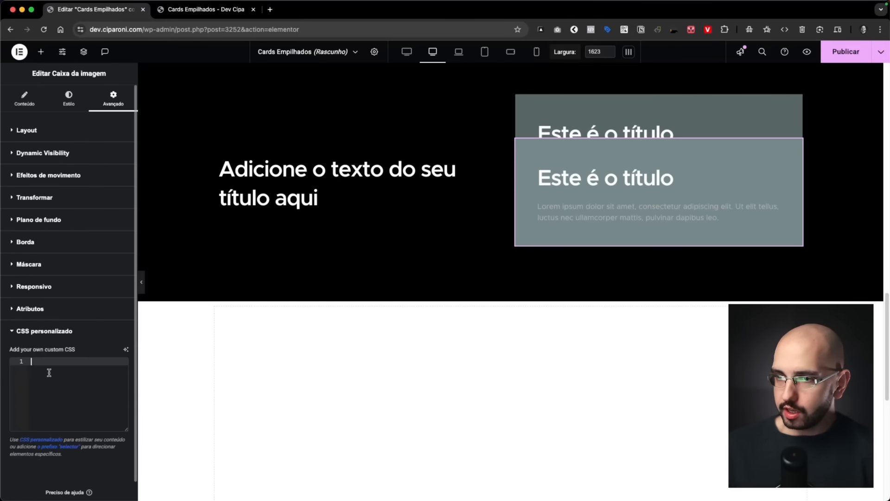
pyautogui.click(28, 131)
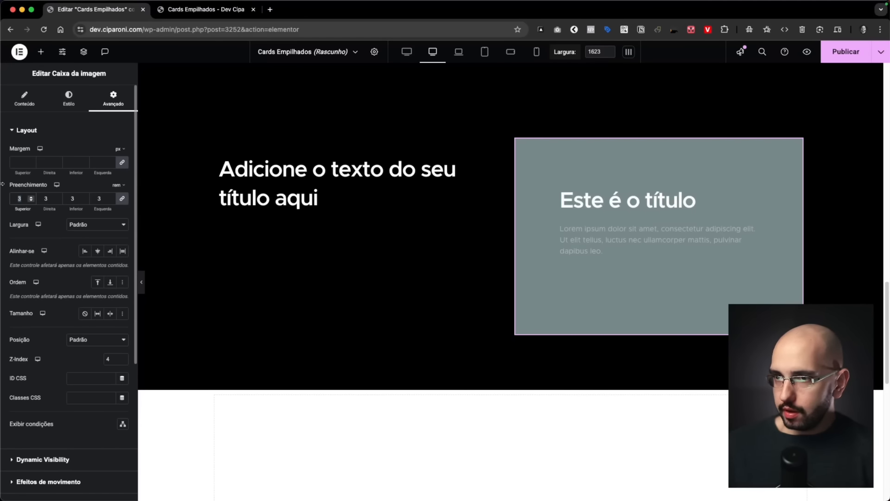
pyautogui.write('0')
# Step: Examine how the four cards cover each other beside the sticky heading while scrolling through the section
pyautogui.scroll(3, 401, 231)
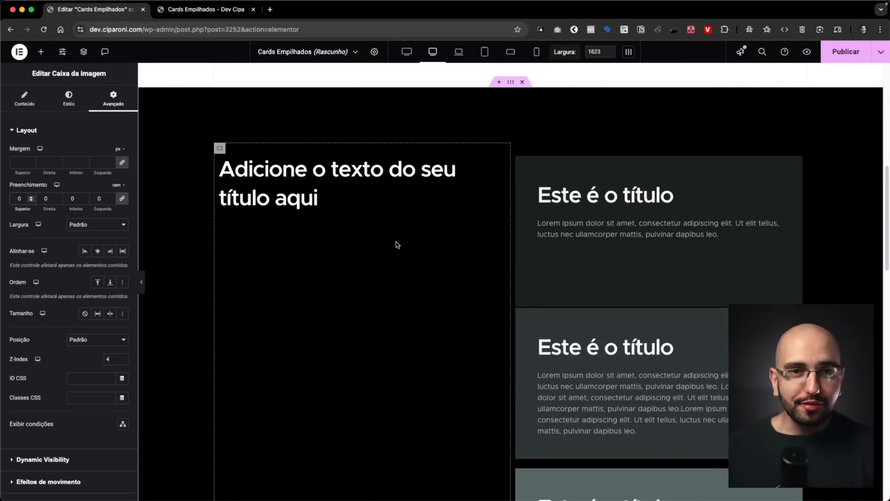
pyautogui.scroll(3, 470, 245)
pyautogui.scroll(-6, 470, 246)
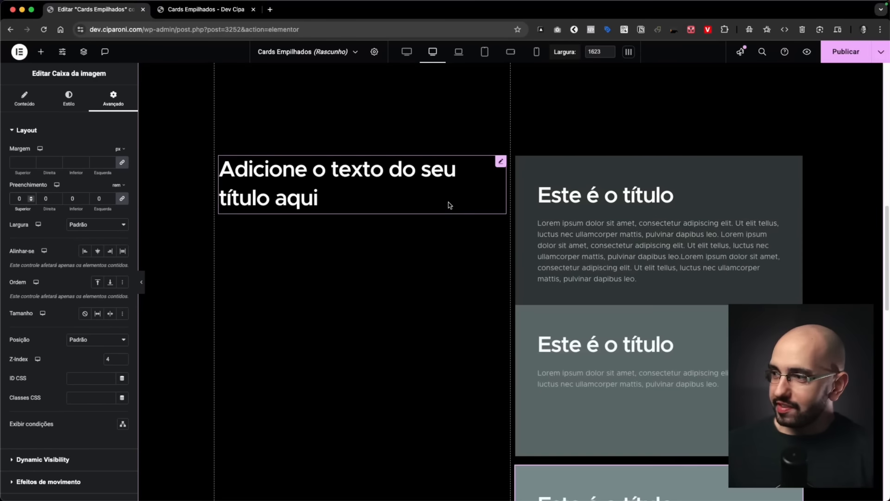
pyautogui.scroll(-8, 449, 205)
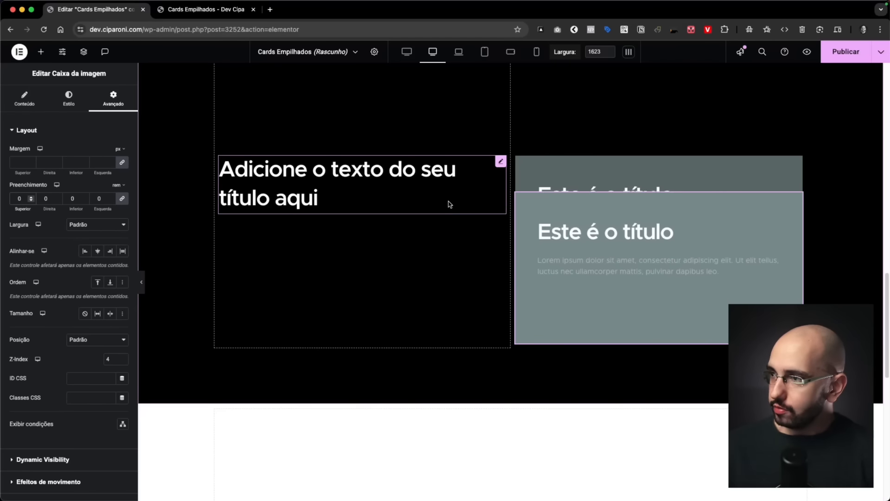
pyautogui.scroll(-3, 449, 205)
pyautogui.scroll(5, 448, 204)
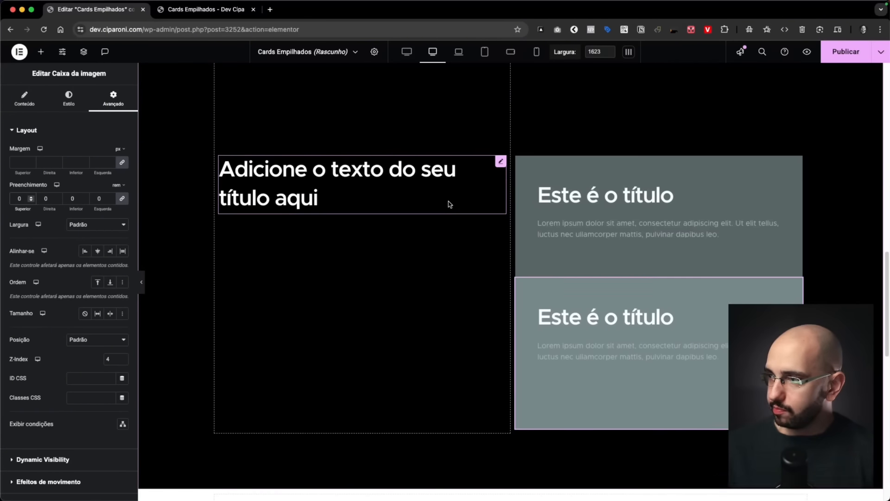
pyautogui.scroll(5, 448, 204)
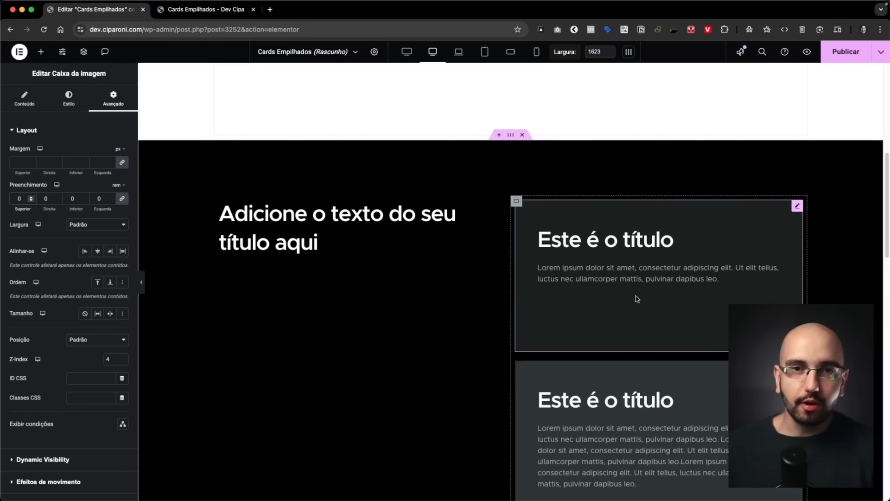
pyautogui.scroll(-5, 637, 299)
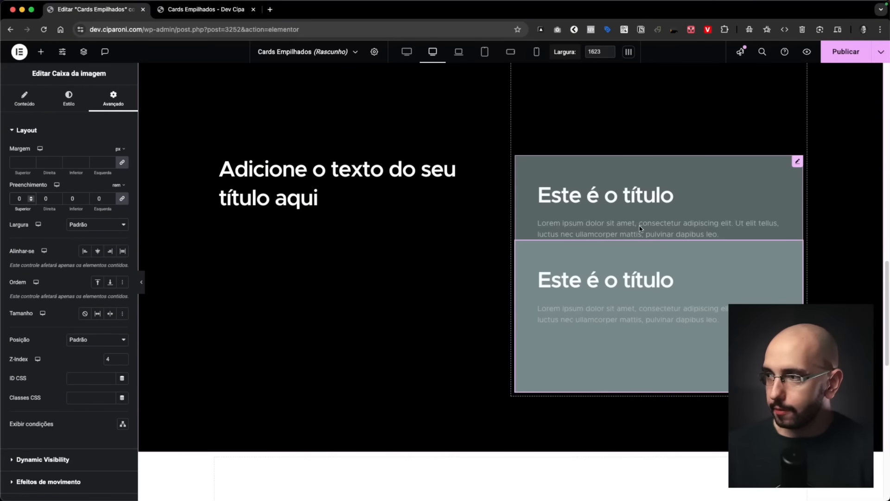
pyautogui.scroll(-4, 641, 228)
pyautogui.scroll(4, 640, 230)
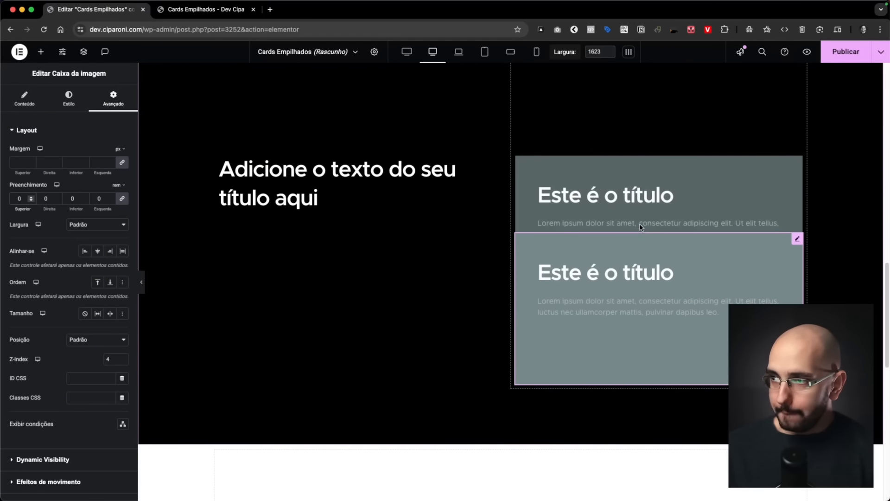
pyautogui.scroll(5, 640, 227)
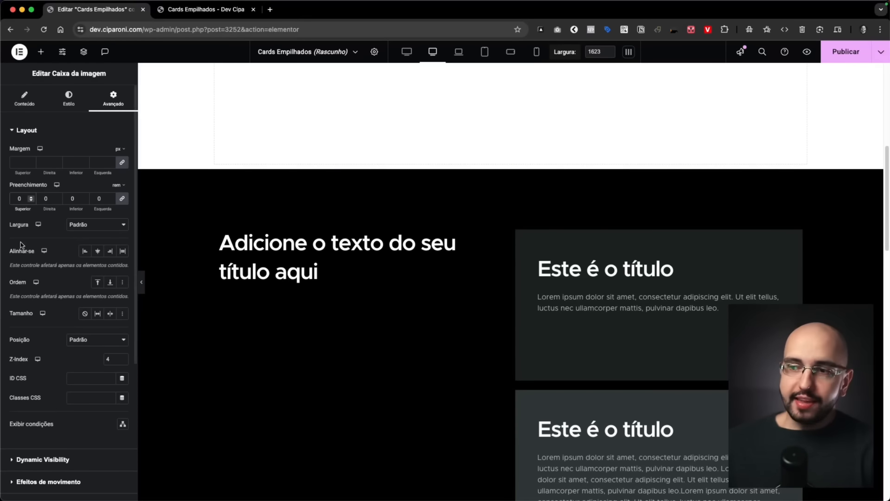
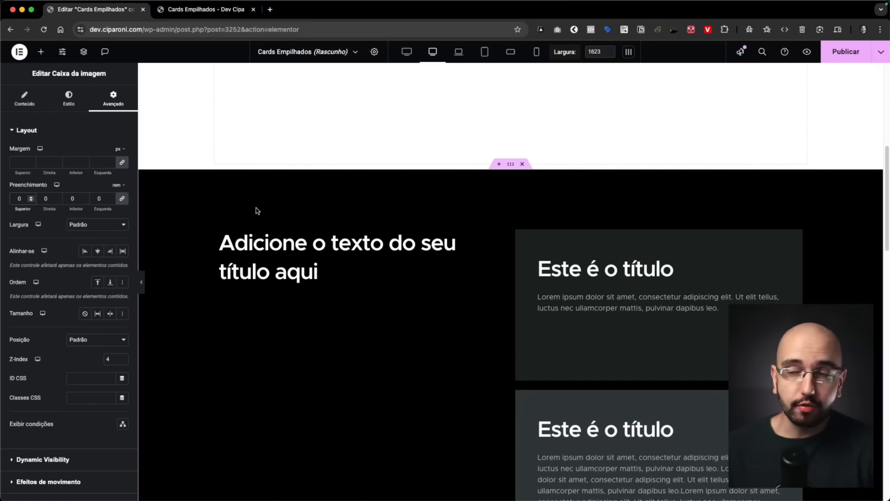
pyautogui.scroll(-2, 357, 214)
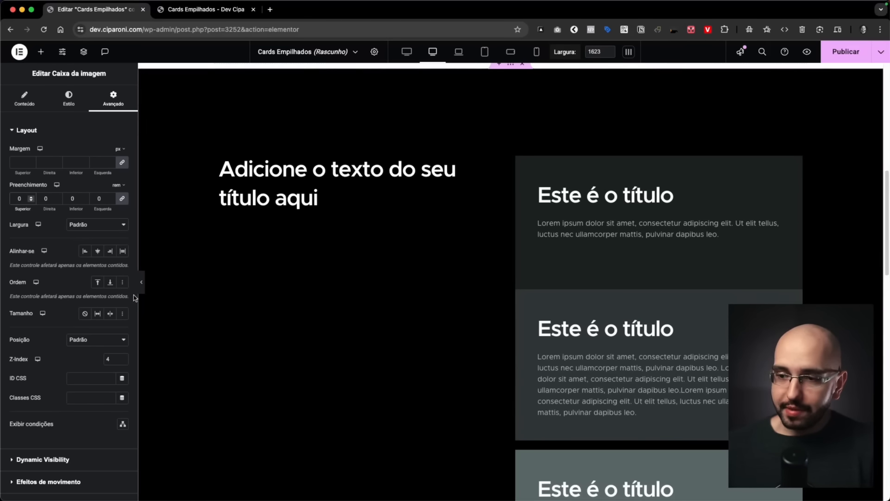
# Step: Turn off the fourth card's sticky motion effect by setting Fixo to Nenhum
pyautogui.click(48, 478)
pyautogui.scroll(-1, 76, 390)
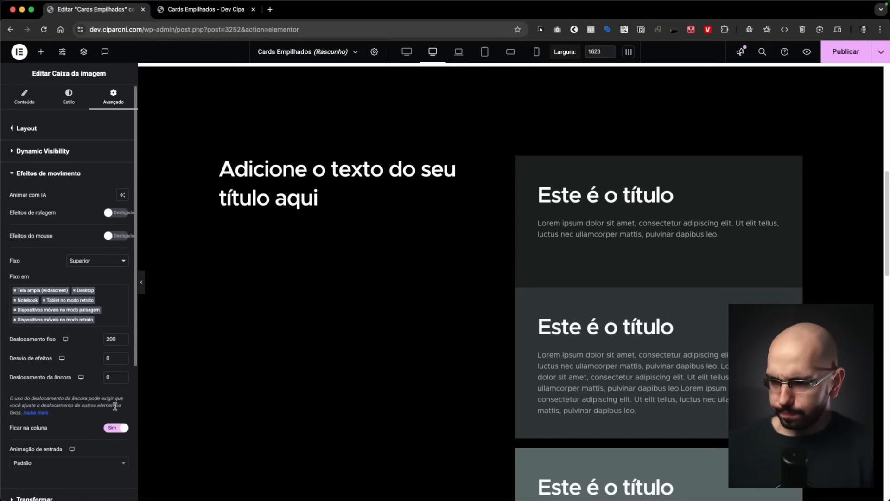
pyautogui.click(99, 263)
pyautogui.click(86, 249)
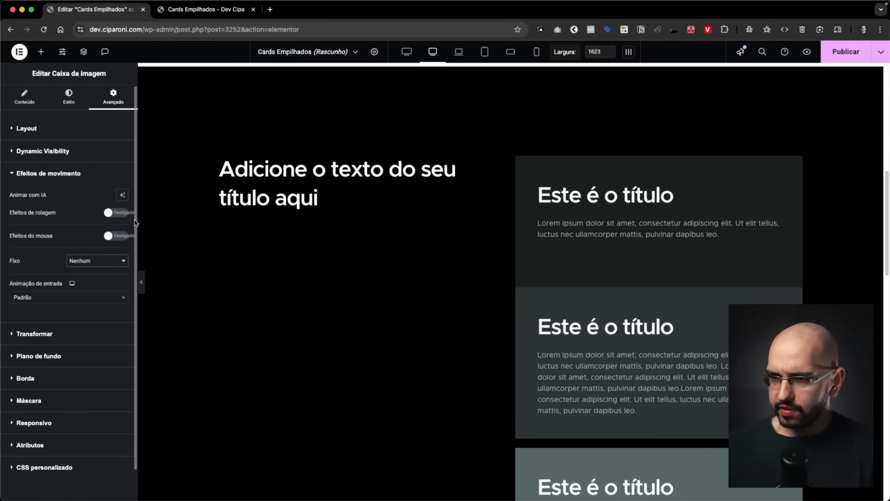
pyautogui.click(43, 174)
# Step: Save the page as a draft and check the section's scroll behaviour in the reloaded preview
pyautogui.click(880, 51)
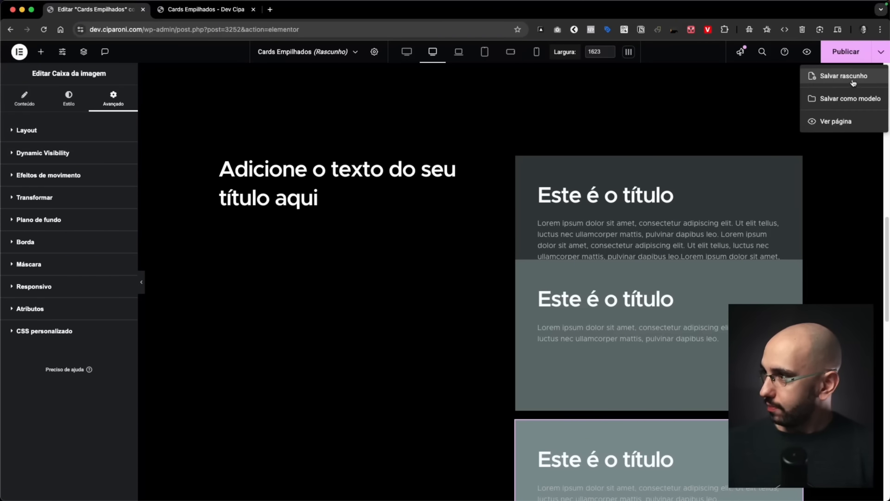
pyautogui.click(854, 83)
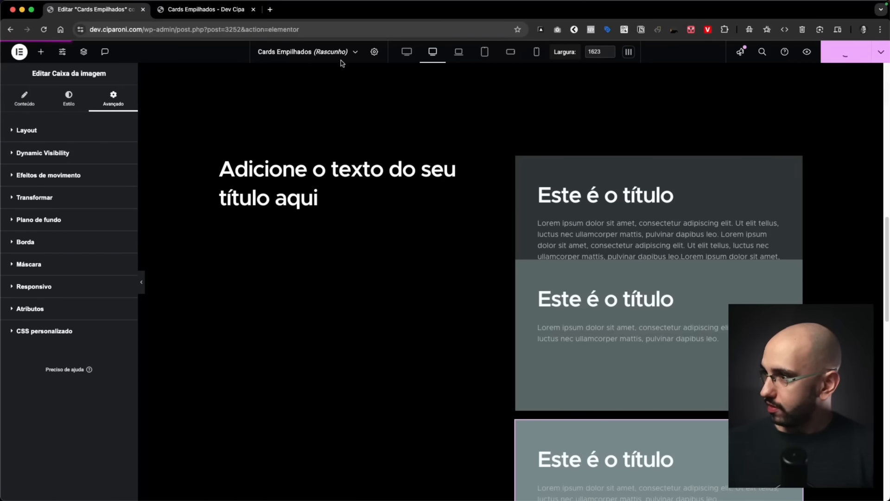
pyautogui.click(44, 31)
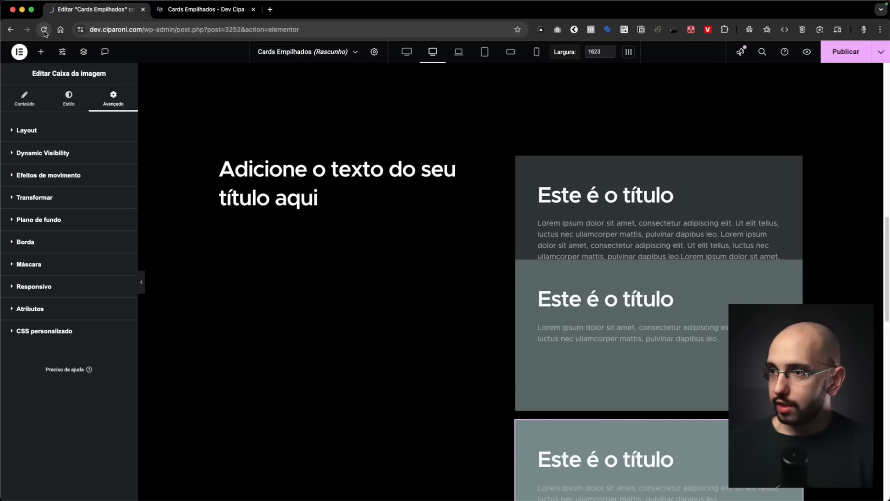
pyautogui.click(204, 10)
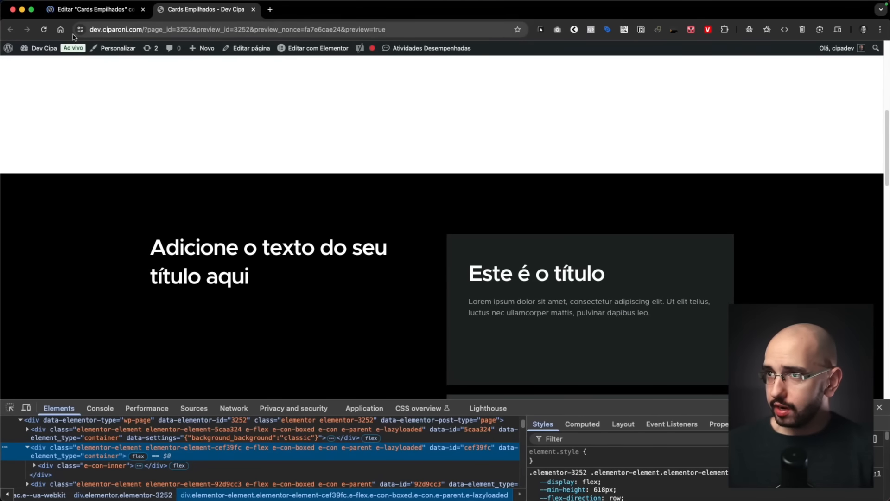
pyautogui.click(44, 30)
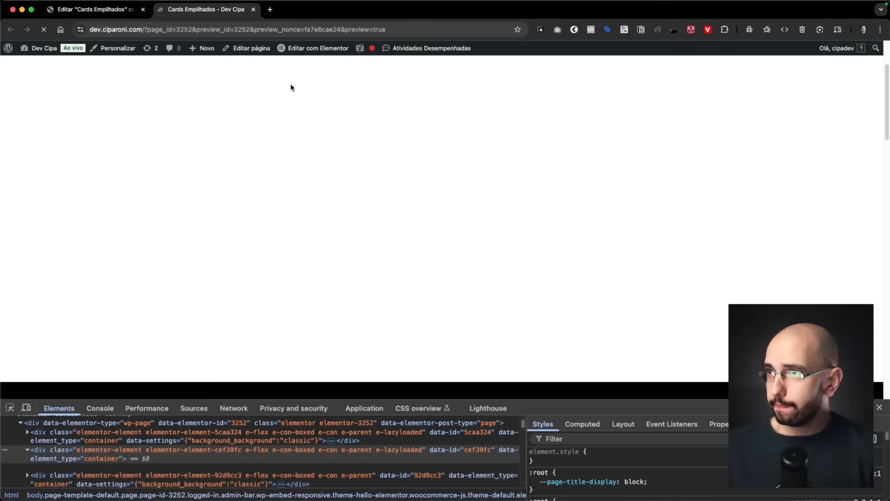
pyautogui.scroll(-5, 291, 87)
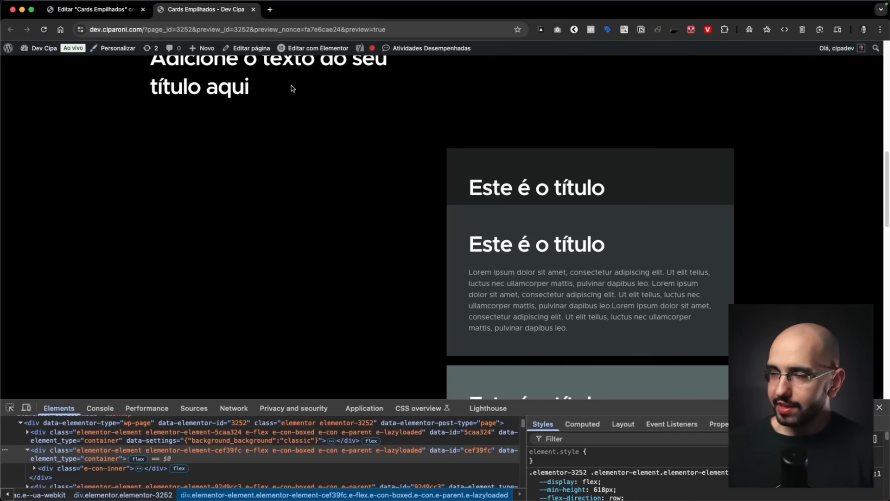
pyautogui.scroll(3, 292, 88)
# Step: Start a custom CSS rule on the section's heading in the page editor, using selector with position: sticky
pyautogui.click(88, 10)
pyautogui.scroll(-7, 372, 128)
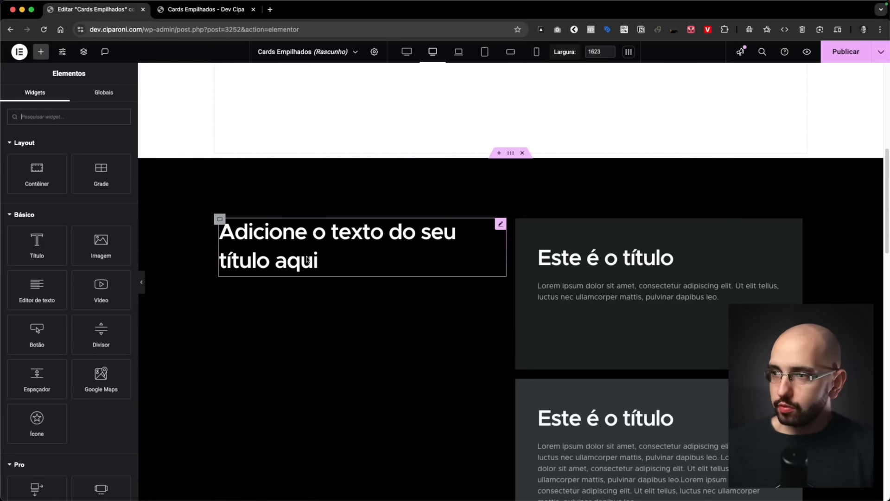
pyautogui.click(306, 259)
pyautogui.click(114, 90)
pyautogui.scroll(-10, 44, 320)
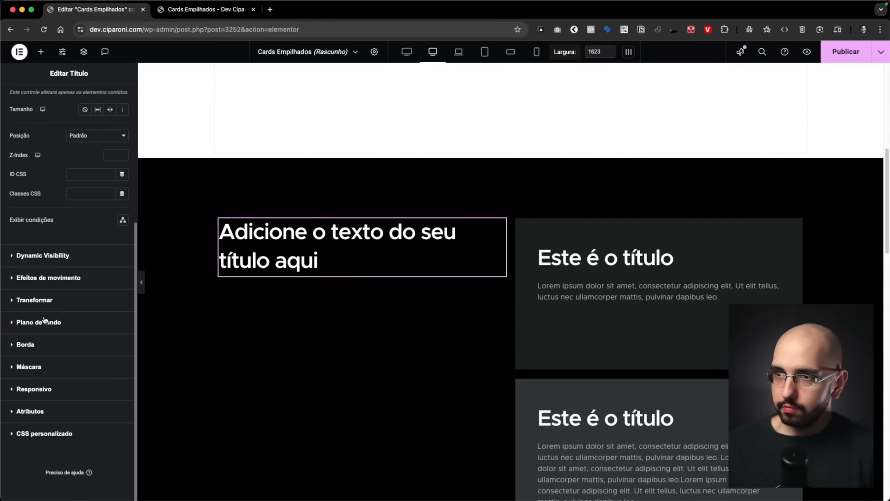
pyautogui.click(46, 433)
pyautogui.click(53, 373)
pyautogui.write('sele')
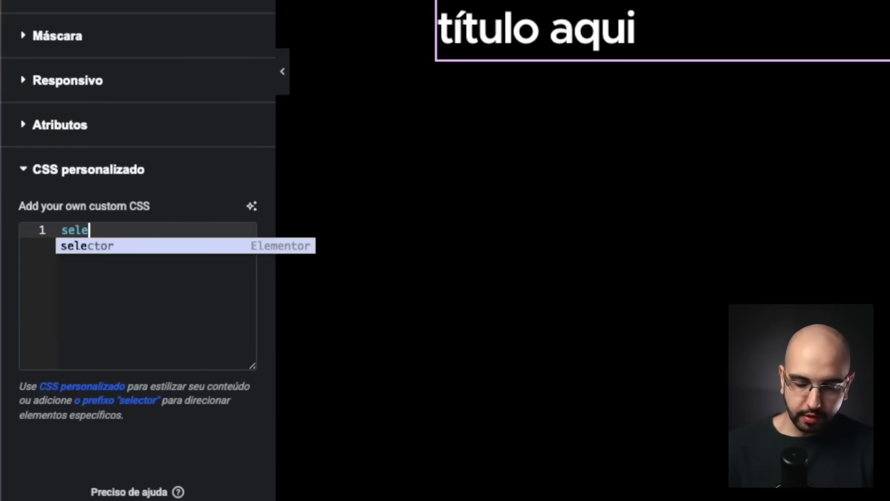
pyautogui.press('Return')
pyautogui.write('{')
pyautogui.press('Return')
pyautogui.write('position: a')
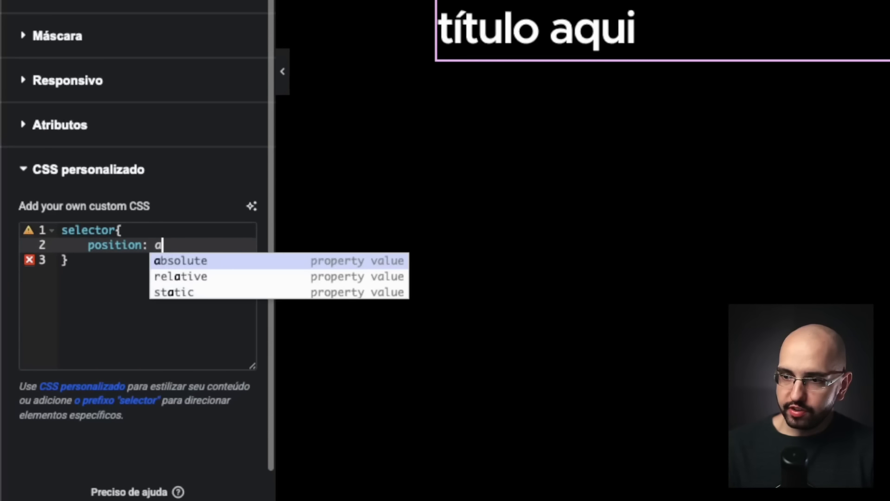
pyautogui.press('BackSpace')
pyautogui.write('sticky;')
pyautogui.press('Return')
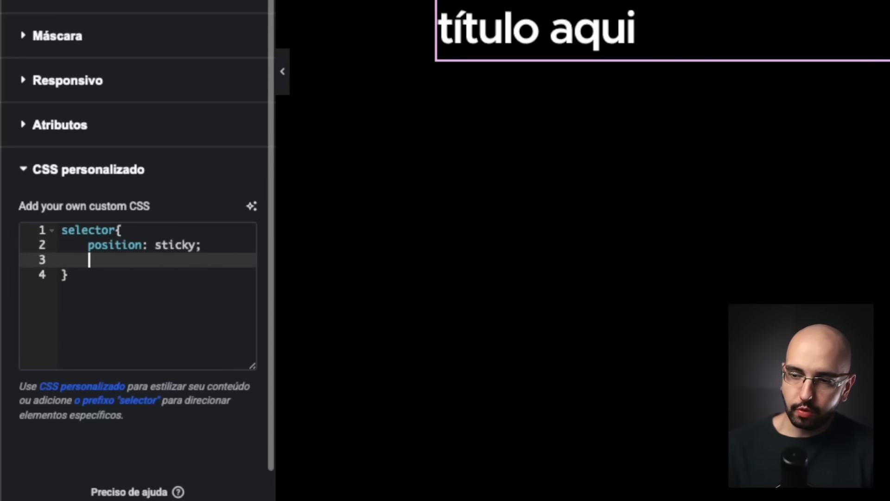
# Step: Add top: 0 and left: 0 to the heading's custom CSS rule, writing both property names in lowercase
pyautogui.write('top: 0;')
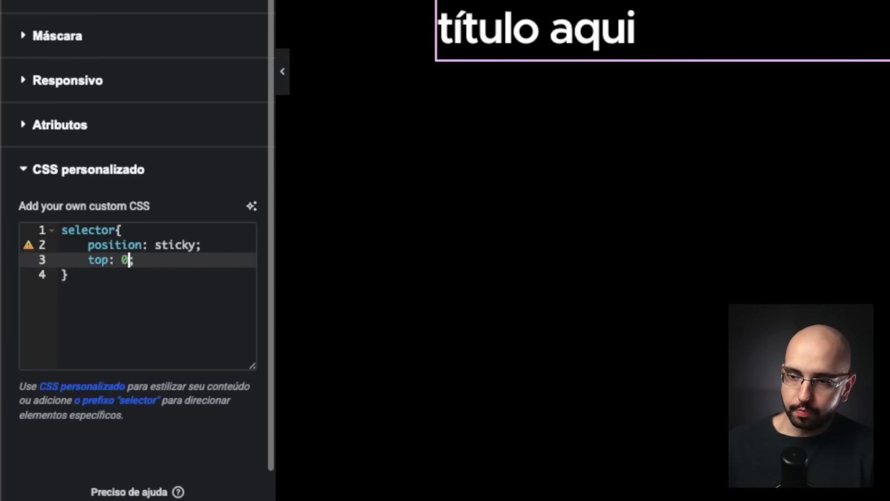
pyautogui.press('Return')
pyautogui.write('lefT: 0;')
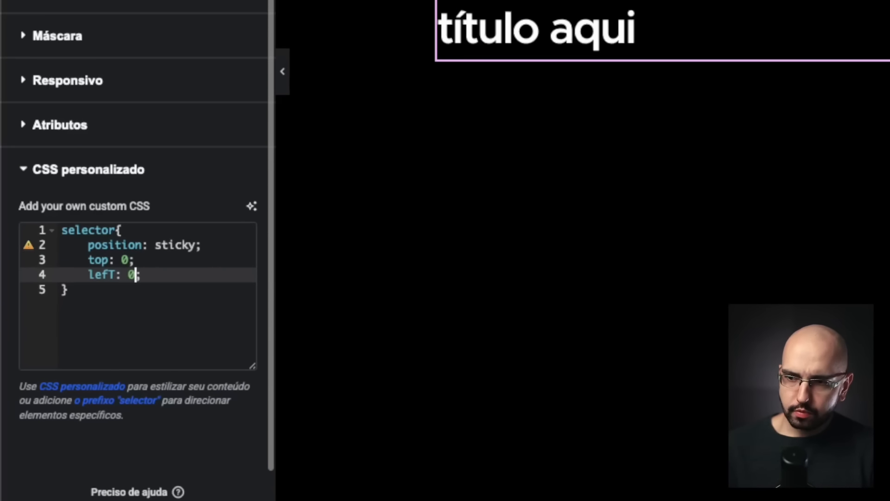
pyautogui.press('Right')
pyautogui.press('BackSpace')
pyautogui.write('T')
pyautogui.press('Escape')
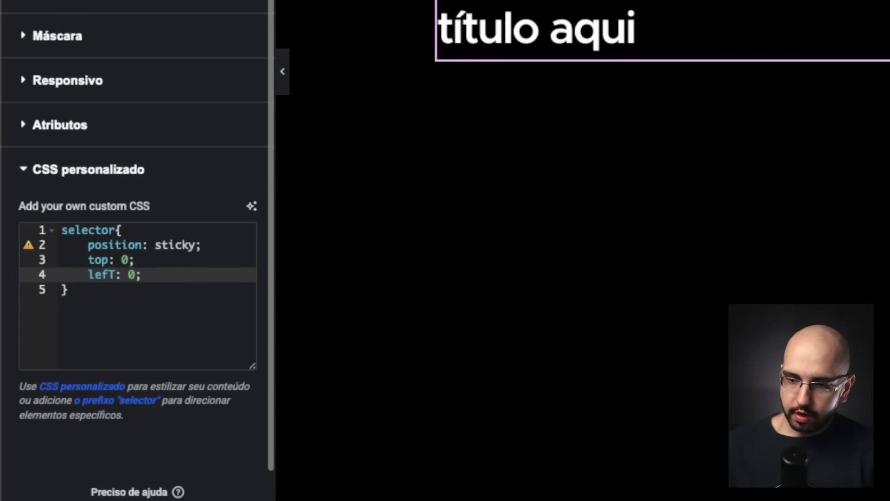
pyautogui.press('BackSpace')
pyautogui.write('T')
pyautogui.press('BackSpace')
pyautogui.write('t')
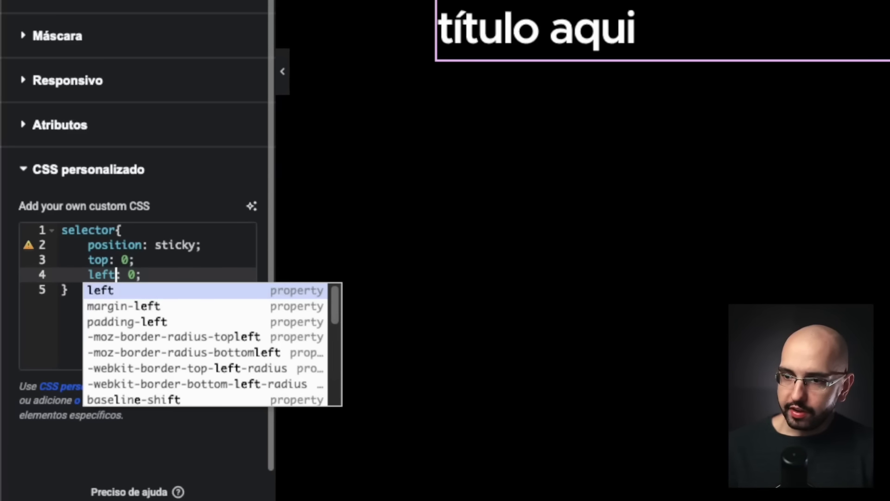
pyautogui.press('Escape')
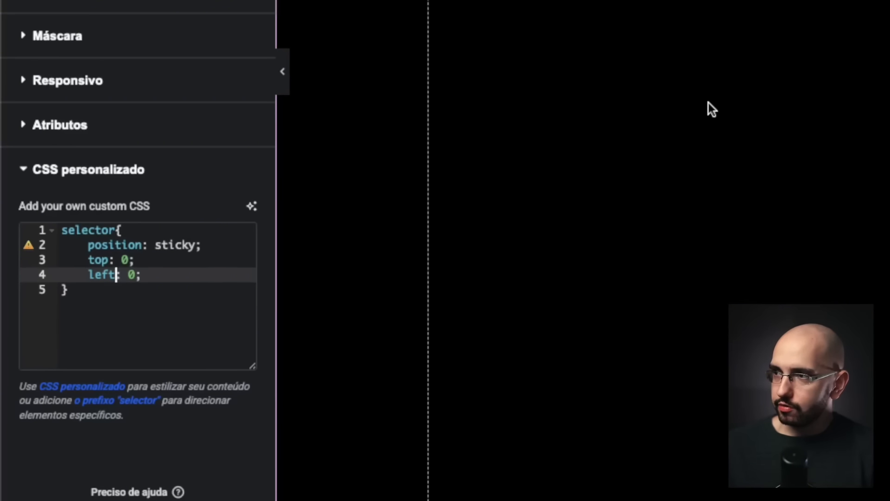
# Step: Set the top offset in the heading's custom CSS rule to 200px
pyautogui.click(124, 258)
pyautogui.press('BackSpace')
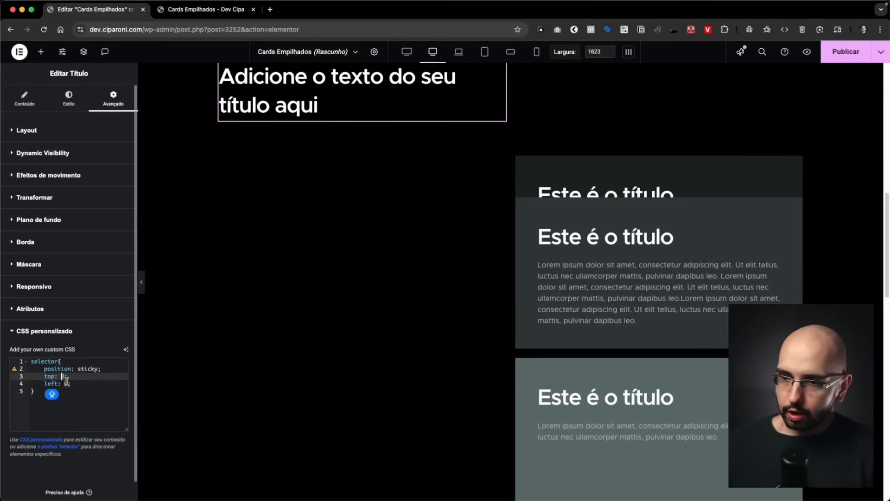
pyautogui.write('200PX')
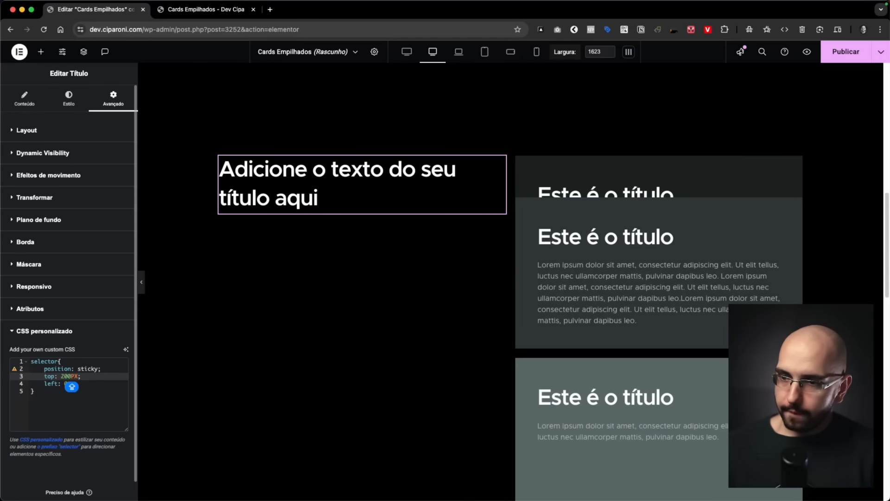
pyautogui.press('BackSpace')
pyautogui.press('BackSpace')
pyautogui.write('px')
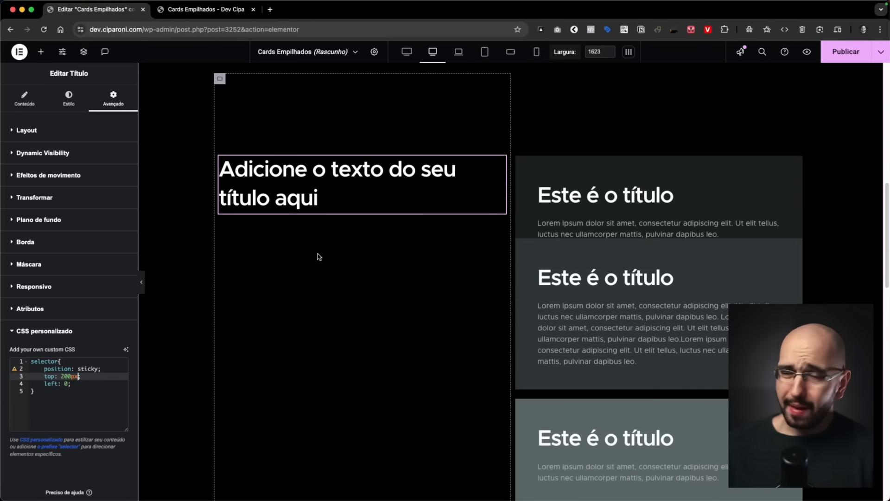
# Step: Examine how the heading holds its position beside the stacking cards while scrolling down and back up the section
pyautogui.scroll(-5, 319, 256)
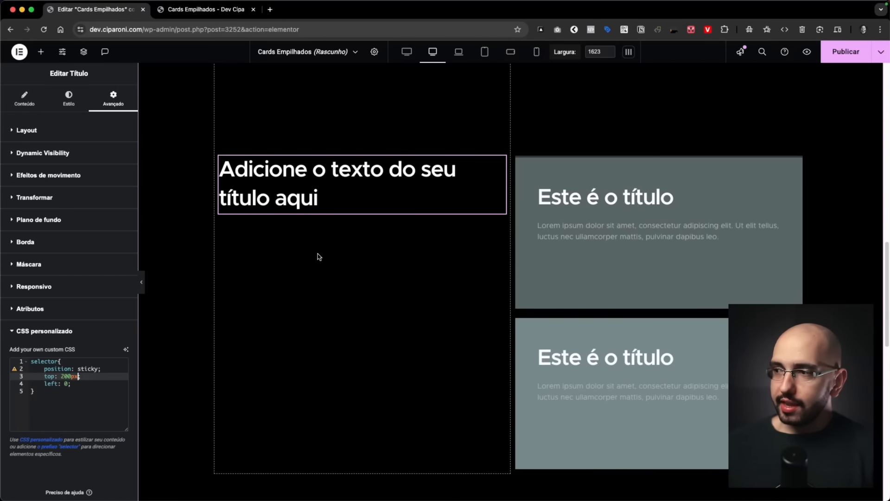
pyautogui.scroll(-3, 319, 257)
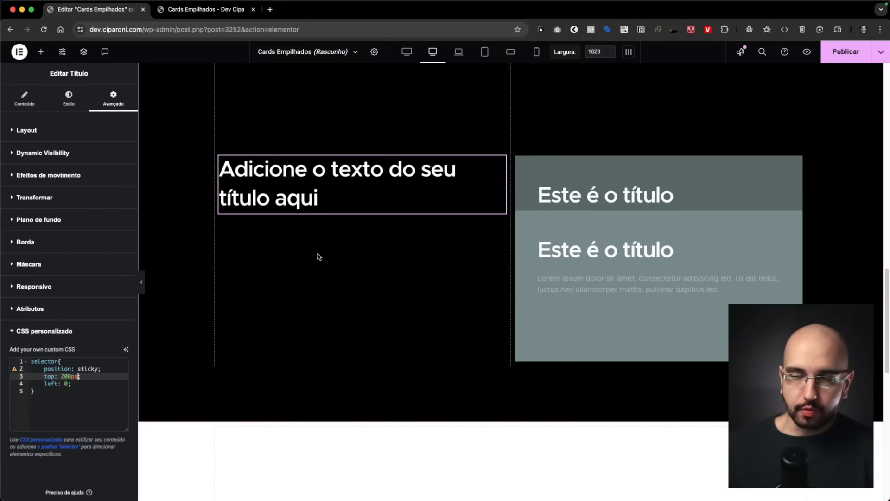
pyautogui.scroll(-2, 319, 256)
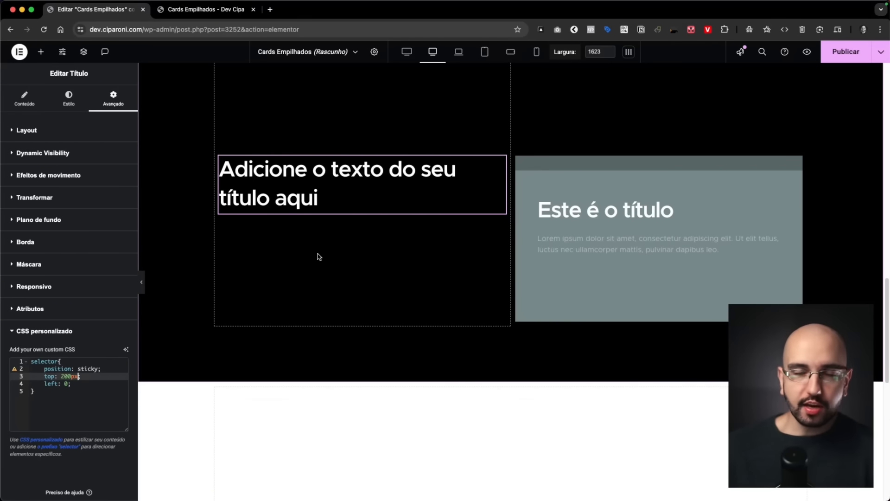
pyautogui.scroll(-1, 319, 257)
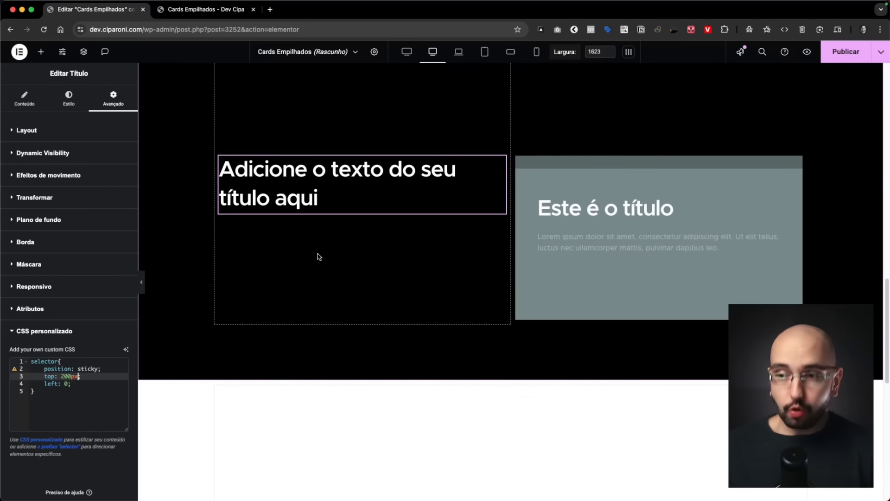
pyautogui.write(';')
pyautogui.click(92, 390)
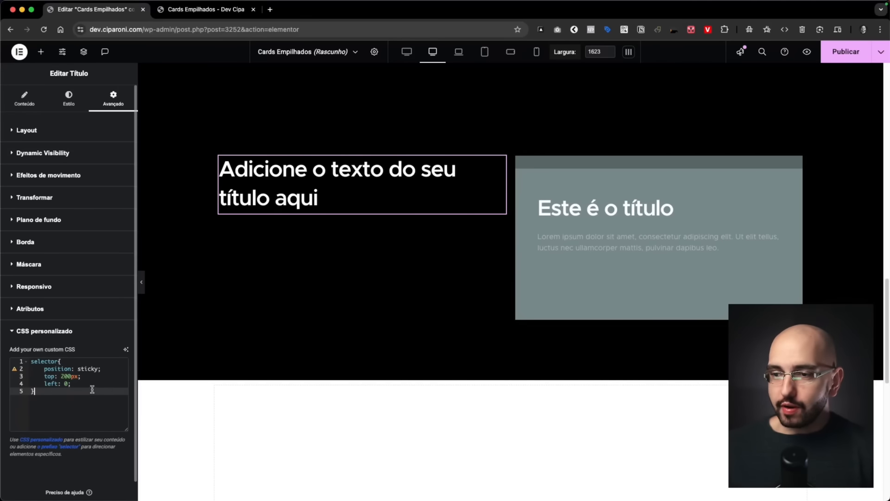
pyautogui.press('Return')
pyautogui.press('Return')
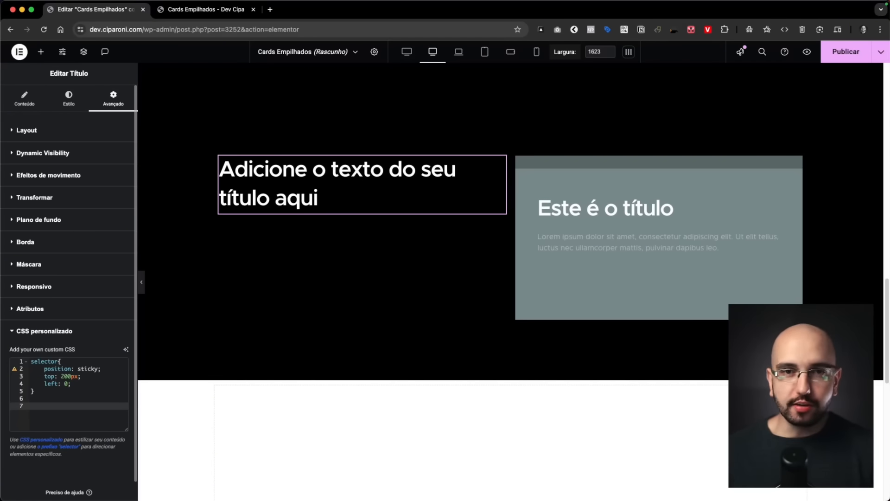
pyautogui.scroll(6, 549, 119)
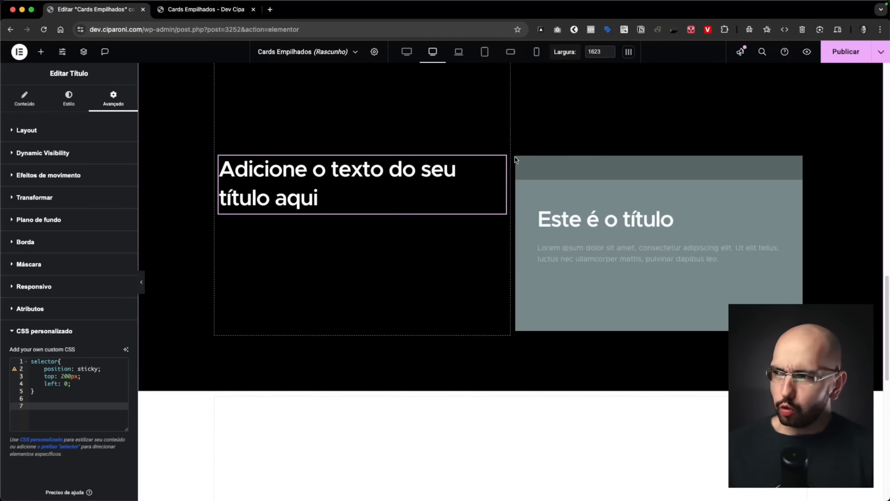
pyautogui.scroll(5, 467, 160)
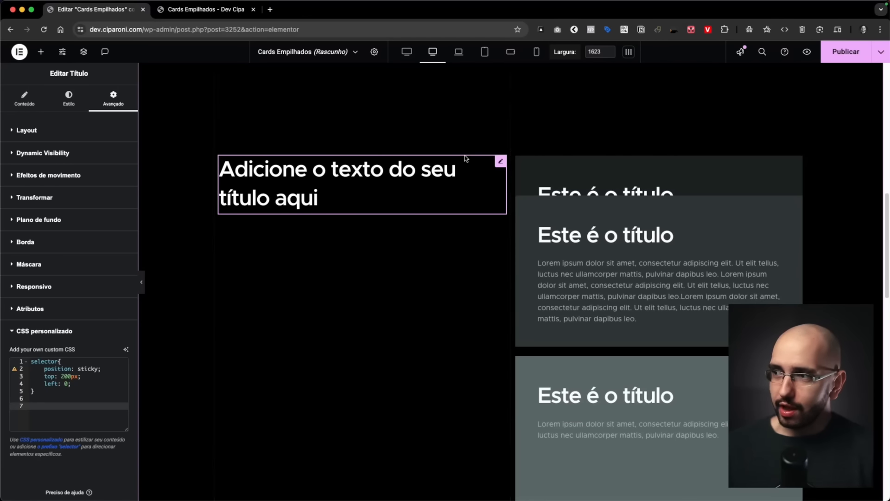
pyautogui.scroll(2, 467, 160)
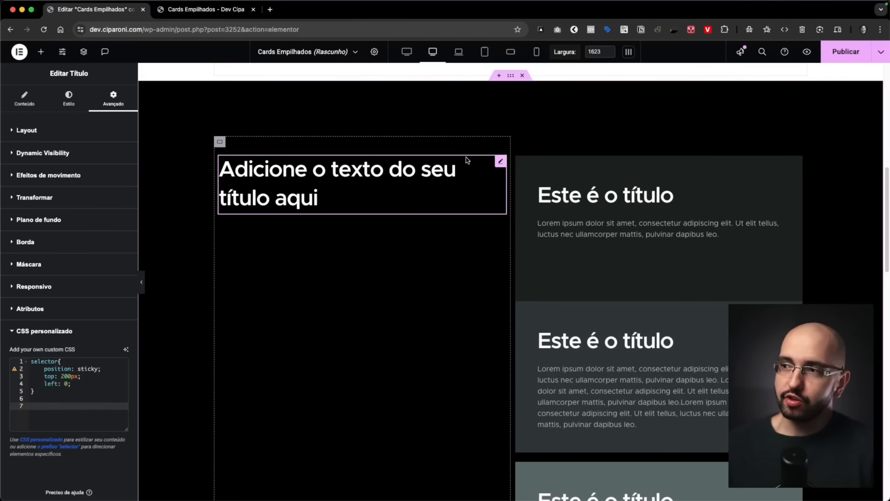
pyautogui.scroll(1, 467, 119)
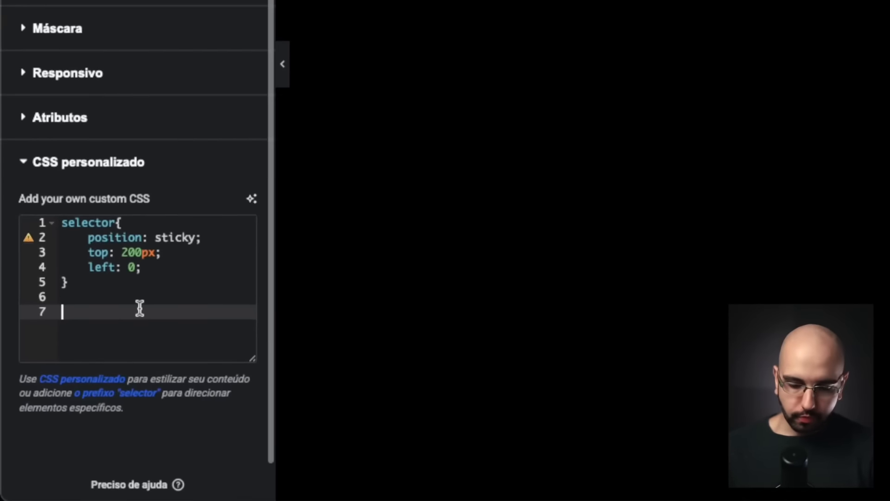
pyautogui.write('ovefflow: hidden')
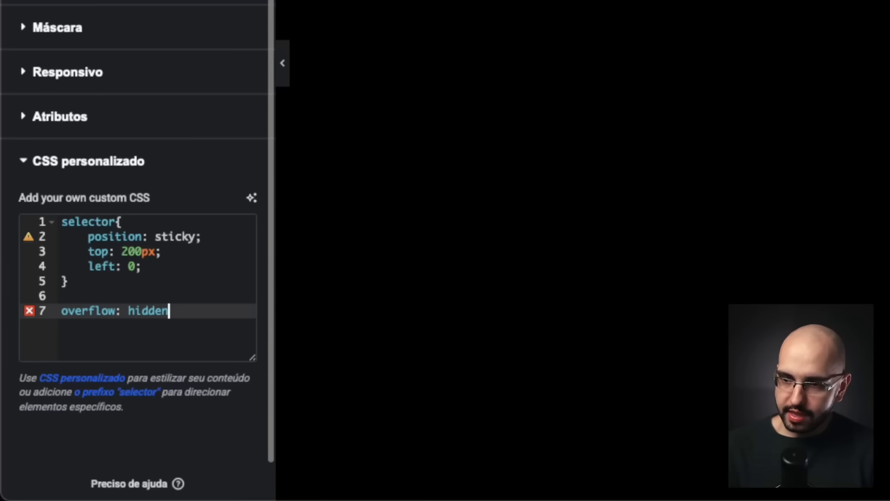
pyautogui.hotkey('shift', 'Home')
pyautogui.press('BackSpace')
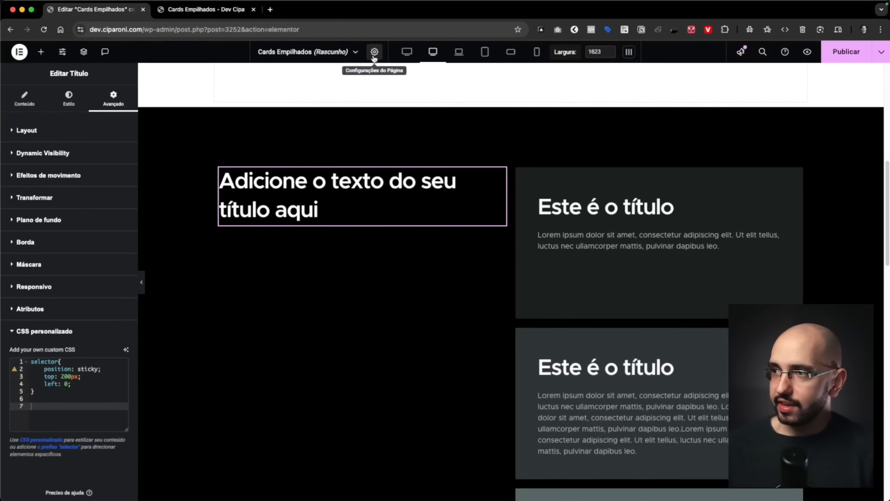
# Step: Add page-level custom CSS: width: 100% and overflow-x: hidden on html, body, plus overflow: hidden on the wp-page and wp-post data-elementor-type selectors
pyautogui.click(375, 55)
pyautogui.click(120, 96)
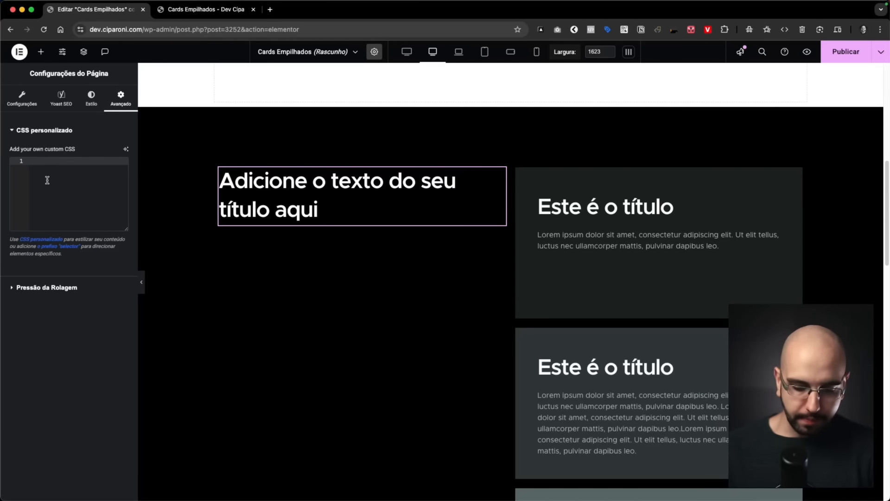
pyautogui.write('html, body{     width: 100%;     overflow-x: hidden; }  [data-elementor-type="wp-page"]{     overflow: hidden; }  [data-elementor-type="wp-post"]{     overflow: hidden; }')
pyautogui.write('up')
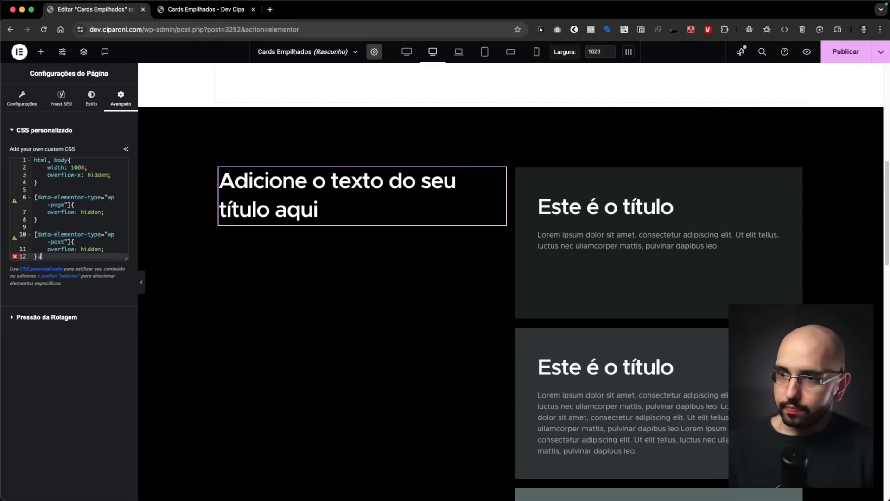
pyautogui.press('BackSpace')
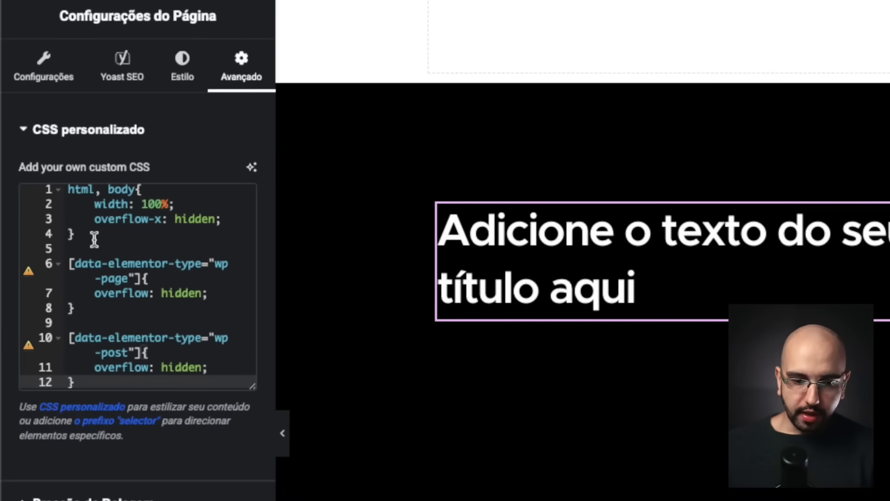
# Step: Check how the page-level overflow rules affect the sticky heading and cards while scrolling through the section
pyautogui.moveTo(94, 239); pyautogui.dragTo(51, 191)
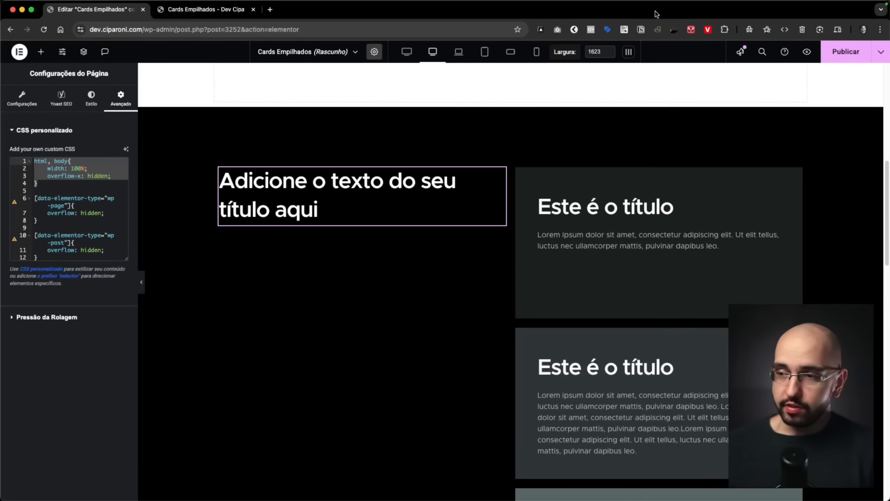
pyautogui.scroll(-2, 394, 177)
pyautogui.scroll(-3, 395, 180)
pyautogui.scroll(5, 394, 179)
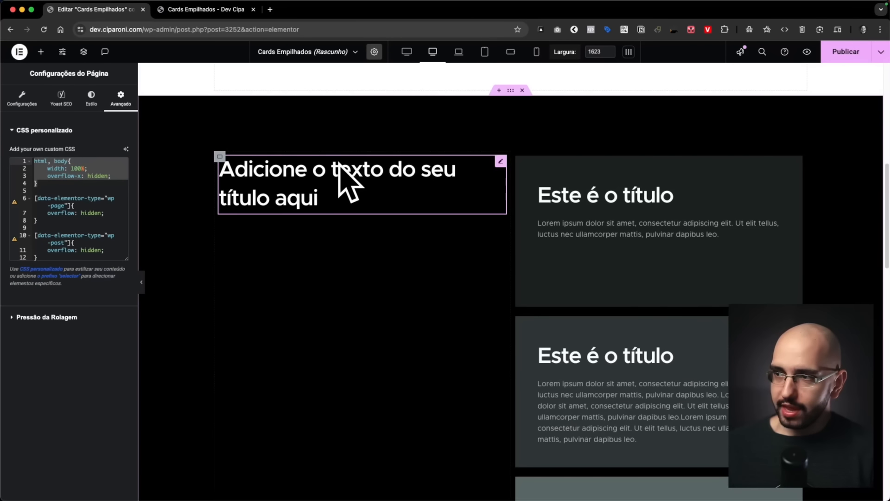
pyautogui.scroll(-2, 343, 158)
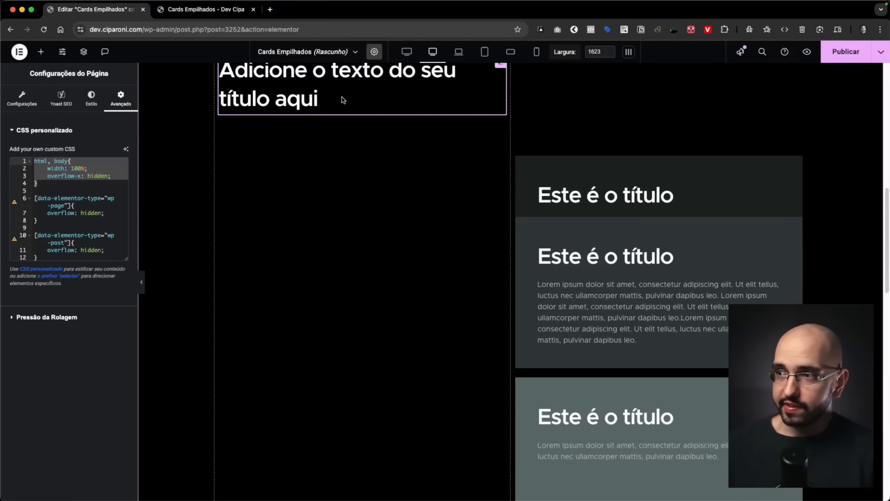
pyautogui.scroll(-3, 348, 131)
pyautogui.scroll(4, 348, 134)
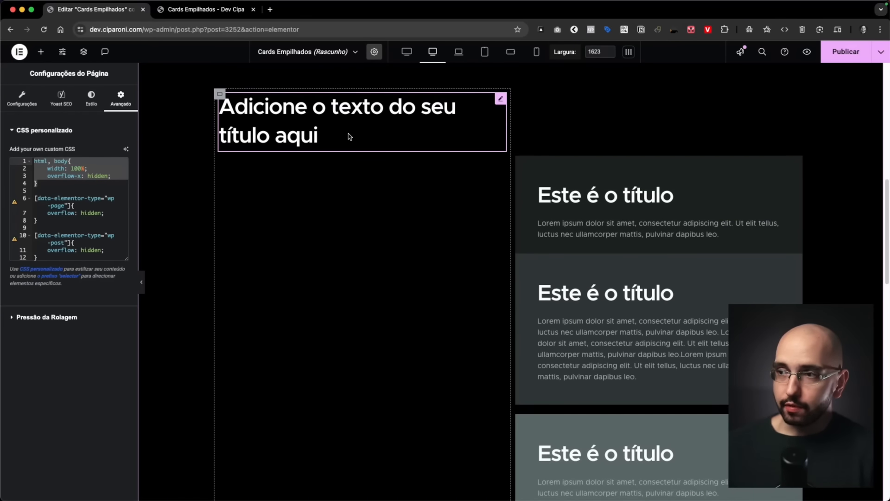
pyautogui.scroll(-3, 349, 133)
pyautogui.scroll(1, 343, 116)
pyautogui.click(81, 183)
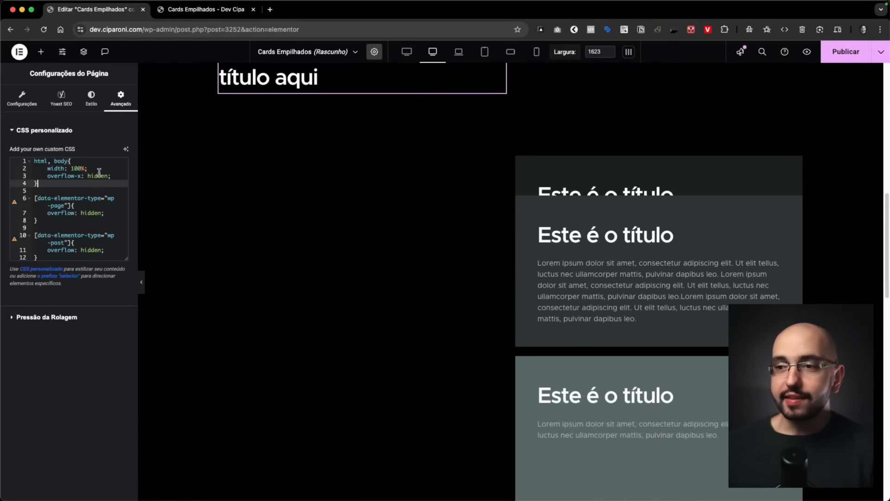
# Step: Check the Transbordar (overflow) setting in the additional options of the black section's container
pyautogui.scroll(3, 235, 174)
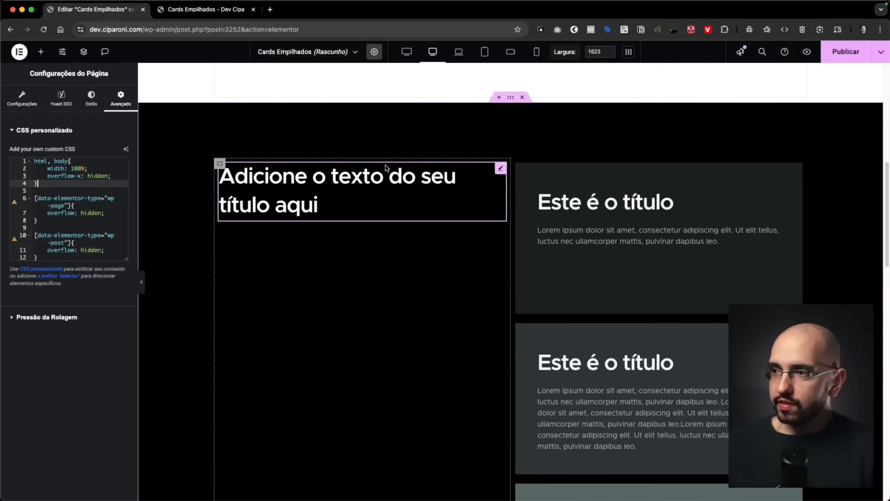
pyautogui.click(511, 99)
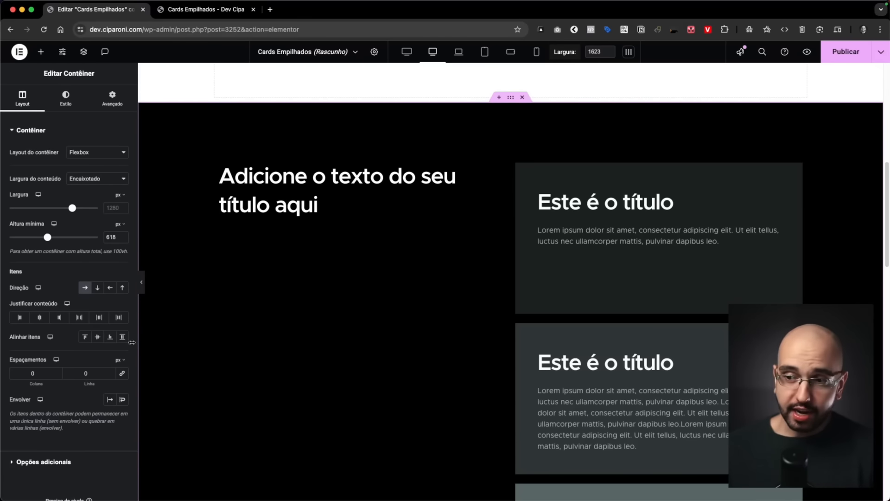
pyautogui.click(45, 462)
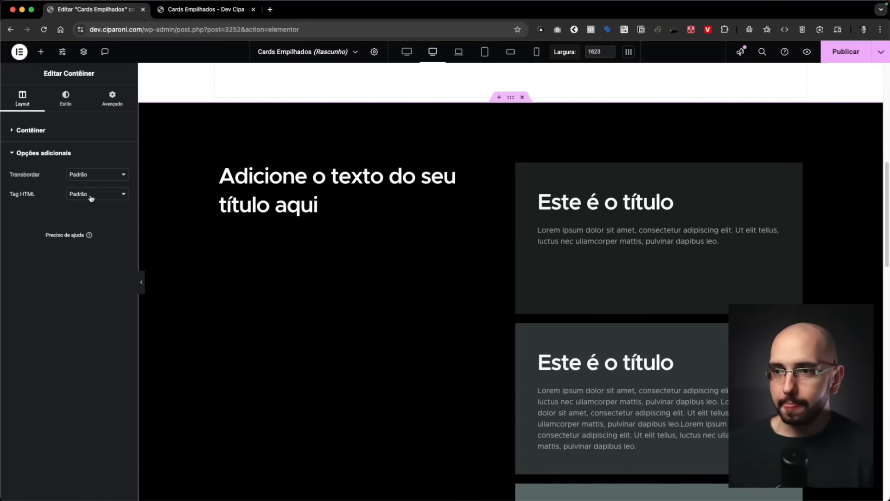
pyautogui.click(78, 174)
pyautogui.click(28, 184)
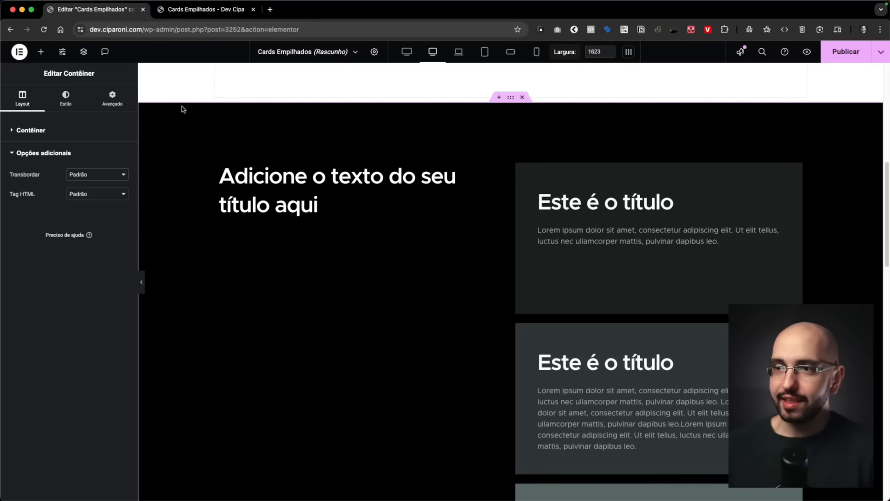
# Step: Change the overflow values to clip in the page-level html, body, wp-page and wp-post CSS rules, and check the section's scrolling
pyautogui.click(375, 52)
pyautogui.click(121, 100)
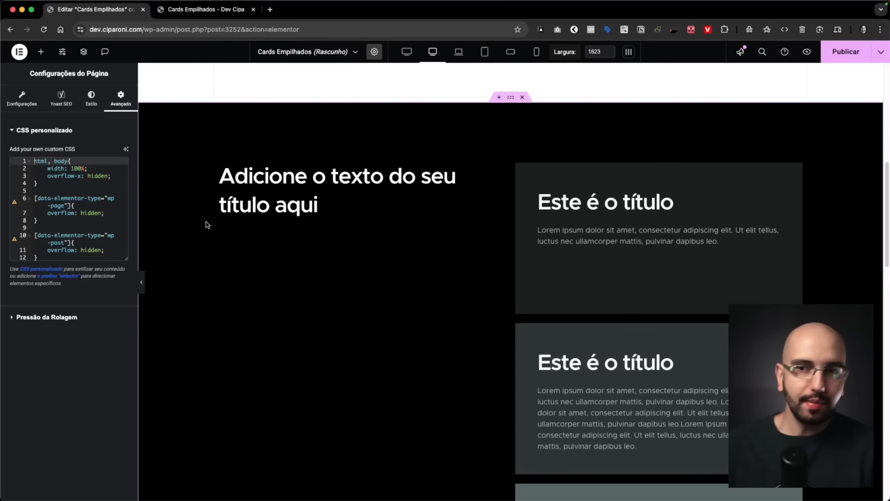
pyautogui.click(94, 175)
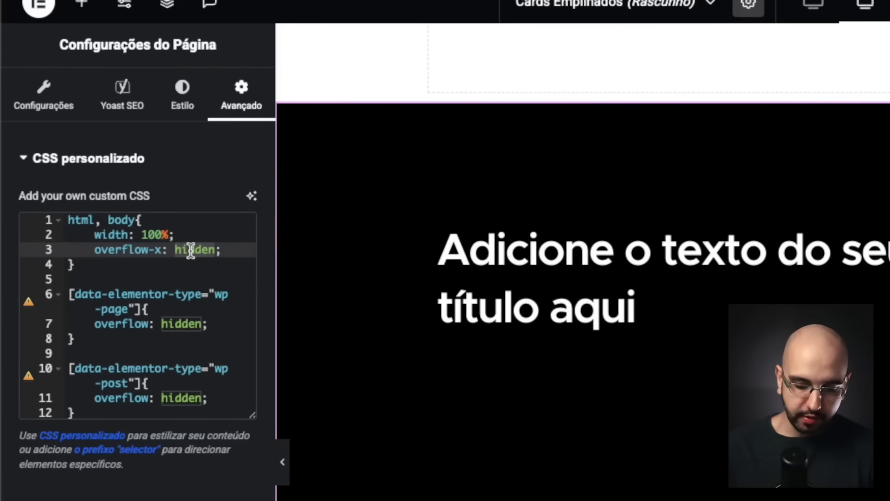
pyautogui.doubleClick(95, 175)
pyautogui.write('clip')
pyautogui.click(176, 330)
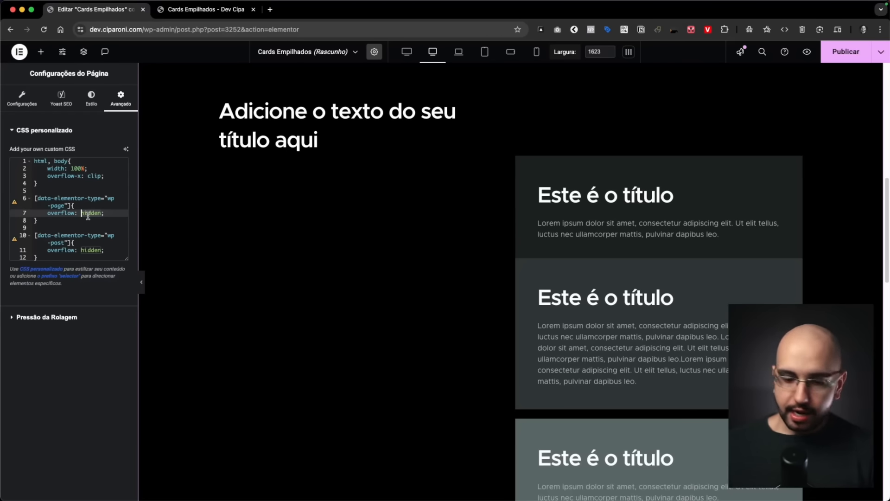
pyautogui.write('clip')
pyautogui.doubleClick(91, 250)
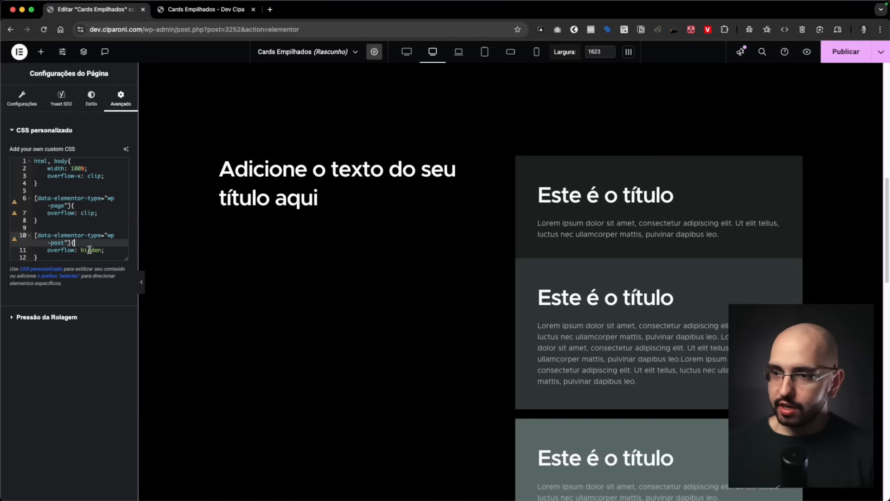
pyautogui.write('clip')
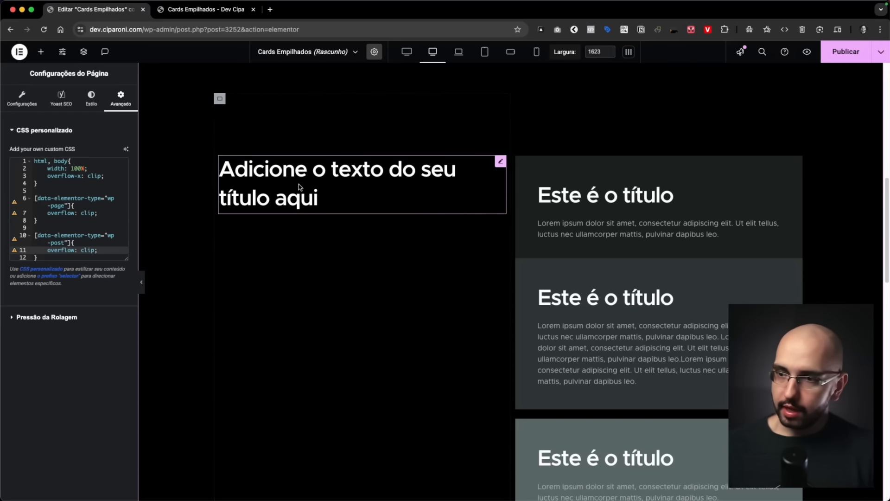
pyautogui.scroll(-5, 299, 185)
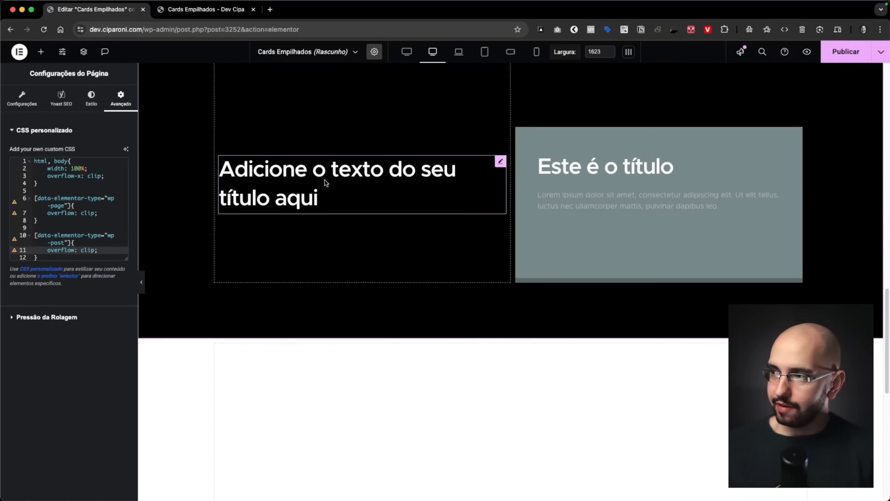
pyautogui.scroll(10, 326, 182)
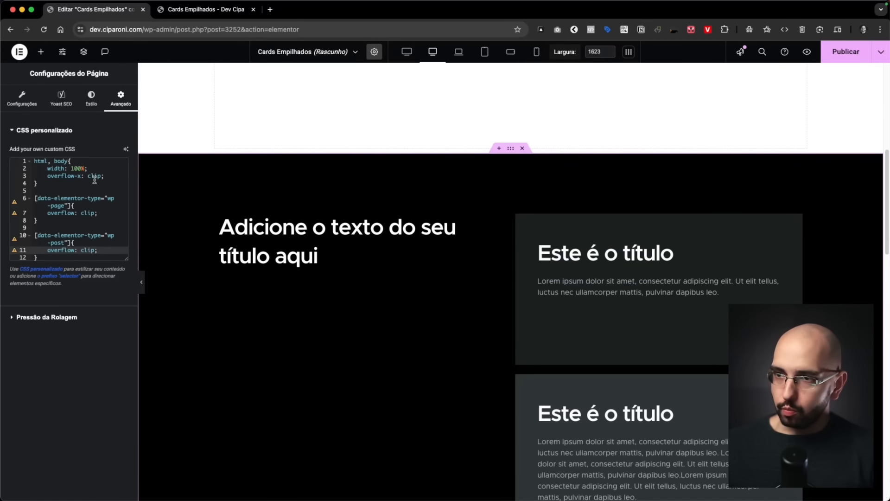
# Step: Try overflow-x: hidden on html, body, compare how the section scrolls, and set the value back to clip
pyautogui.doubleClick(93, 176)
pyautogui.write('hidden')
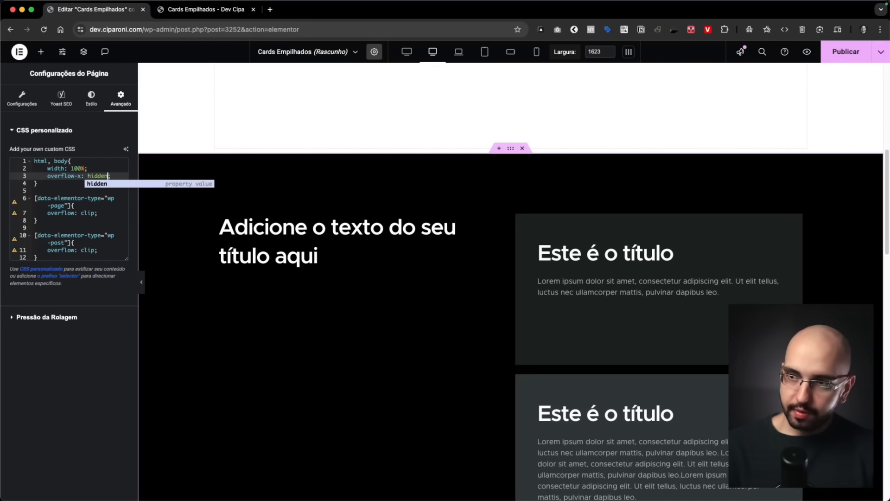
pyautogui.scroll(-4, 293, 215)
pyautogui.scroll(2, 294, 215)
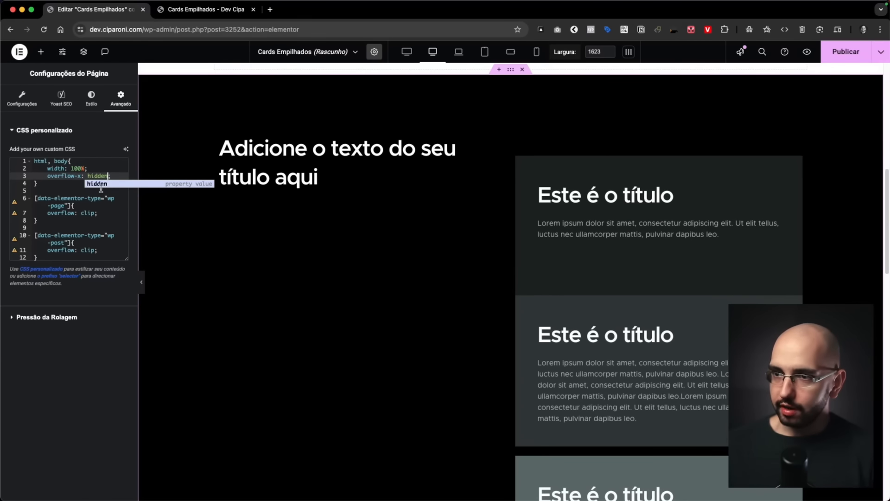
pyautogui.click(99, 176)
pyautogui.doubleClick(99, 177)
pyautogui.write('clip')
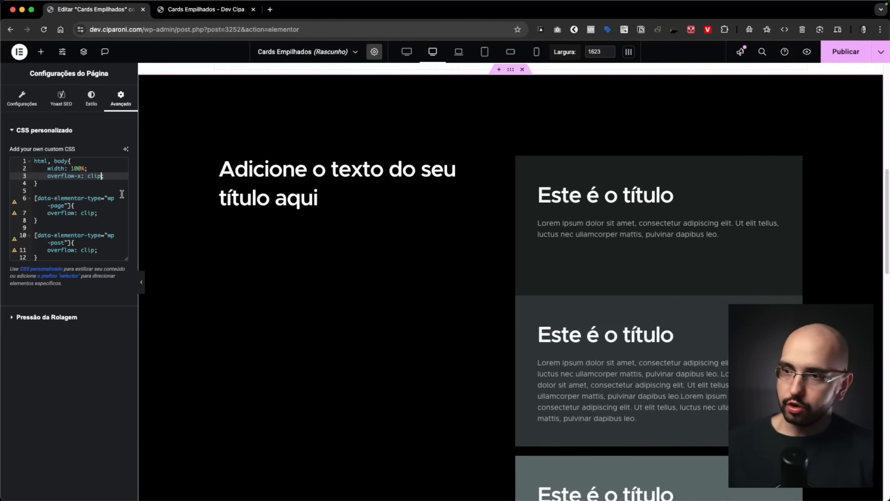
# Step: Examine how the sticky heading and stacking cards behave with the clip values while scrolling through the section
pyautogui.scroll(-5, 374, 196)
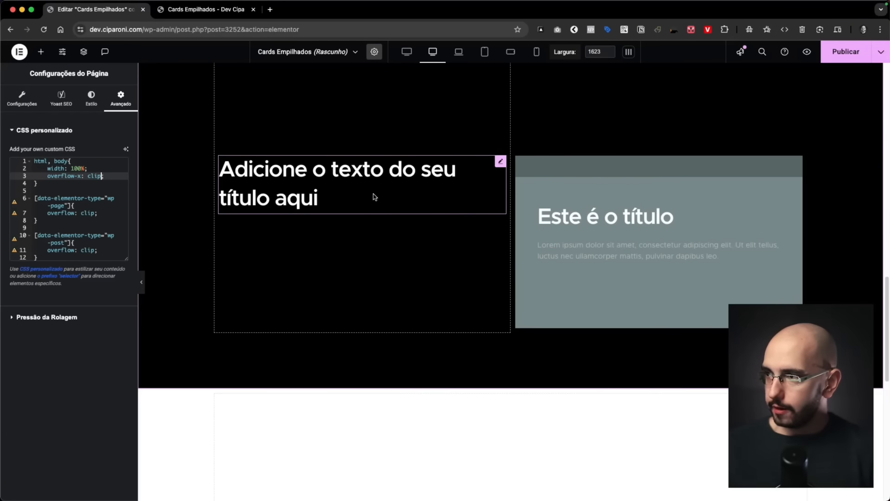
pyautogui.scroll(5, 375, 197)
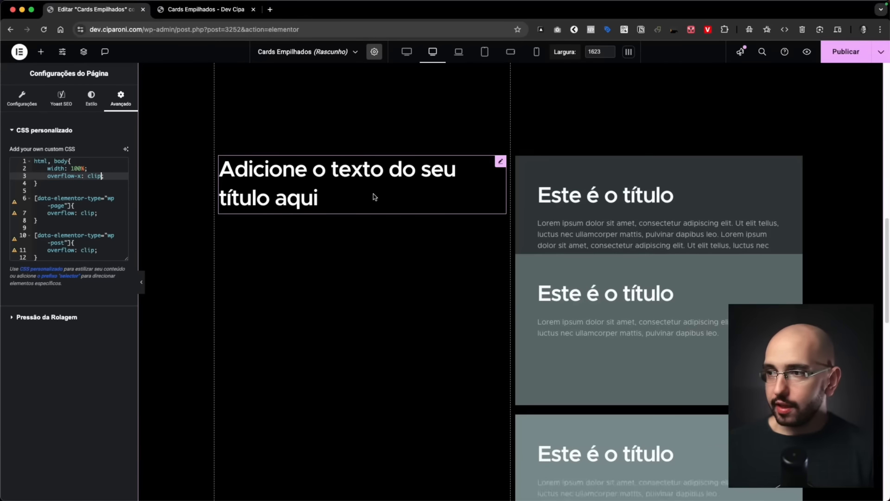
pyautogui.scroll(3, 375, 197)
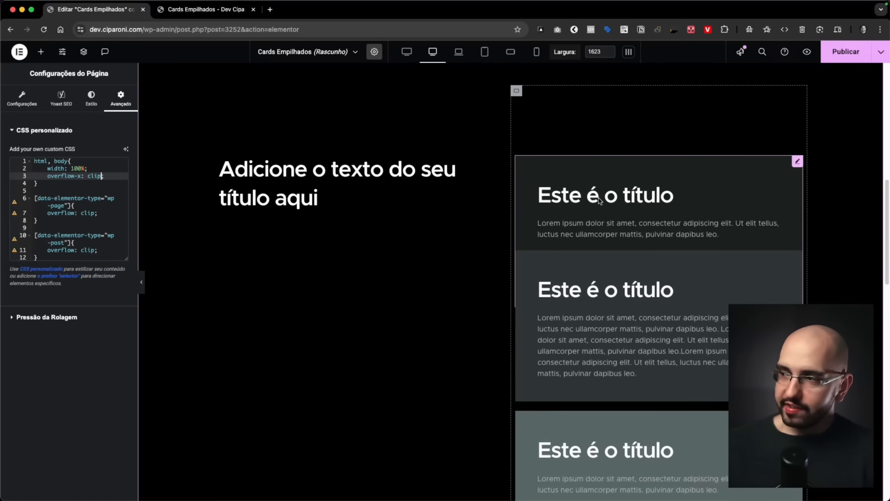
pyautogui.scroll(-1, 605, 220)
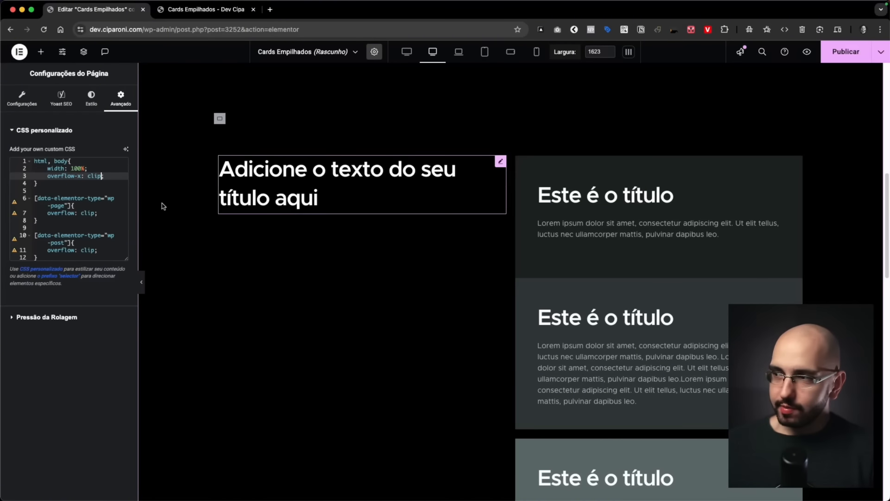
# Step: Review the sticky positioning rule in the heading's custom CSS
pyautogui.click(364, 185)
pyautogui.scroll(-5, 87, 382)
pyautogui.click(45, 431)
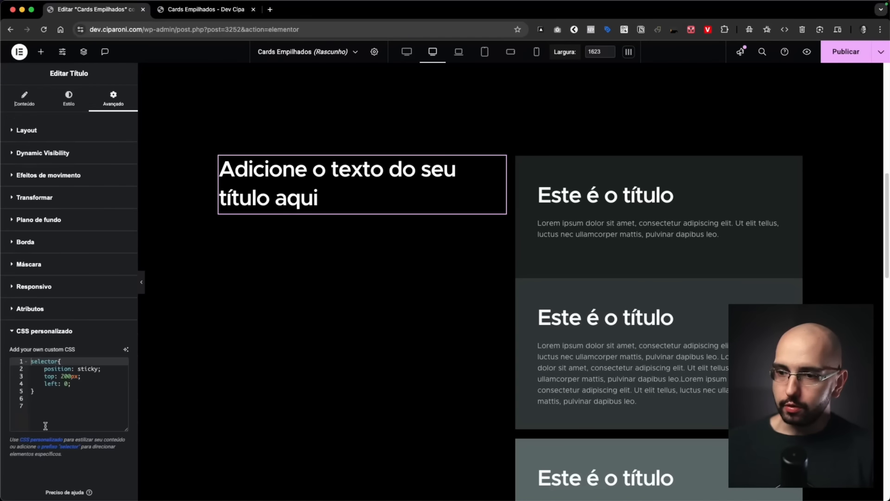
pyautogui.scroll(-1, 45, 424)
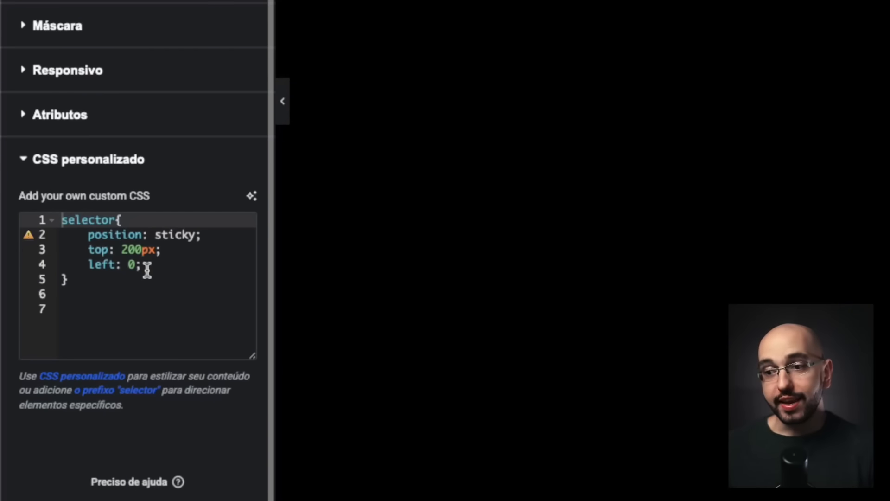
pyautogui.click(145, 267)
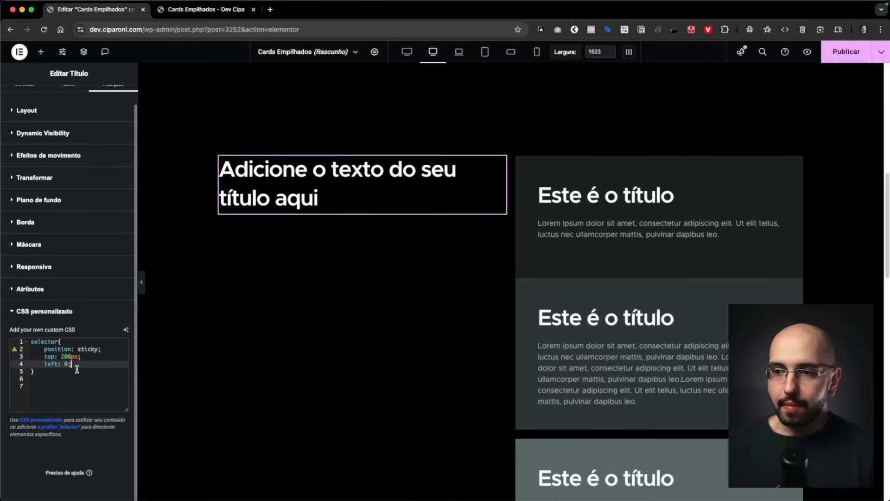
pyautogui.click(77, 370)
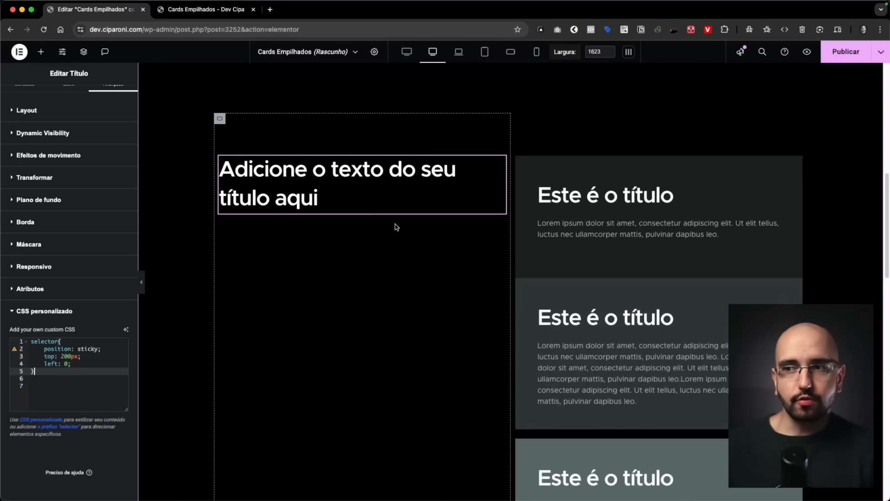
# Step: Compare the sticky (Fixo) settings in the motion effects of the heading and the first card, including the per-device offset
pyautogui.click(47, 156)
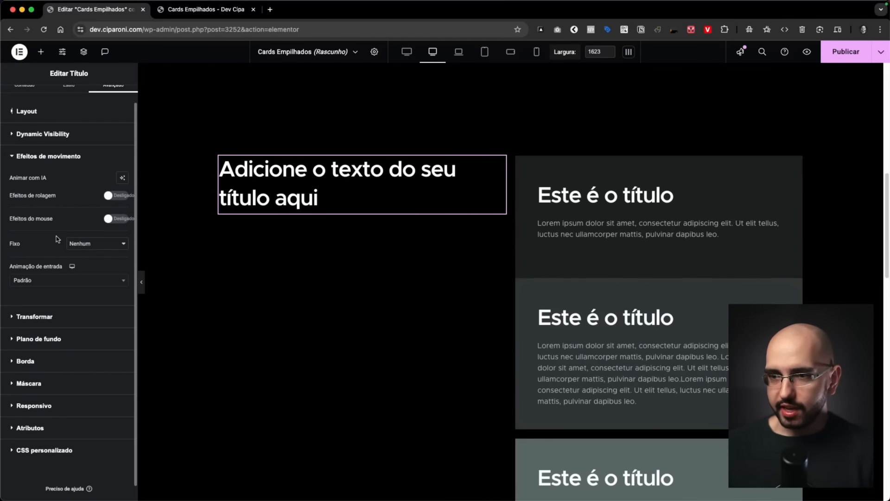
pyautogui.click(90, 243)
pyautogui.click(678, 201)
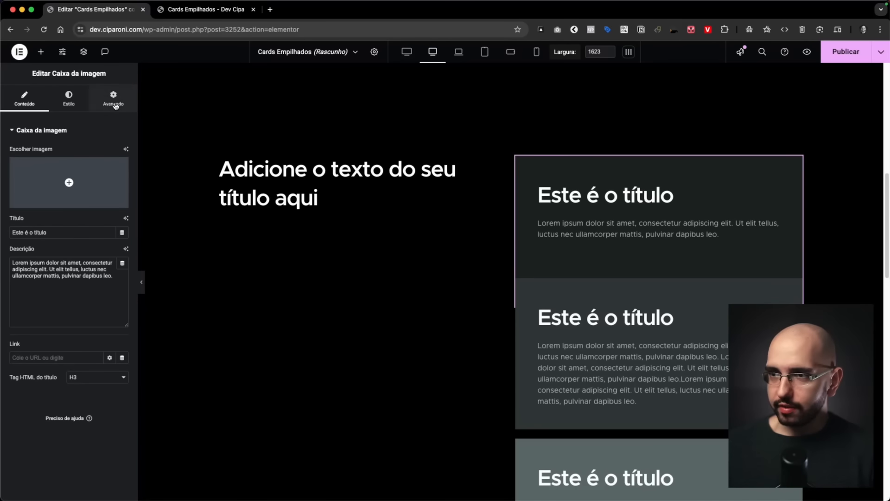
pyautogui.click(114, 102)
pyautogui.click(46, 400)
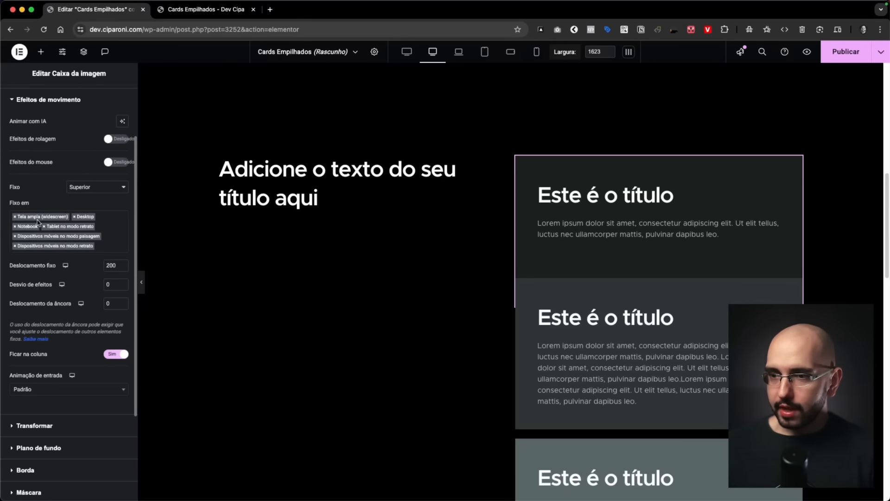
pyautogui.moveTo(65, 266)
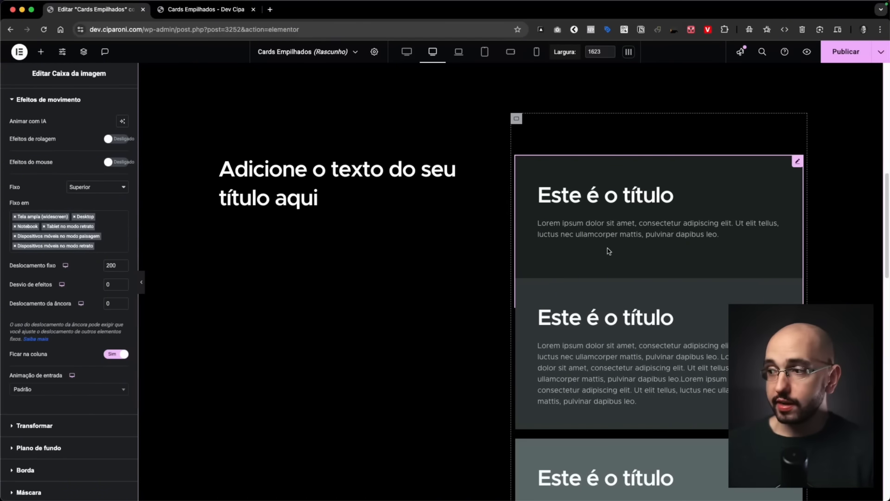
pyautogui.click(319, 198)
pyautogui.scroll(-5, 68, 368)
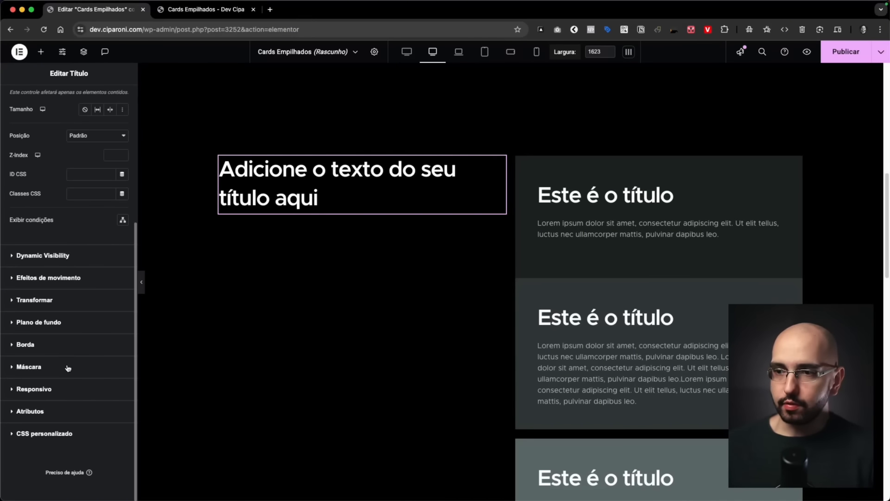
pyautogui.click(66, 439)
pyautogui.click(57, 405)
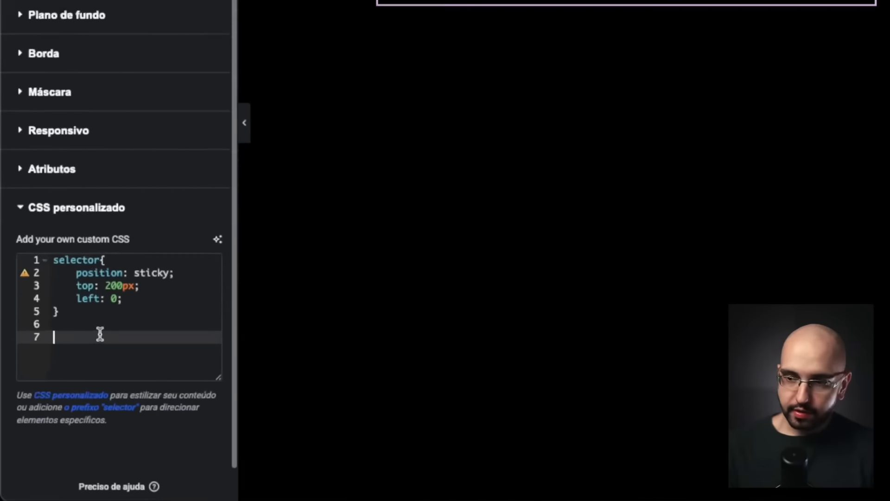
pyautogui.write('@media')
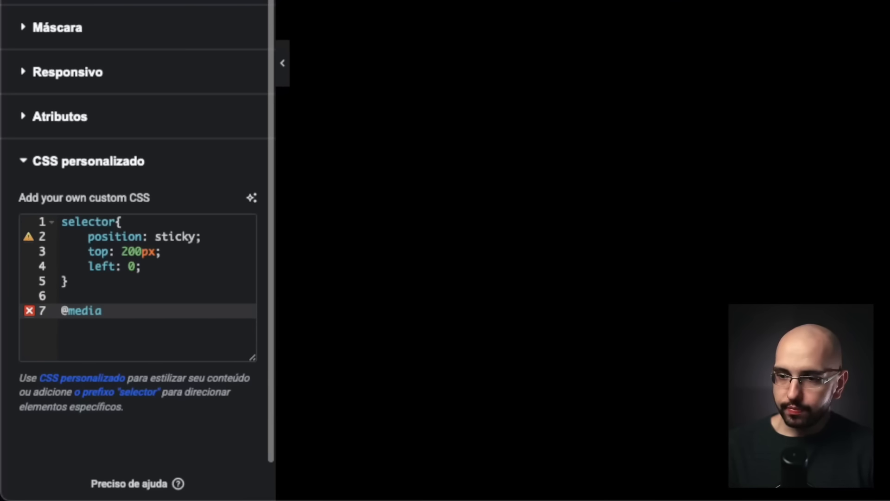
pyautogui.write('(m')
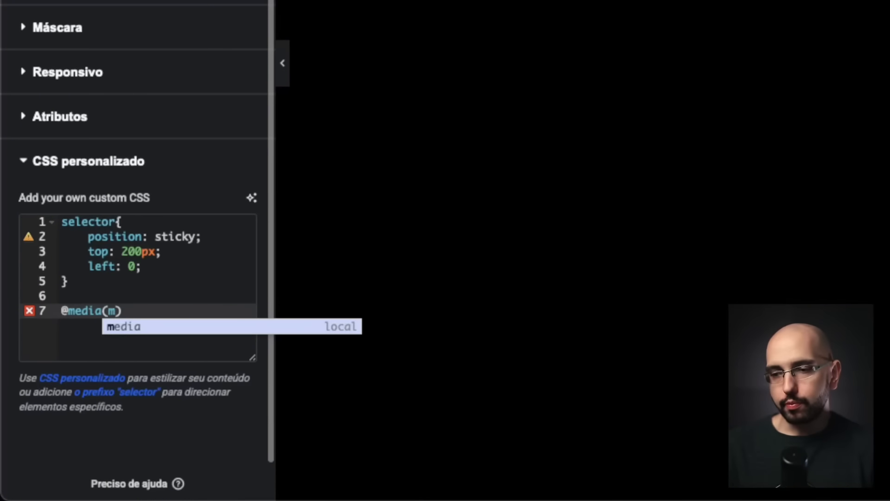
pyautogui.write('ax=wi')
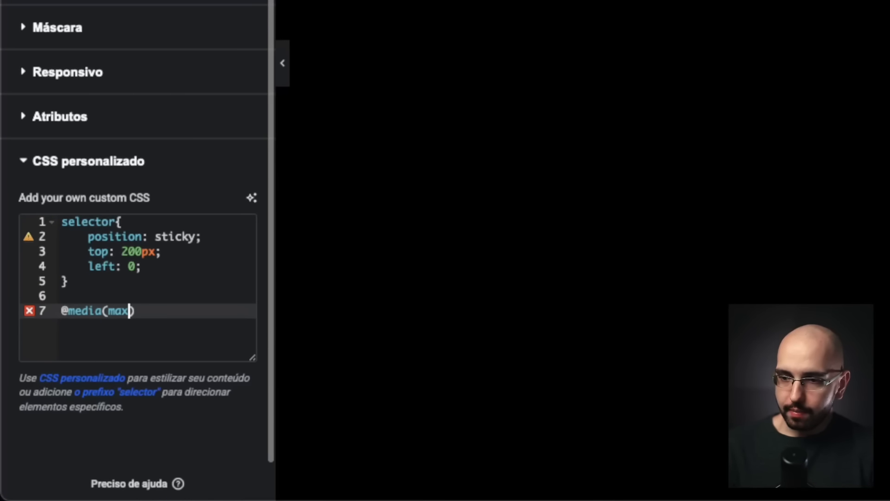
pyautogui.write('wdith')
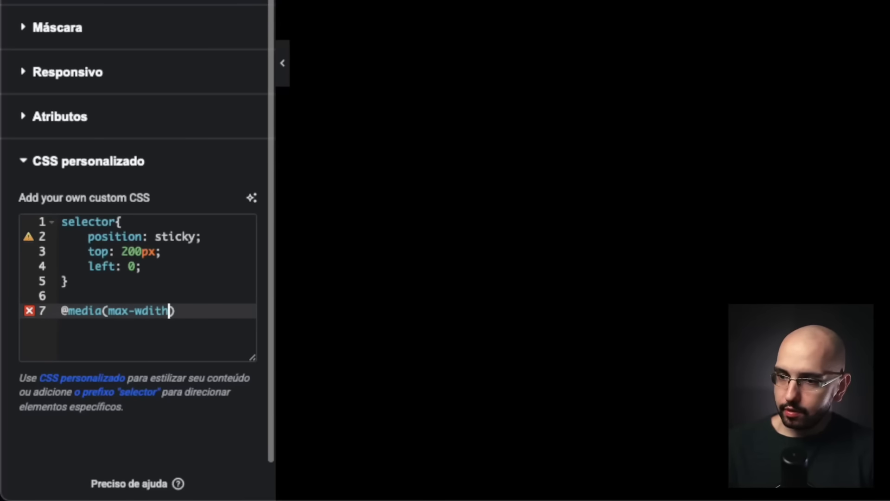
pyautogui.press('BackSpace')
pyautogui.press('BackSpace')
pyautogui.press('BackSpace')
pyautogui.press('BackSpace')
pyautogui.write('idth: ')
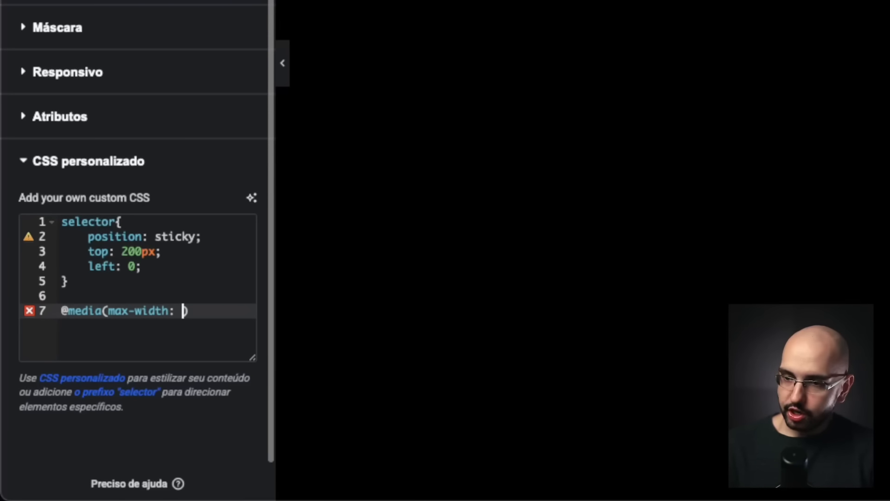
pyautogui.write('767px)')
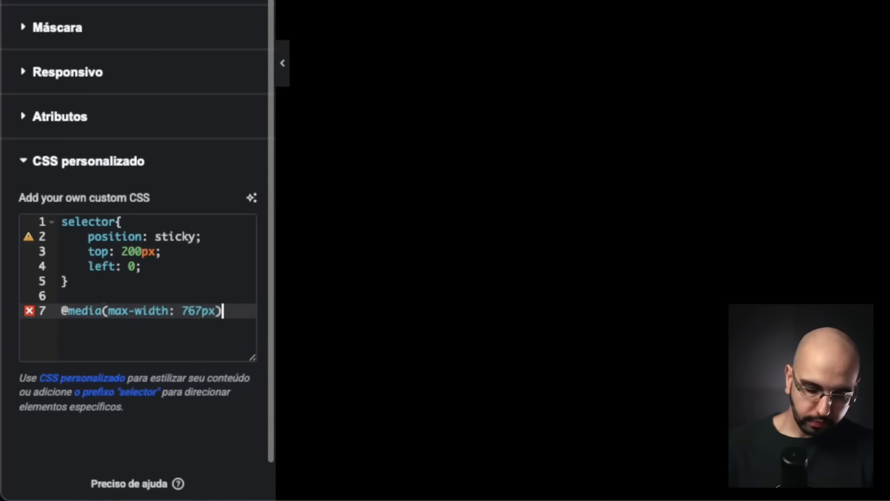
pyautogui.write('{')
pyautogui.press('Return')
pyautogui.moveTo(95, 281); pyautogui.dragTo(68, 221)
pyautogui.hotkey('ctrl', 'c')
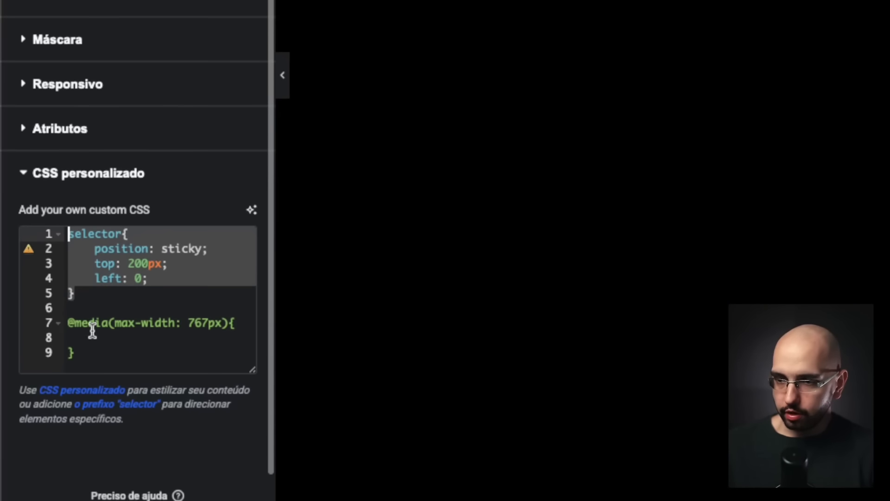
pyautogui.click(93, 326)
pyautogui.hotkey('ctrl', 'v')
# Step: Set the top offset inside the heading's mobile media query to 50px
pyautogui.click(134, 358)
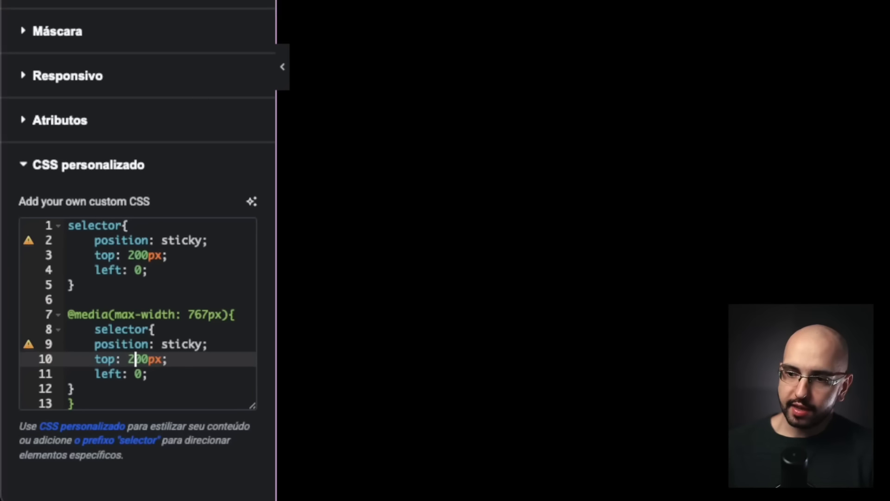
pyautogui.press('BackSpace')
pyautogui.press('Delete')
pyautogui.write('5')
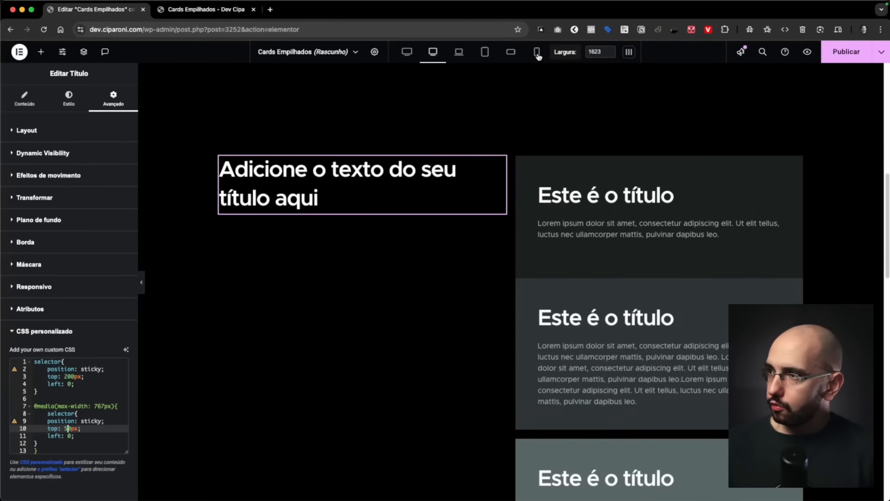
# Step: Switch to the mobile preview and check how the heading behaves while scrolling
pyautogui.click(476, 87)
pyautogui.scroll(-5, 528, 149)
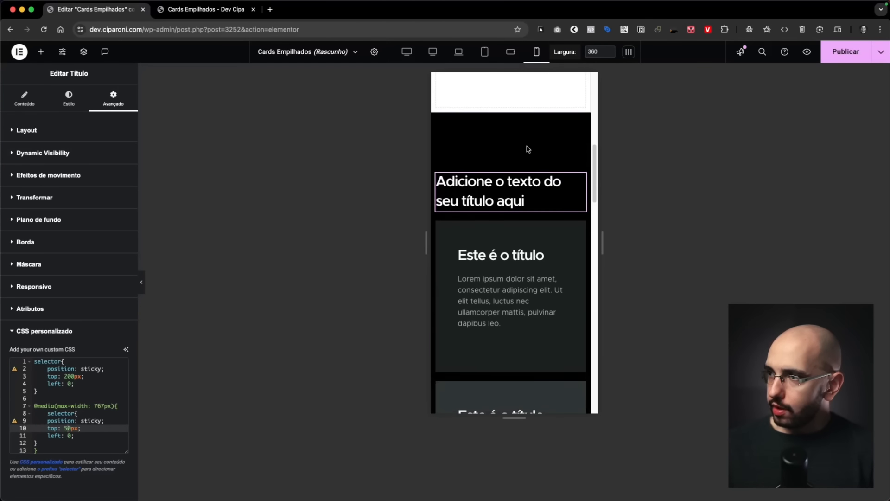
pyautogui.scroll(1, 527, 146)
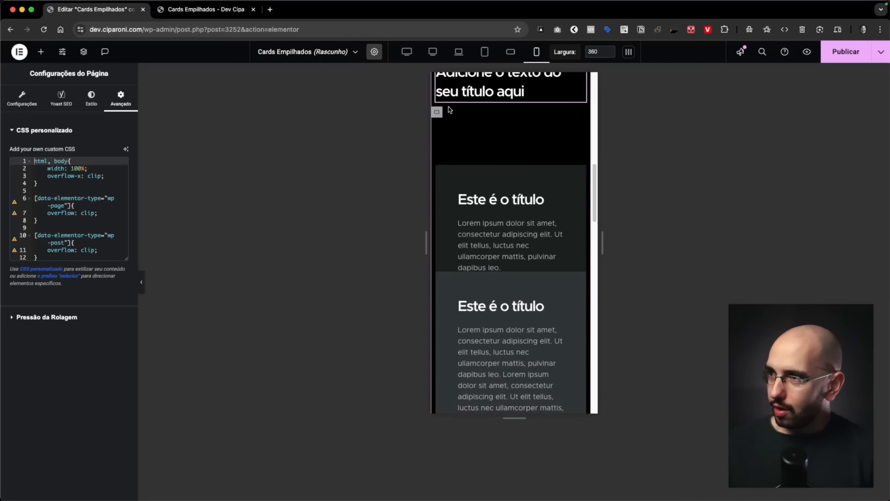
# Step: Set the minimum height of the heading's container to 656 px on mobile and check the sticky heading
pyautogui.scroll(1, 439, 97)
pyautogui.click(437, 92)
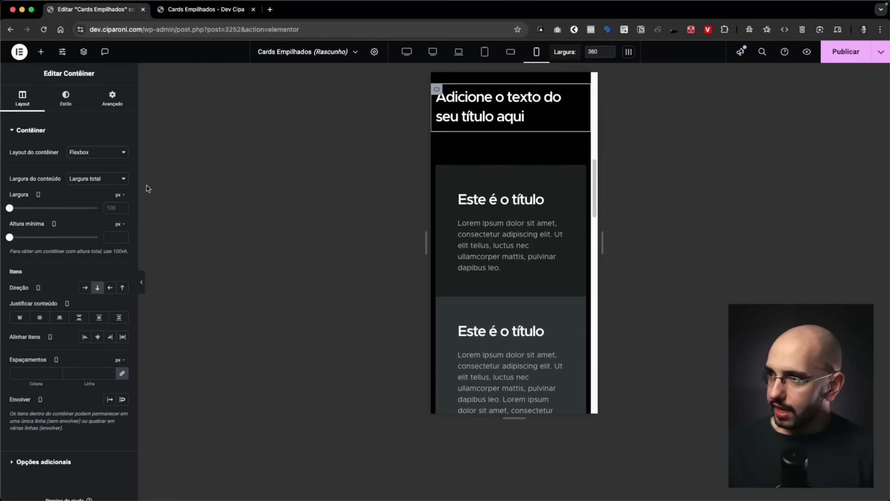
pyautogui.moveTo(11, 237); pyautogui.dragTo(50, 238)
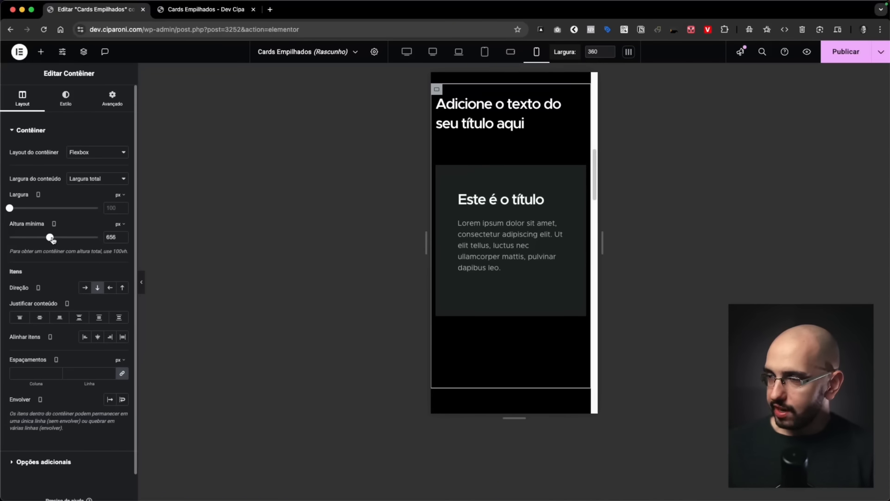
pyautogui.scroll(2, 540, 194)
pyautogui.scroll(-3, 536, 159)
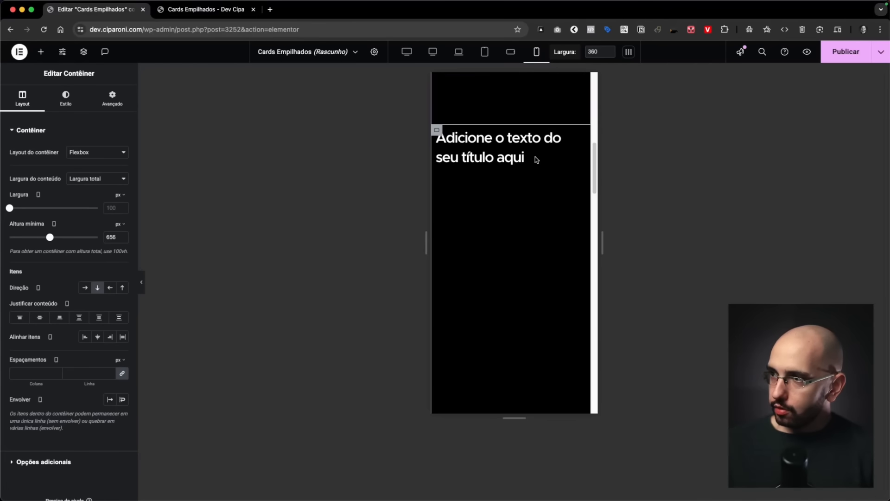
pyautogui.scroll(-1, 537, 160)
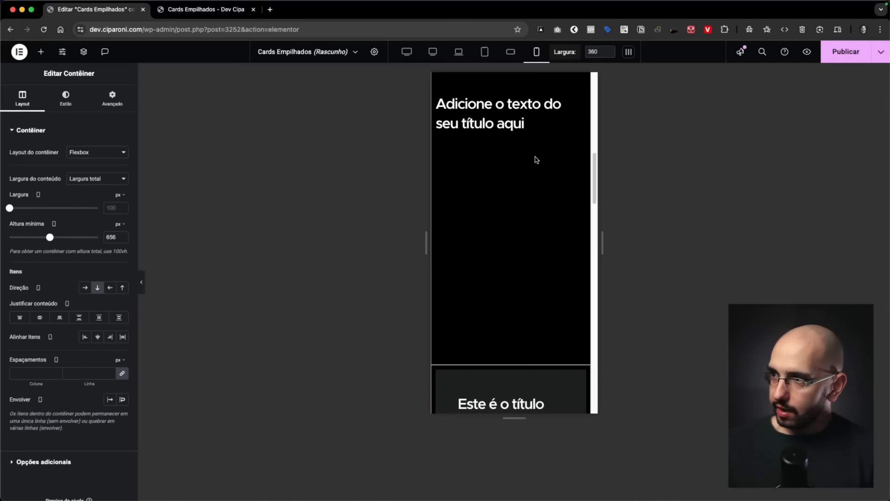
pyautogui.click(467, 132)
pyautogui.scroll(-10, 70, 278)
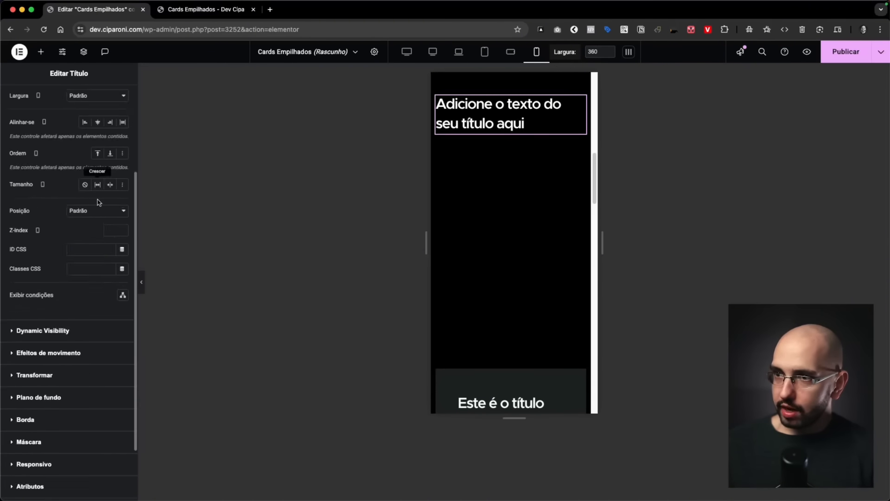
pyautogui.click(60, 433)
pyautogui.moveTo(43, 447); pyautogui.dragTo(21, 405)
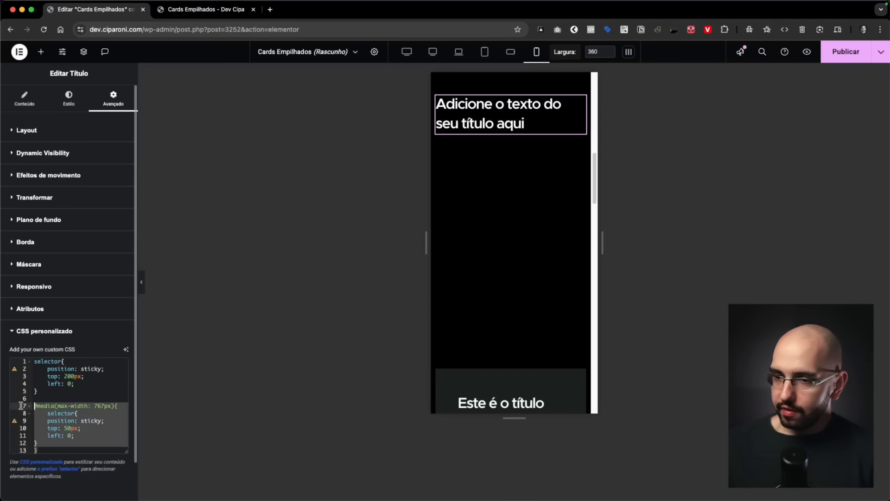
pyautogui.press('BackSpace')
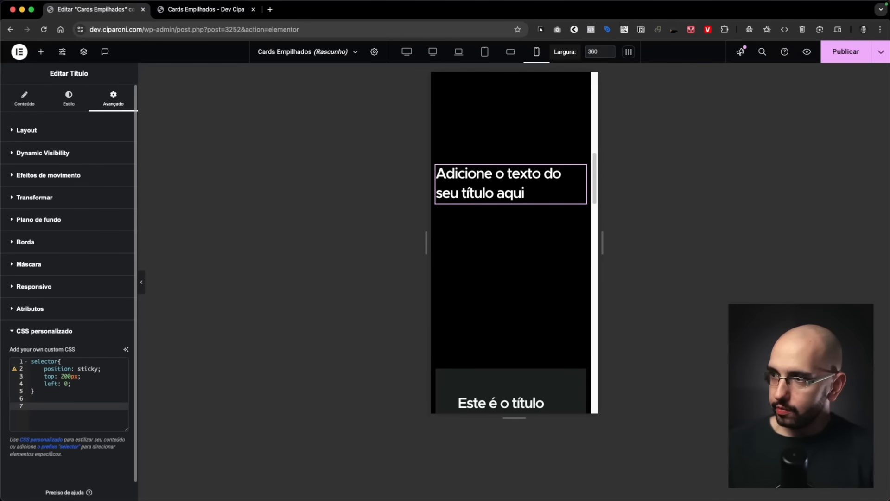
# Step: Check the heading's mobile position without the media query and undo the block's deletion
pyautogui.scroll(-3, 532, 303)
pyautogui.scroll(3, 533, 304)
pyautogui.press('super+z')
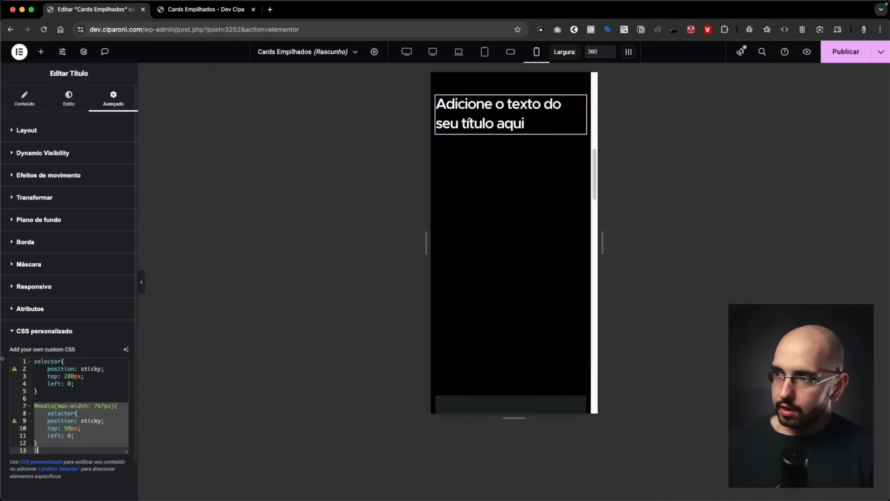
pyautogui.click(82, 407)
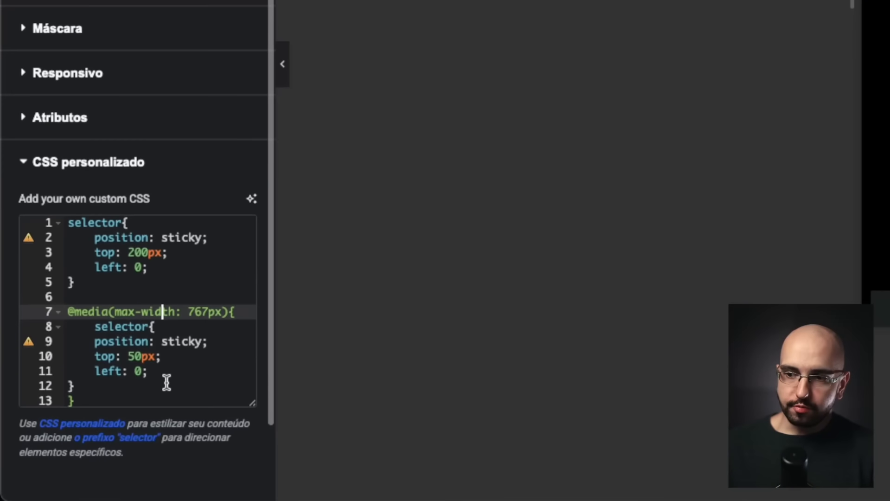
pyautogui.click(84, 442)
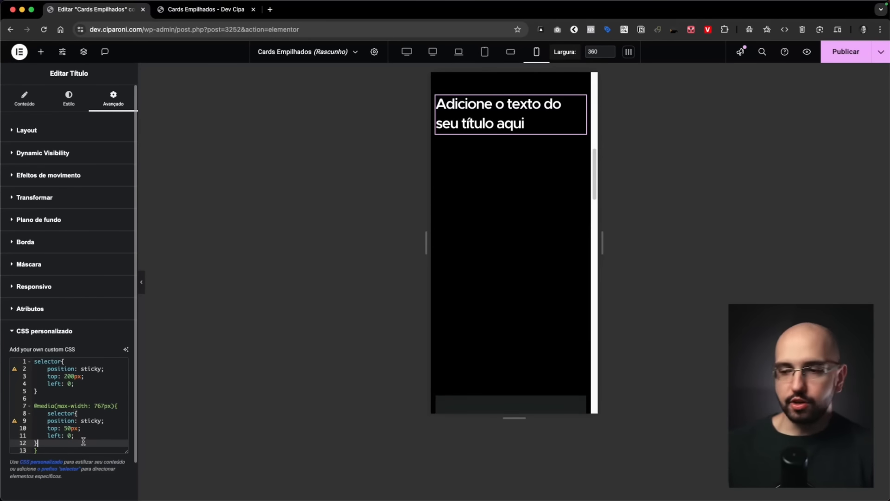
pyautogui.moveTo(75, 445); pyautogui.dragTo(25, 409)
pyautogui.click(86, 437)
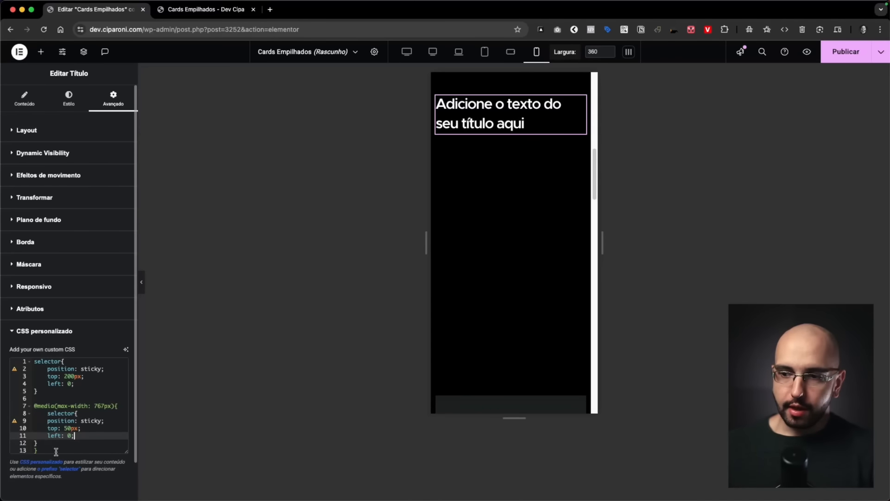
pyautogui.moveTo(56, 451); pyautogui.dragTo(25, 407)
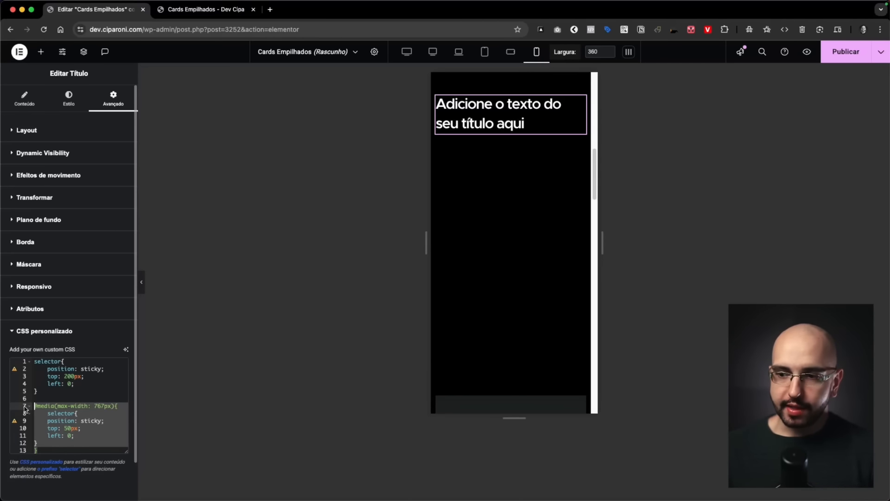
pyautogui.press('BackSpace')
pyautogui.press('BackSpace')
pyautogui.press('BackSpace')
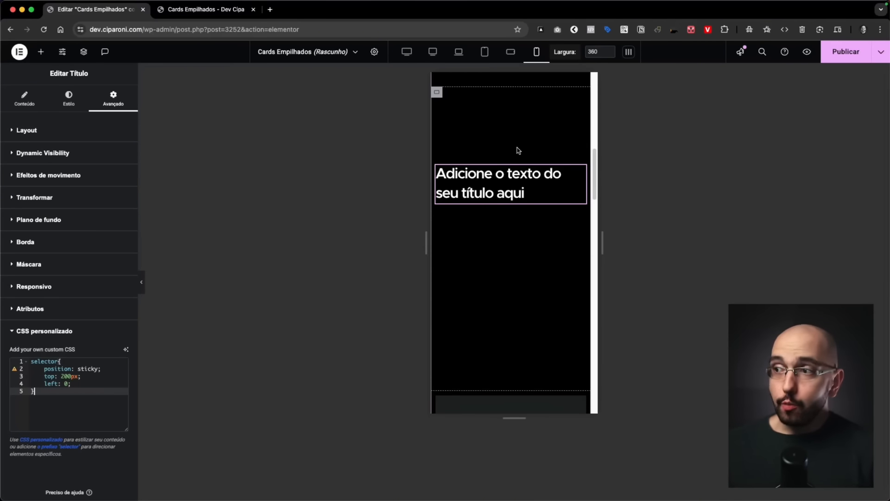
# Step: Return to the 1623 px desktop view and review the heading's motion effects settings alongside the stacking cards
pyautogui.click(433, 59)
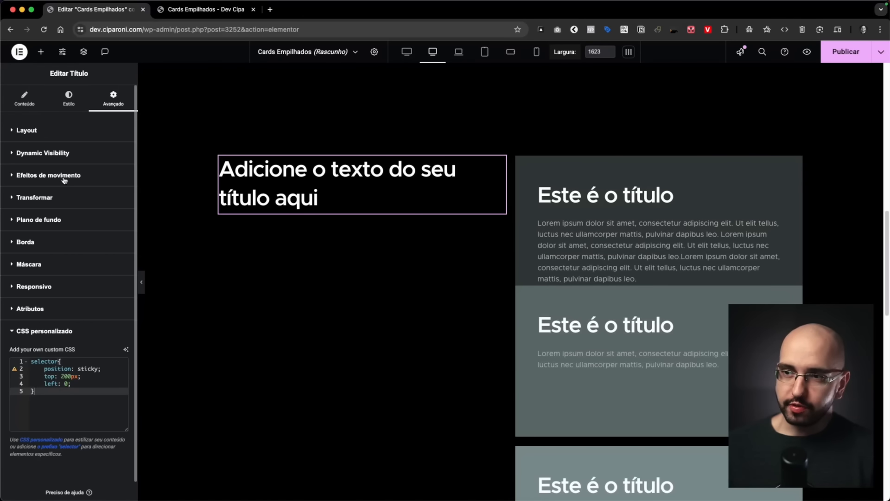
pyautogui.click(64, 177)
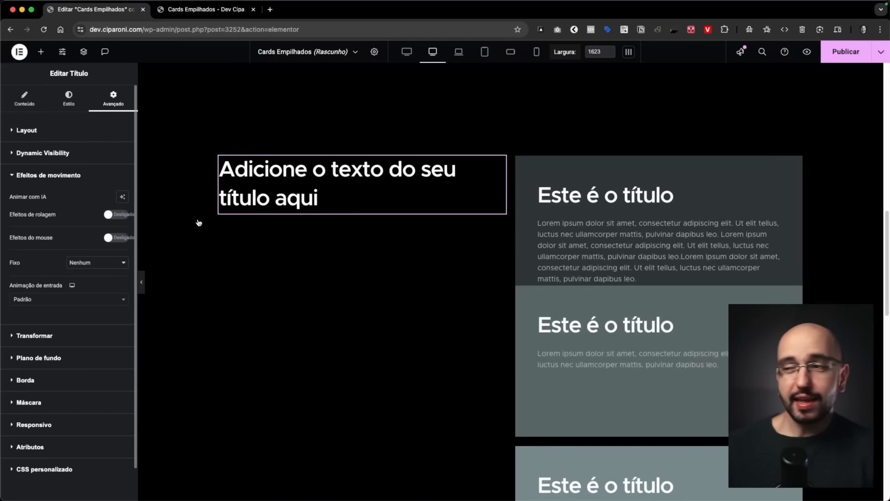
pyautogui.scroll(-3, 441, 233)
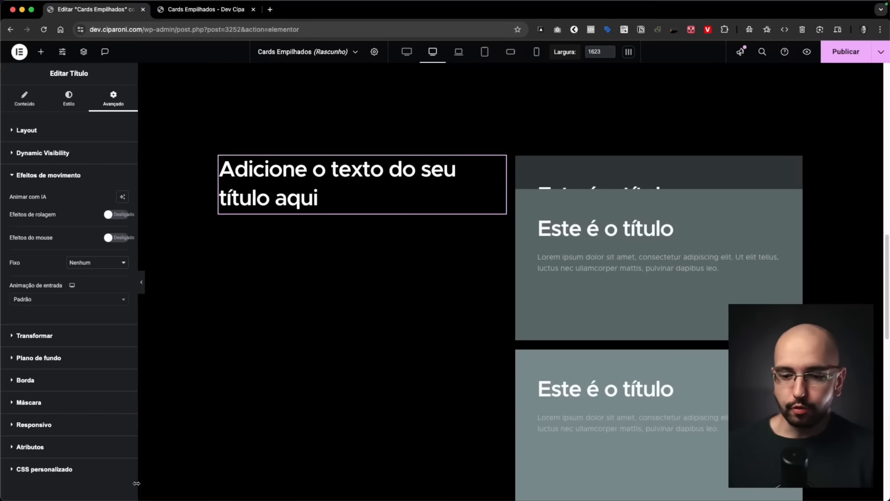